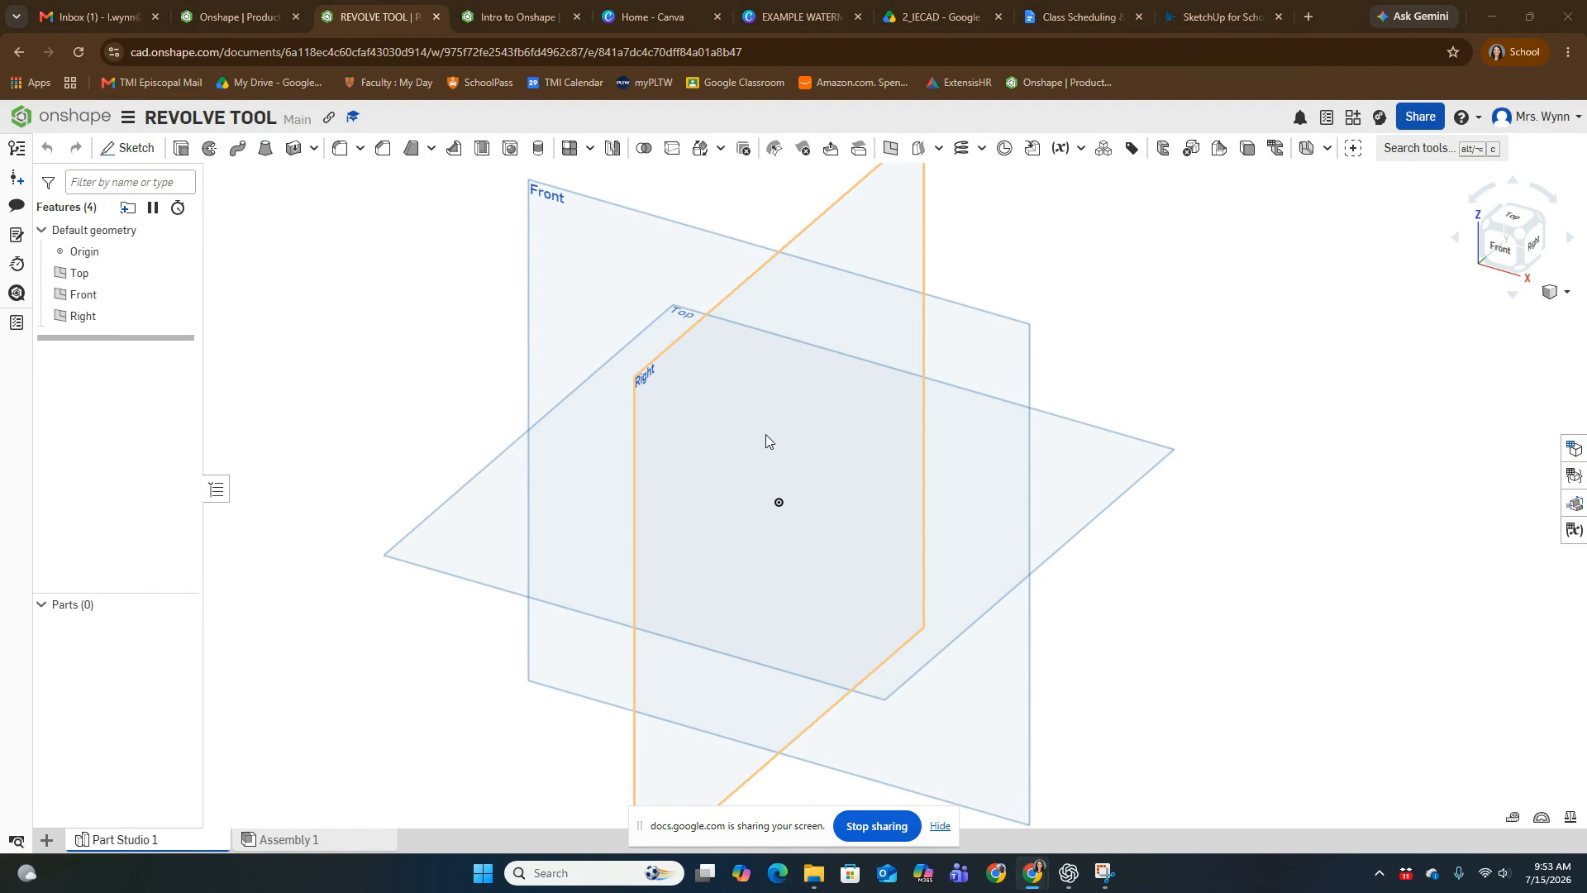
# - In Snipping Tool, mark up the vase picture in red with a centre line, a hatched right-half profile and a rotation arrow above the rim
pyautogui.click(1106, 881)
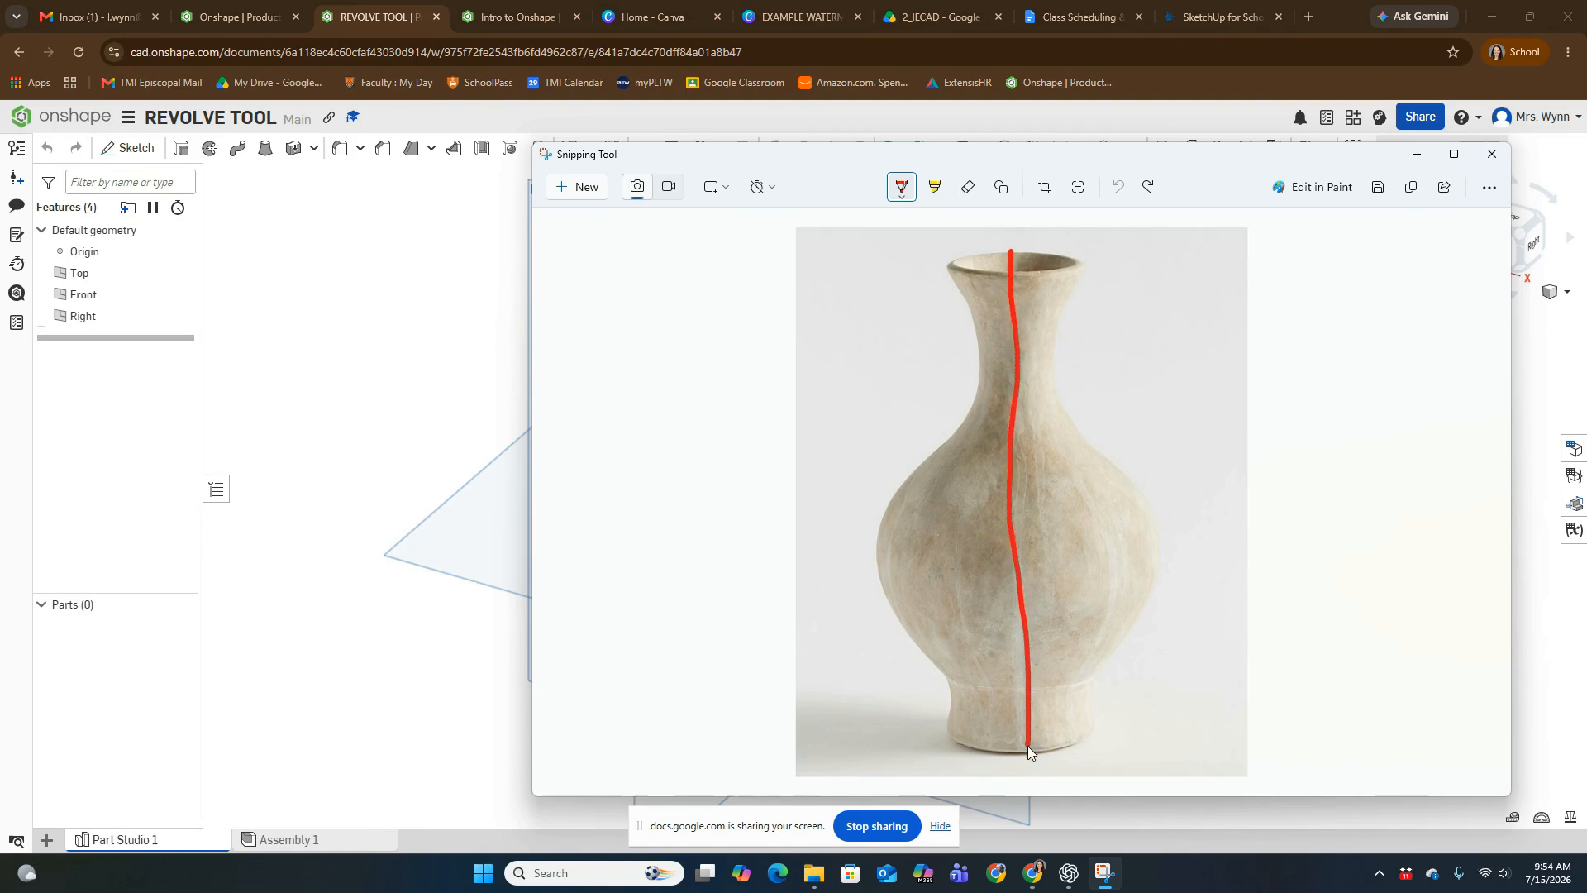
pyautogui.moveTo(1026, 752); pyautogui.dragTo(1026, 752)
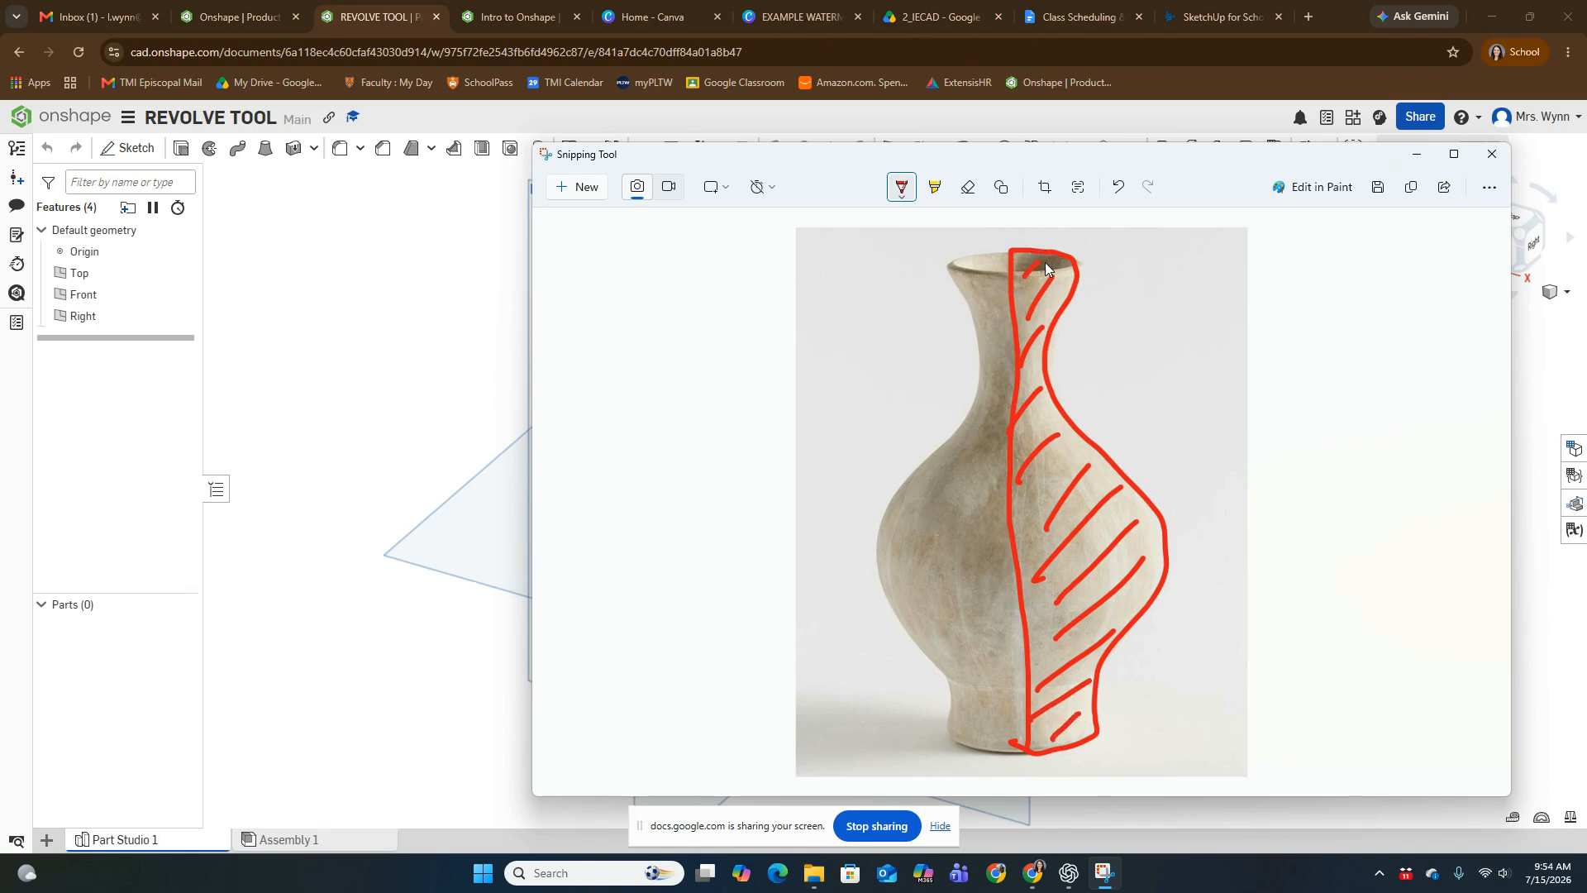
pyautogui.moveTo(1043, 241); pyautogui.dragTo(943, 247)
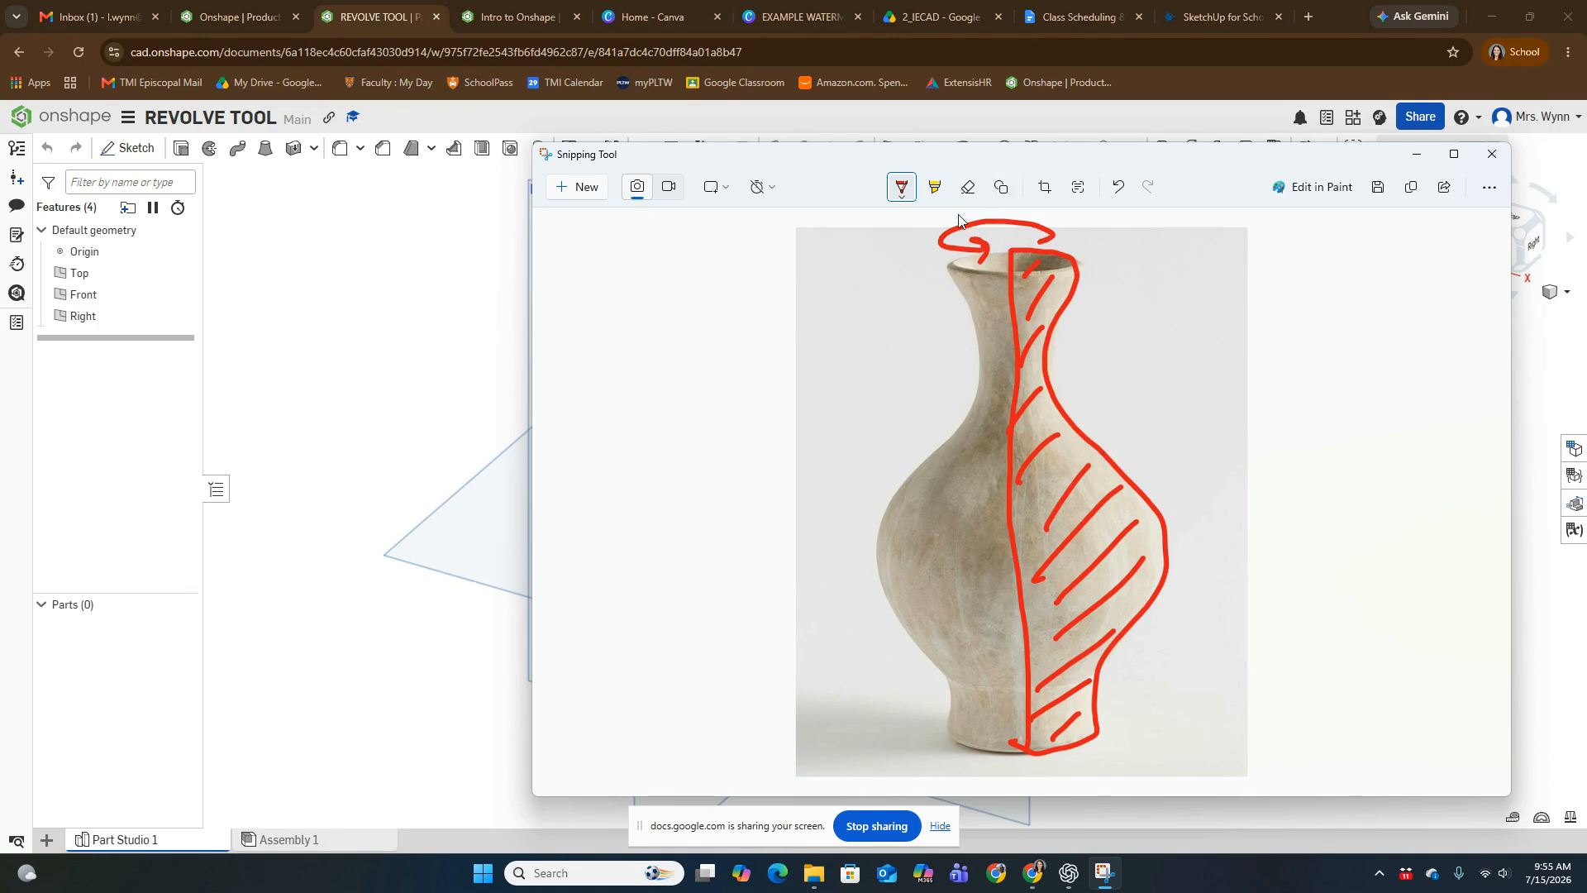
# - Mark the vase's axis of rotation with a blue dashed line ending in arrowheads, and add a blue arrow pointing at the rim
pyautogui.click(902, 188)
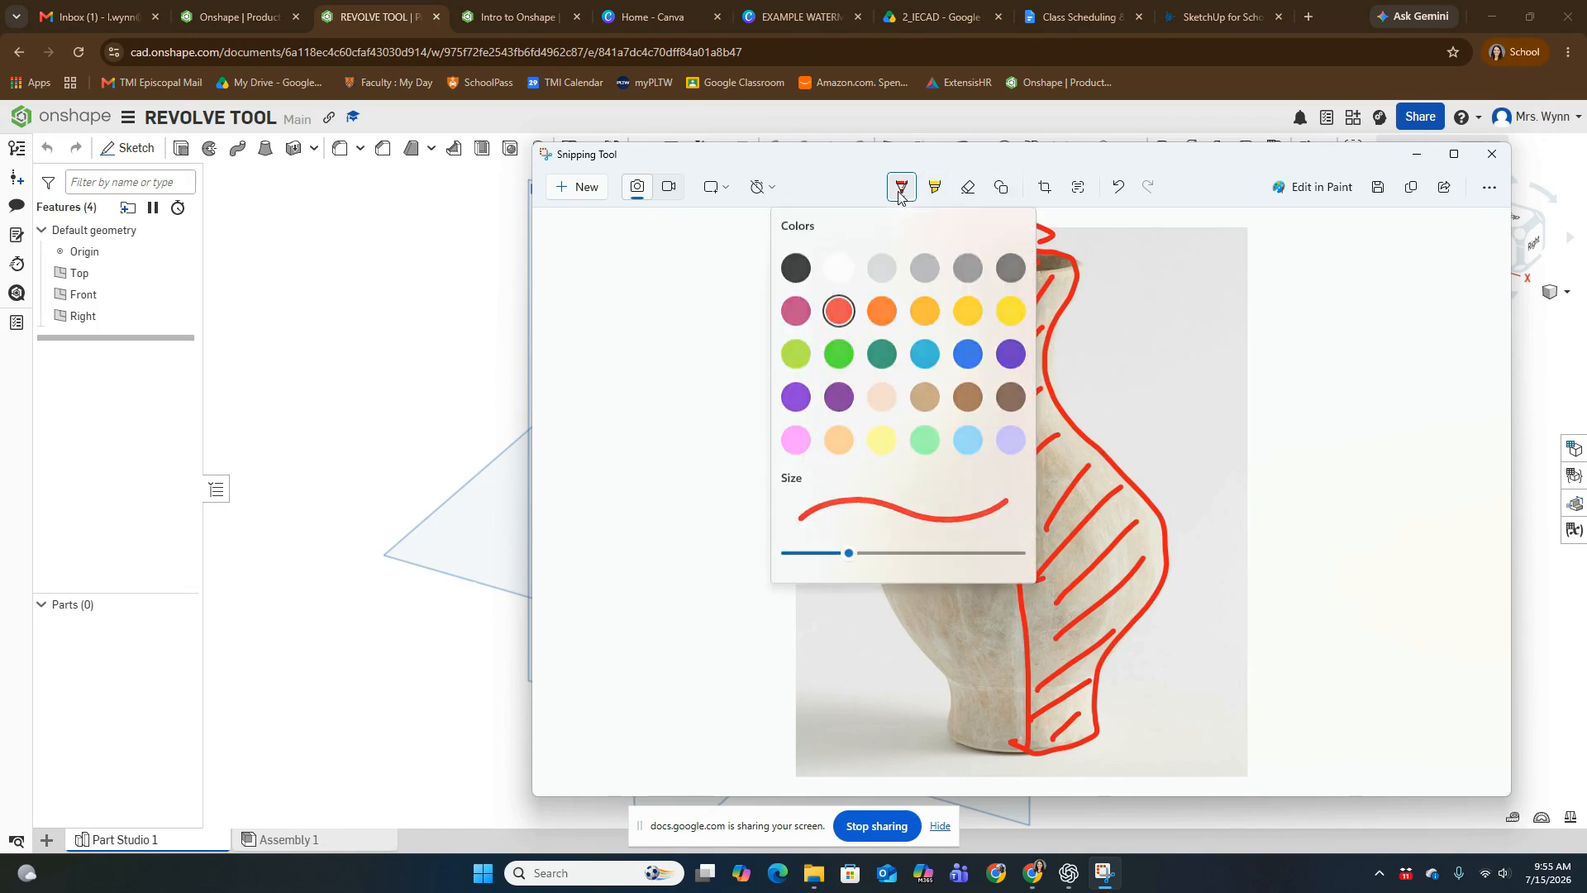
pyautogui.click(966, 359)
pyautogui.click(1010, 222)
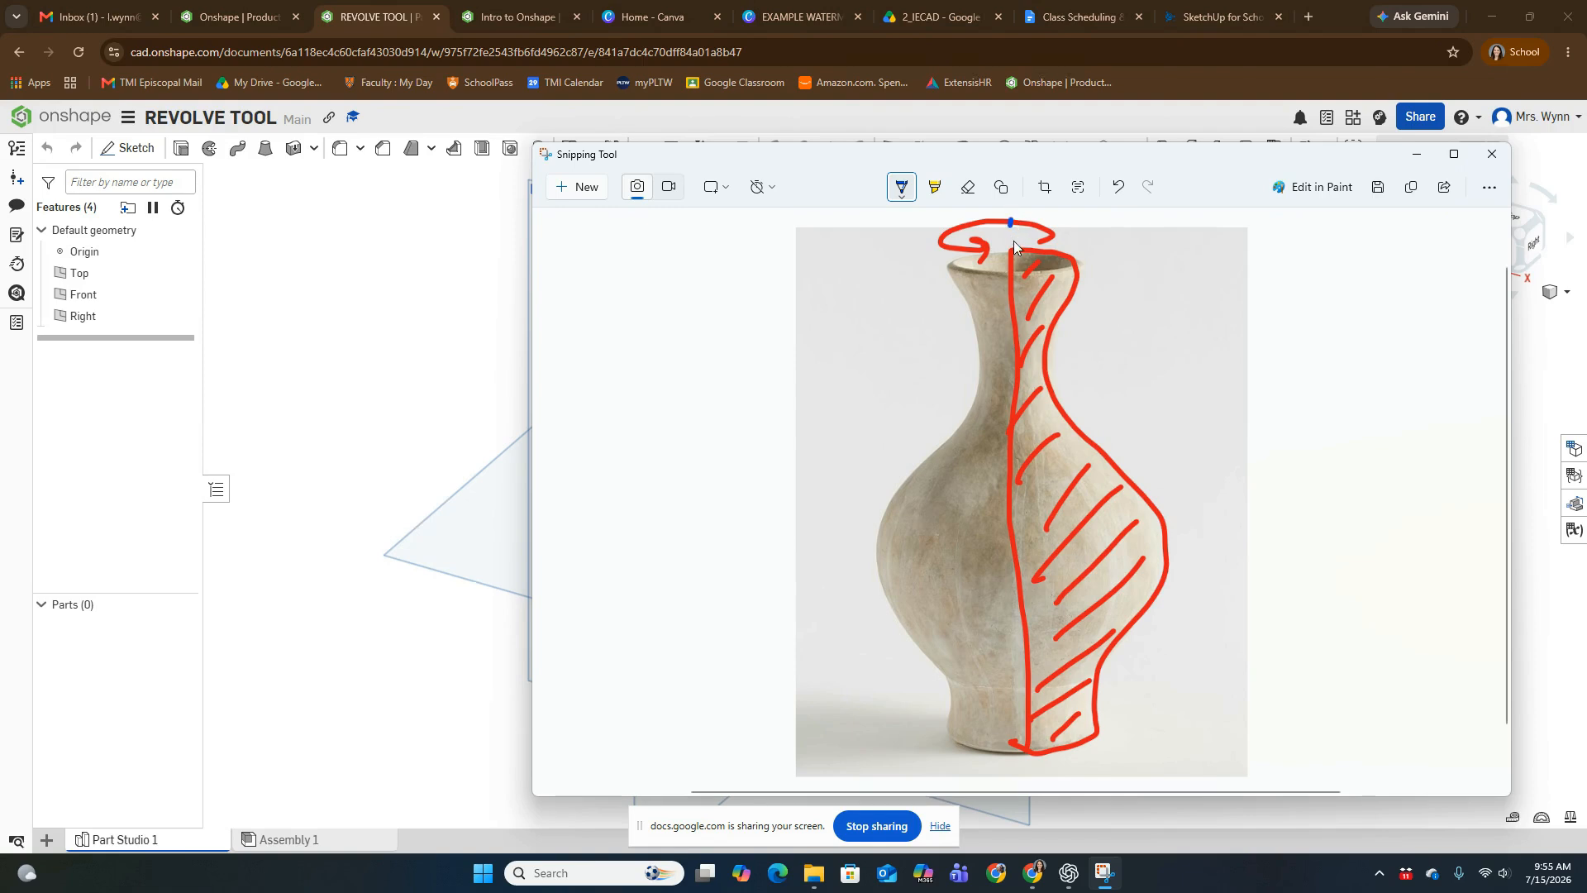
pyautogui.click(1014, 323)
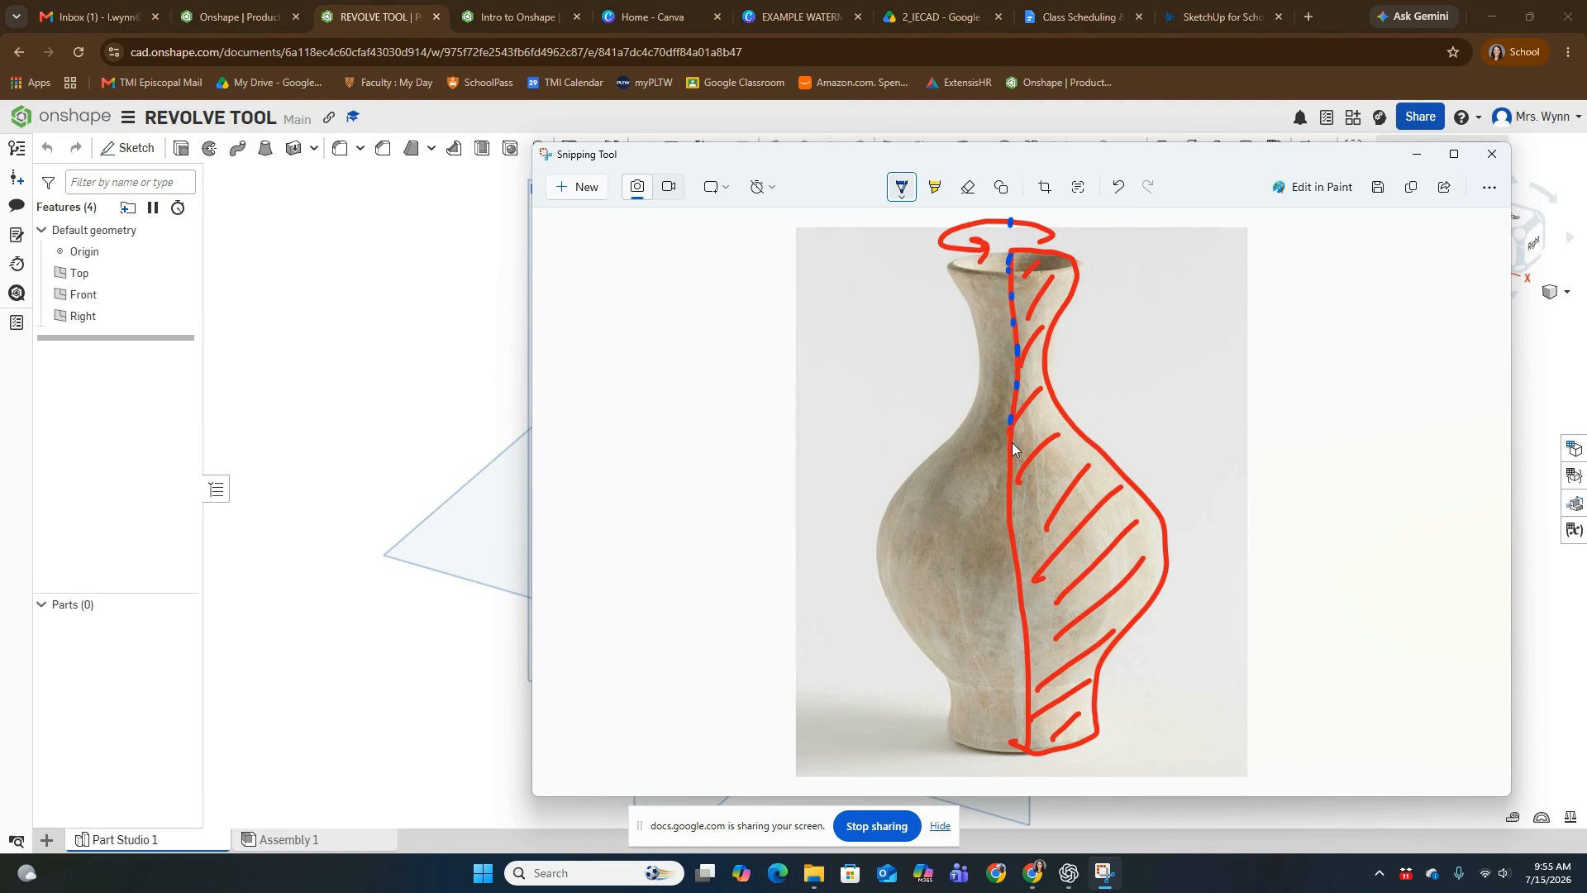
pyautogui.click(1014, 521)
pyautogui.moveTo(1026, 726)
pyautogui.mouseDown()
pyautogui.moveTo(1028, 770)
pyautogui.moveTo(1010, 759)
pyautogui.moveTo(1026, 779)
pyautogui.mouseUp()
pyautogui.moveTo(999, 220); pyautogui.dragTo(995, 233)
pyautogui.moveTo(1049, 249); pyautogui.dragTo(1045, 265)
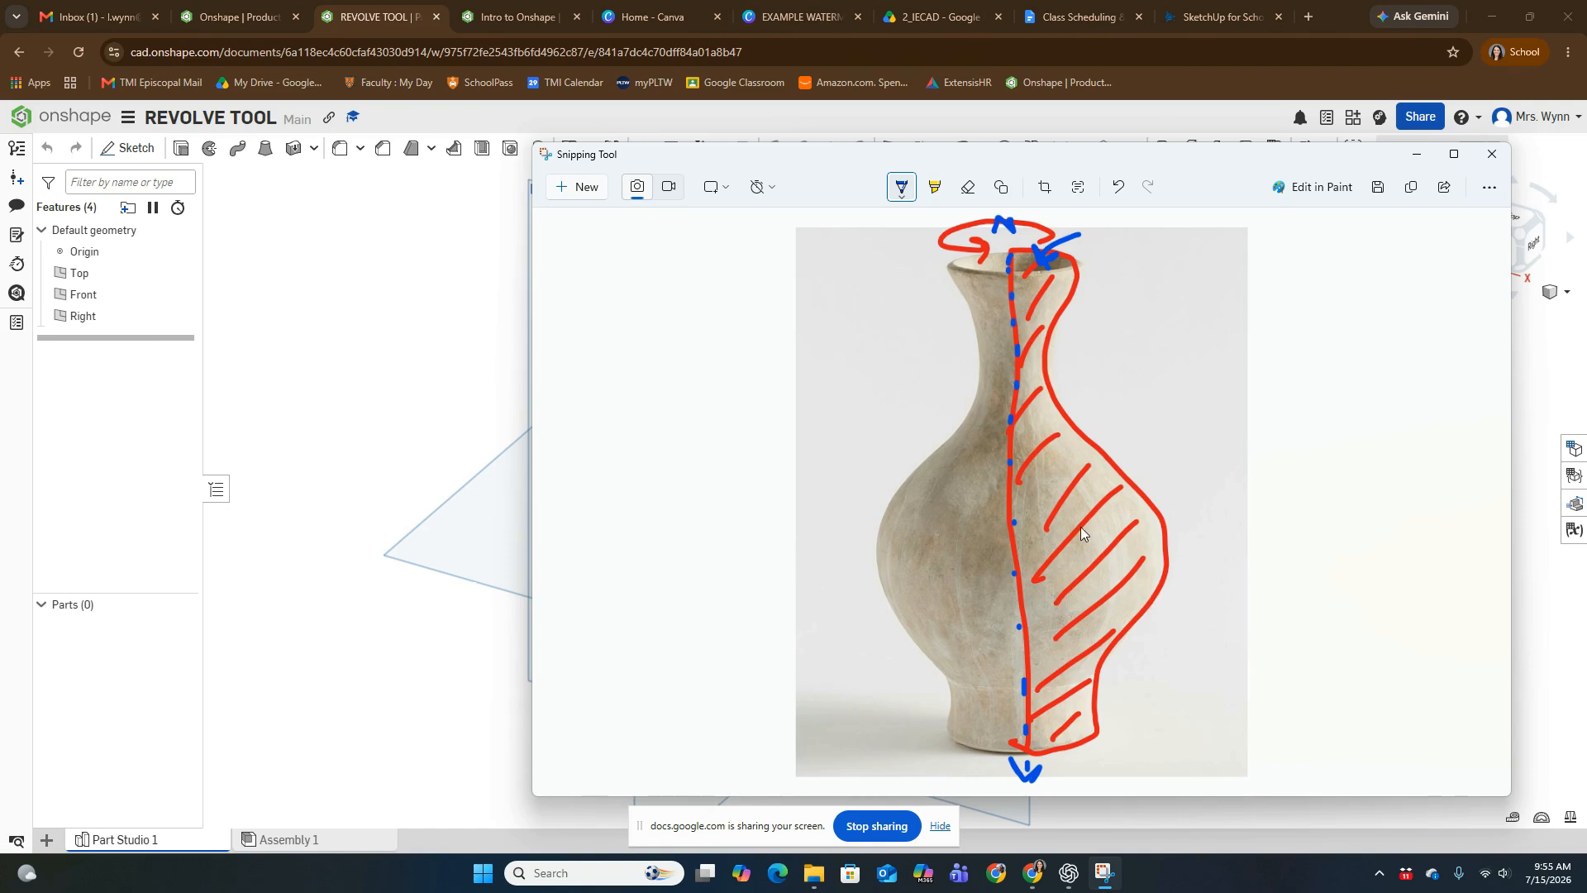
# - Switch back to Onshape and start a new sketch on the Front plane, viewed straight from the front
pyautogui.click(1418, 160)
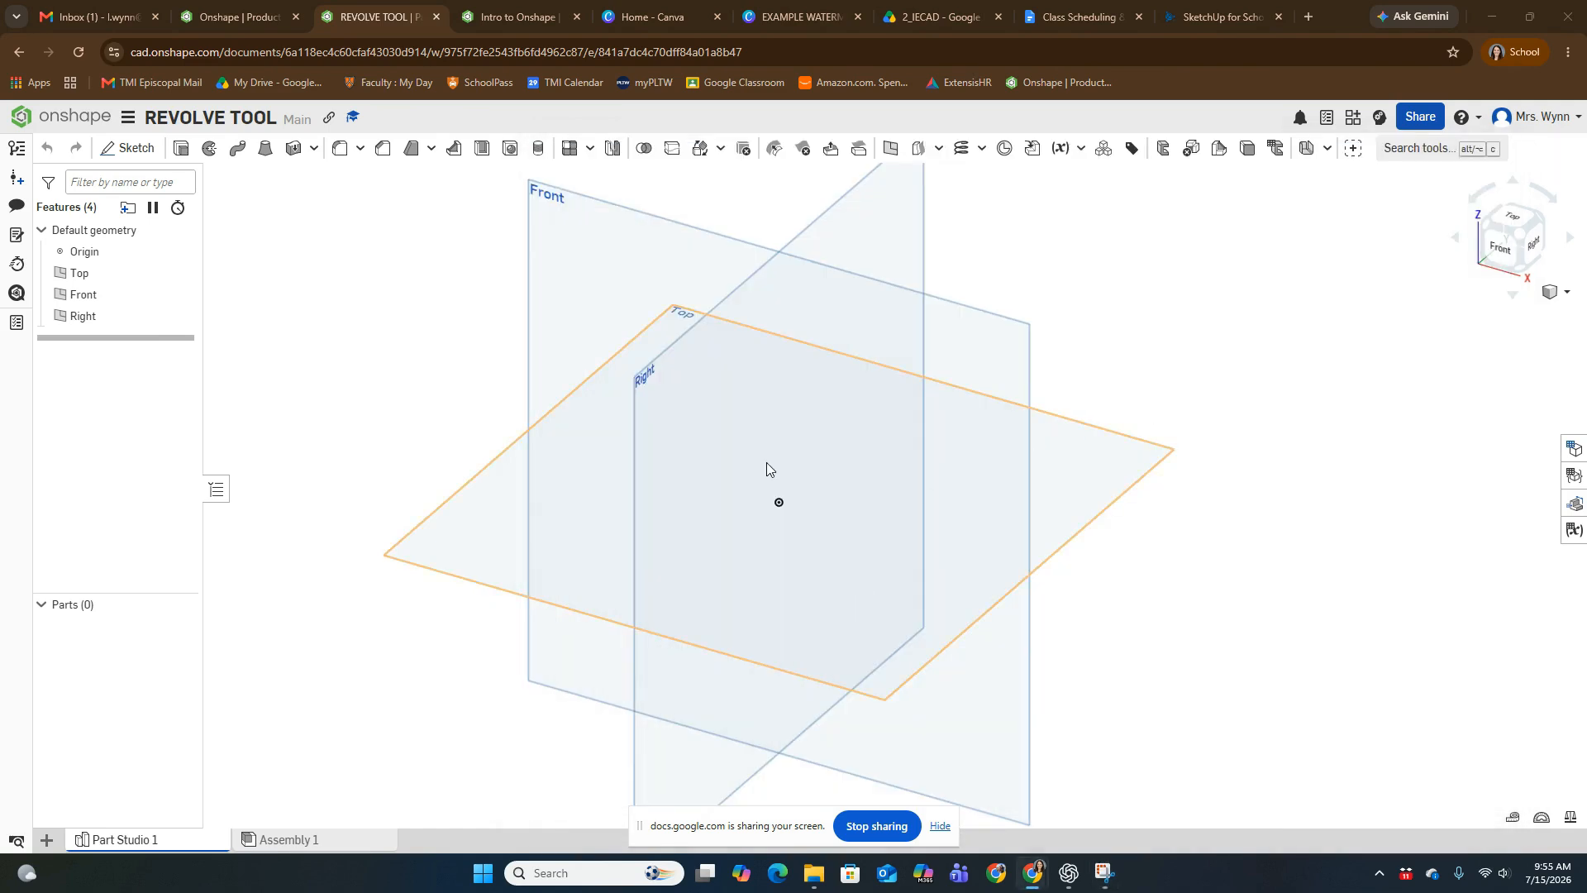
pyautogui.scroll(-4, 840, 466)
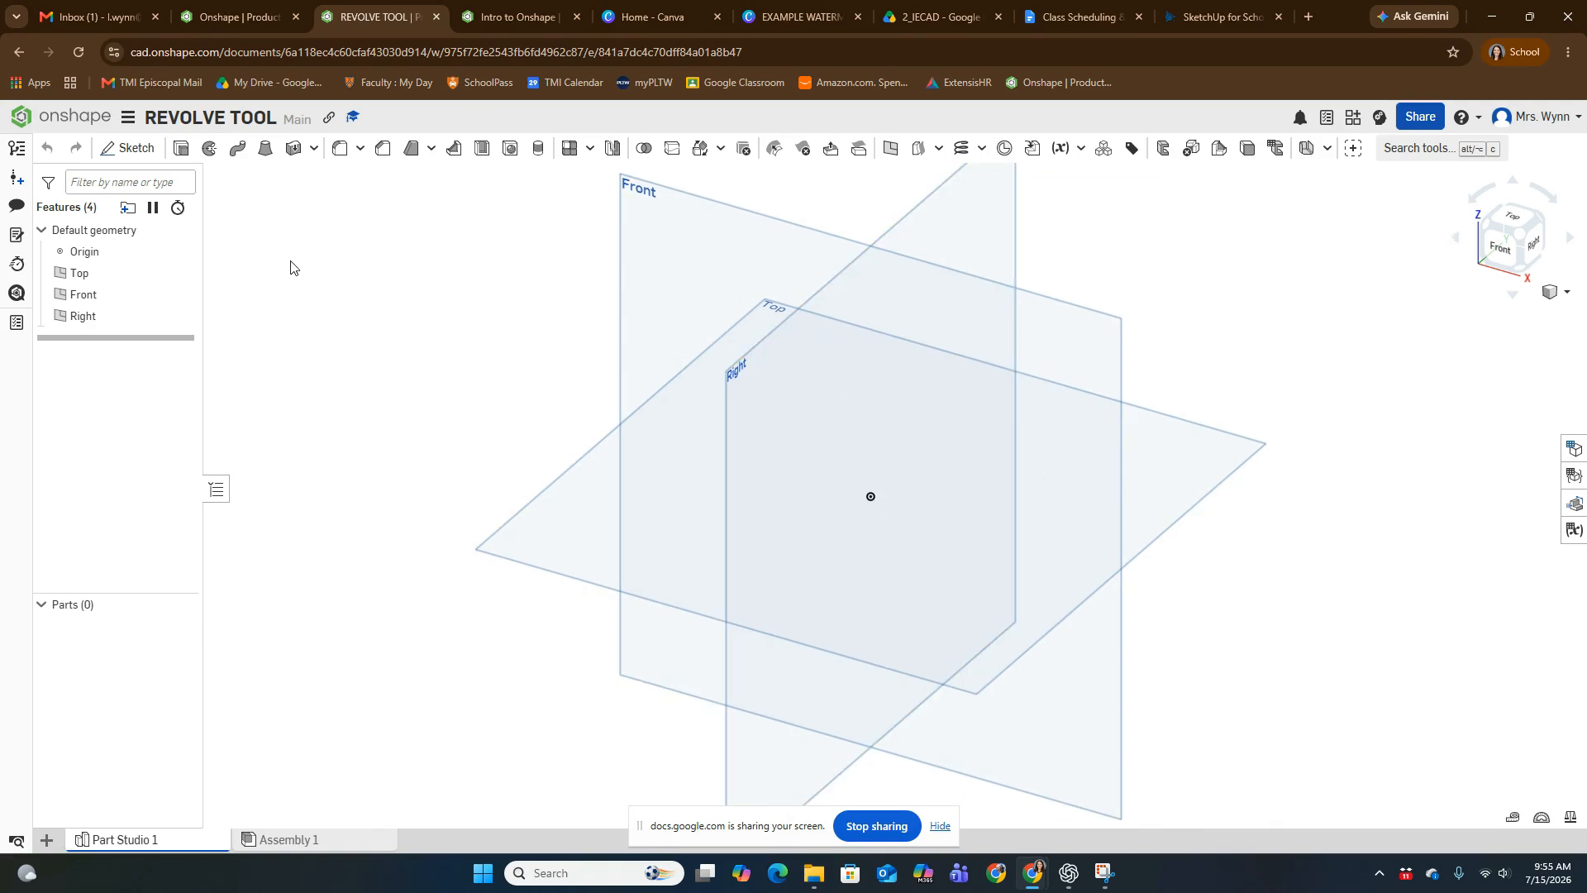
pyautogui.click(132, 151)
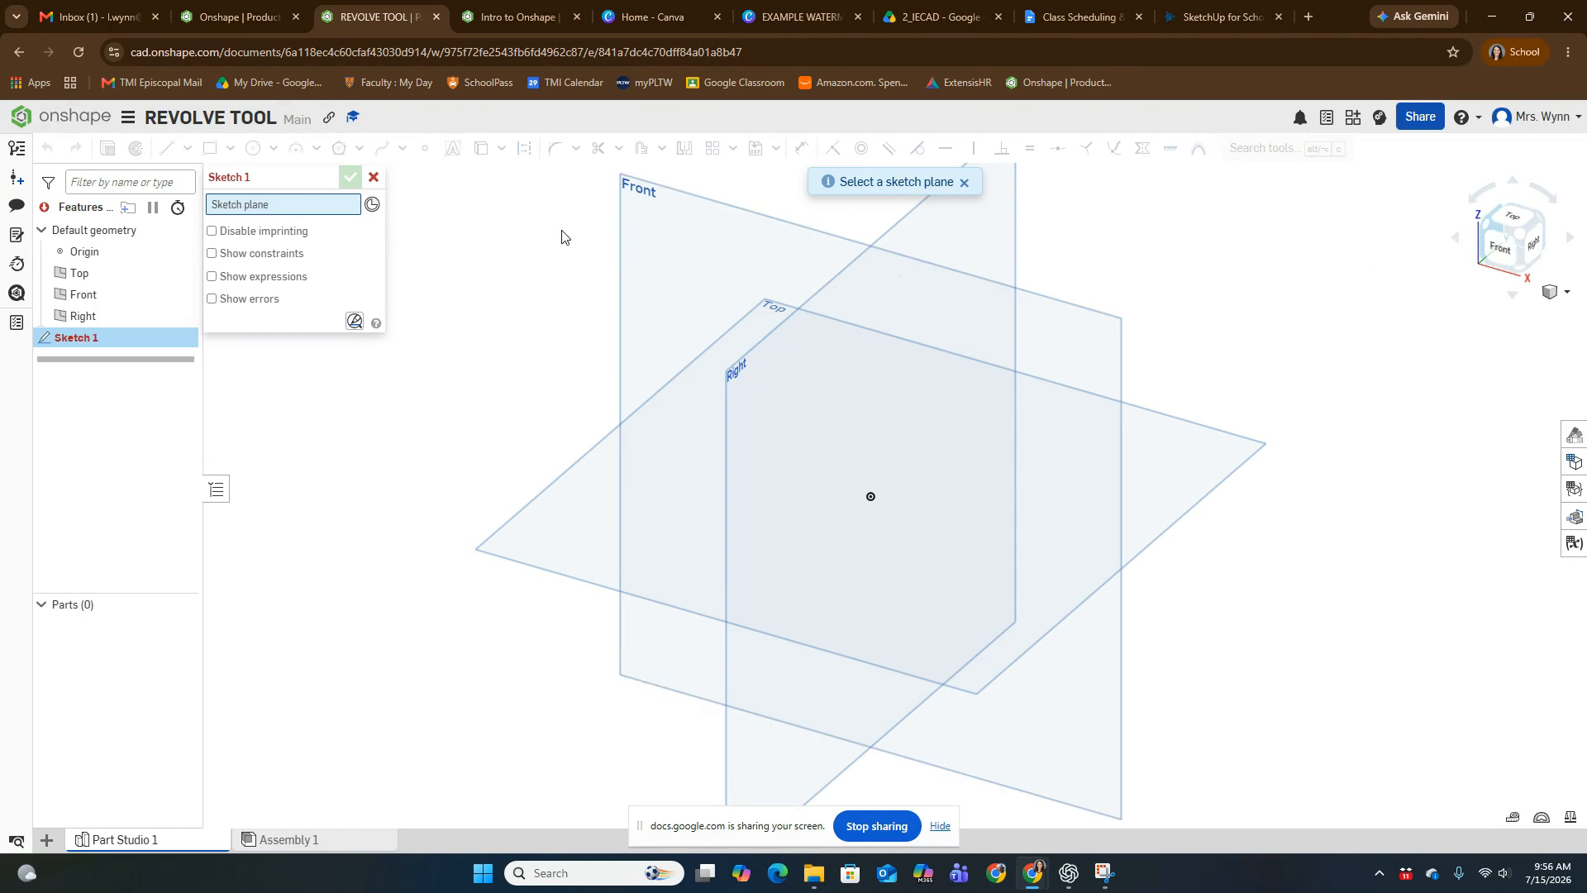
pyautogui.click(643, 230)
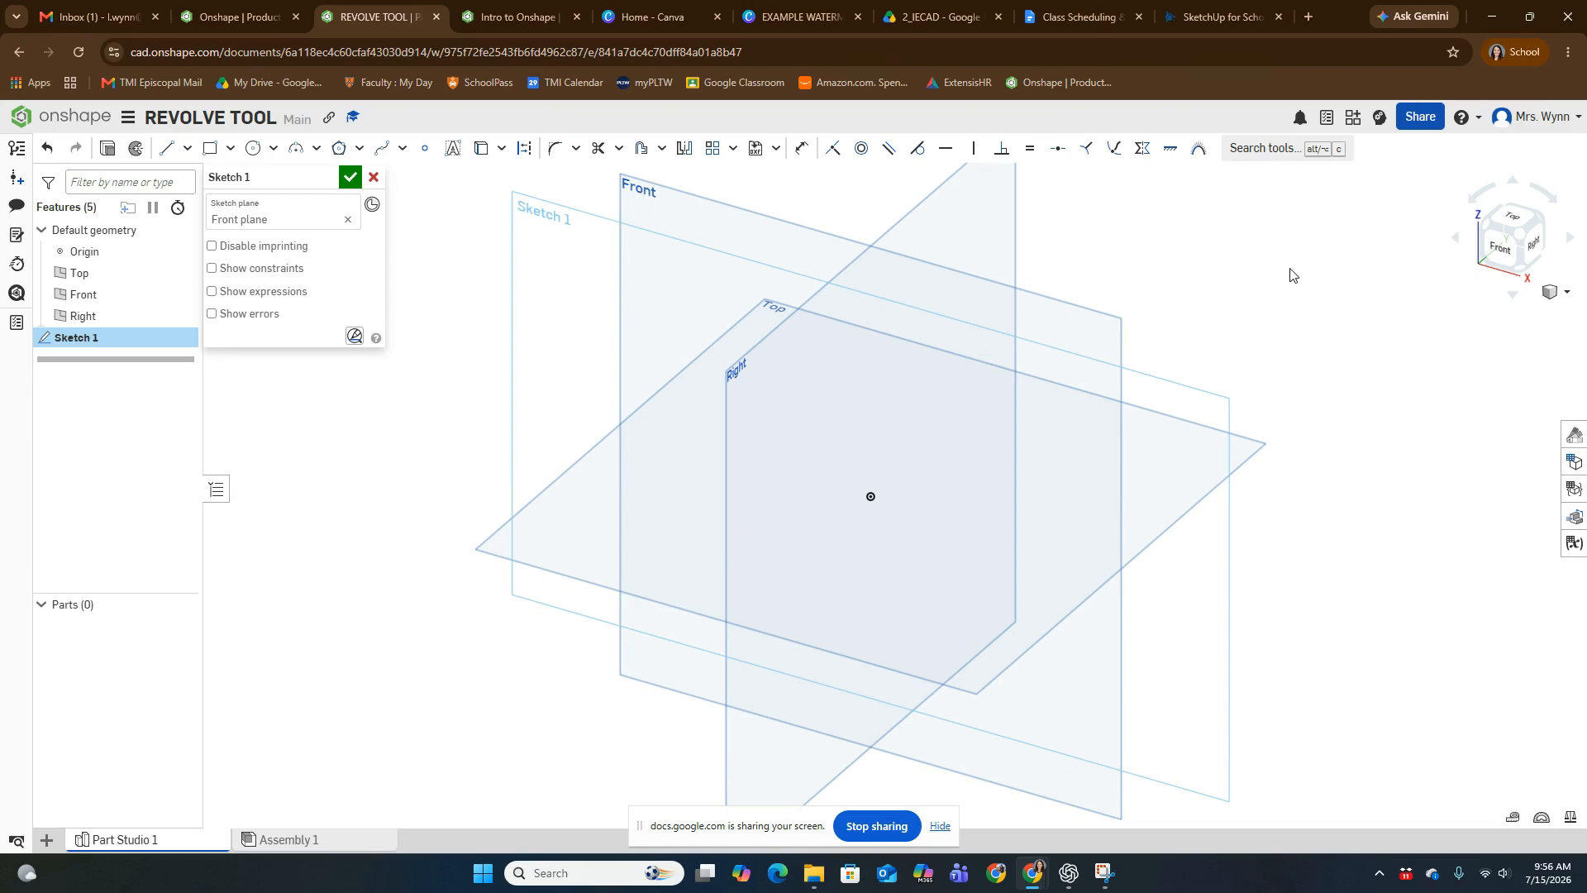
pyautogui.click(1501, 246)
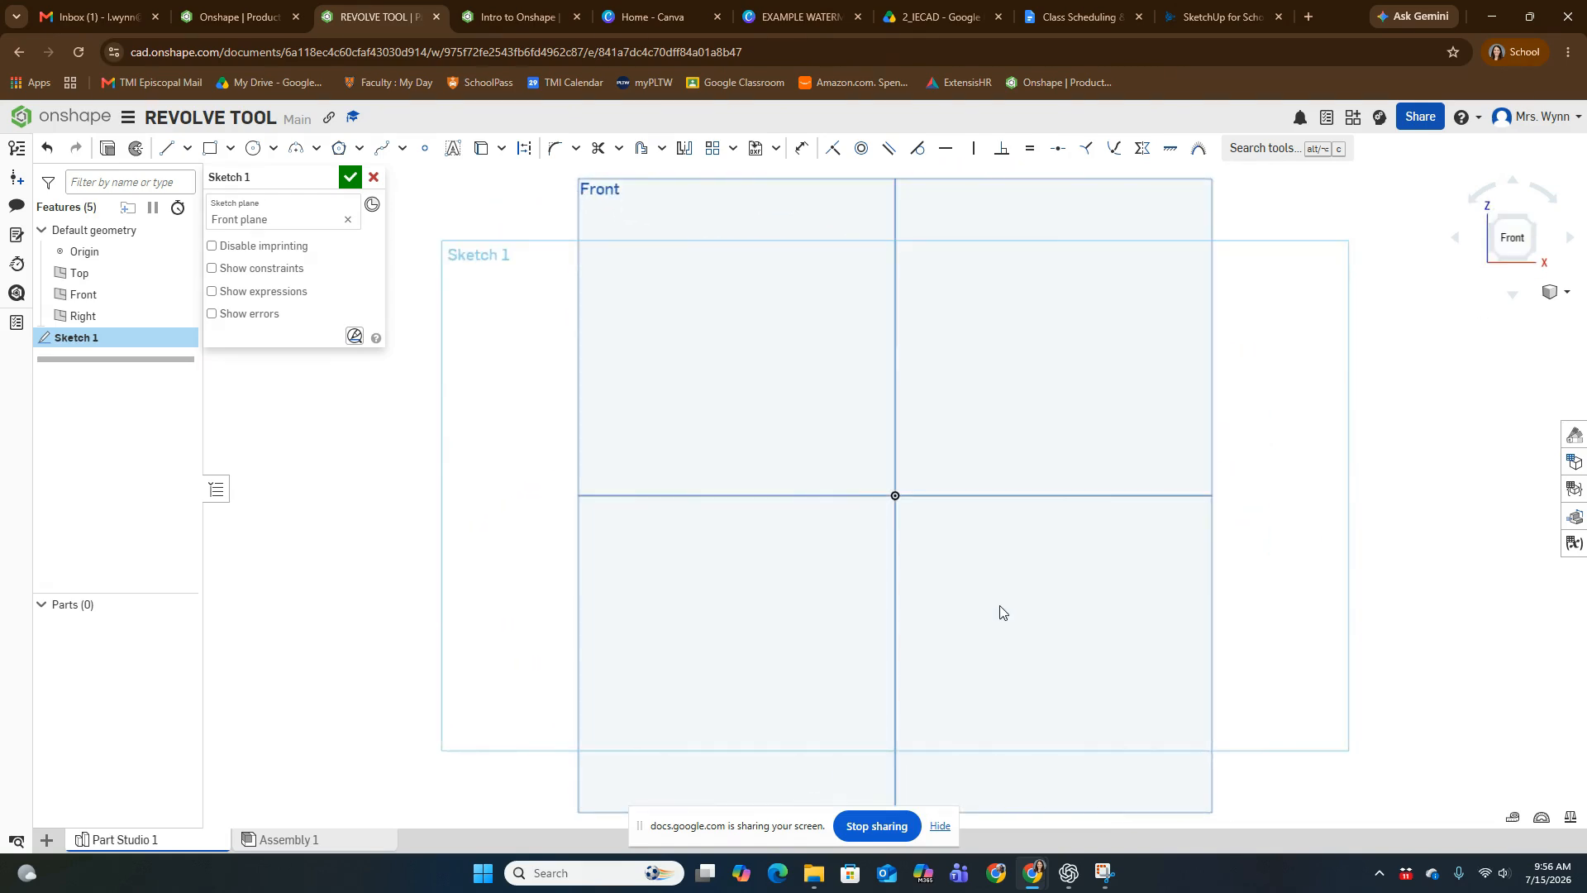
# - After checking the marked-up vase picture, sketch a vertical line about 3.76 in long upward from the origin as the centre axis
pyautogui.click(1105, 873)
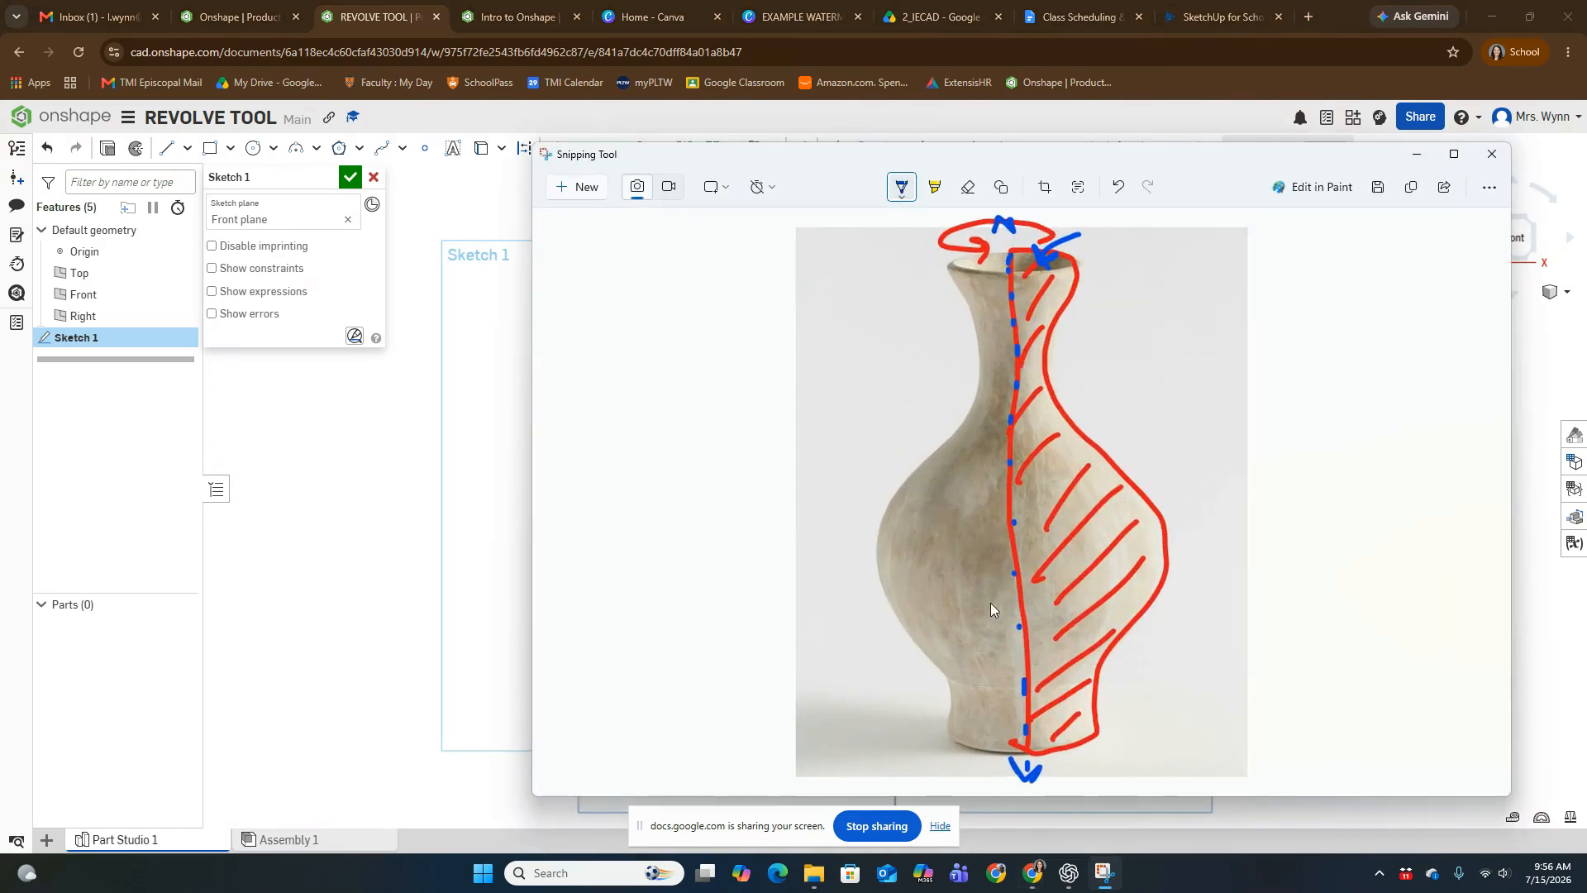
pyautogui.click(1416, 156)
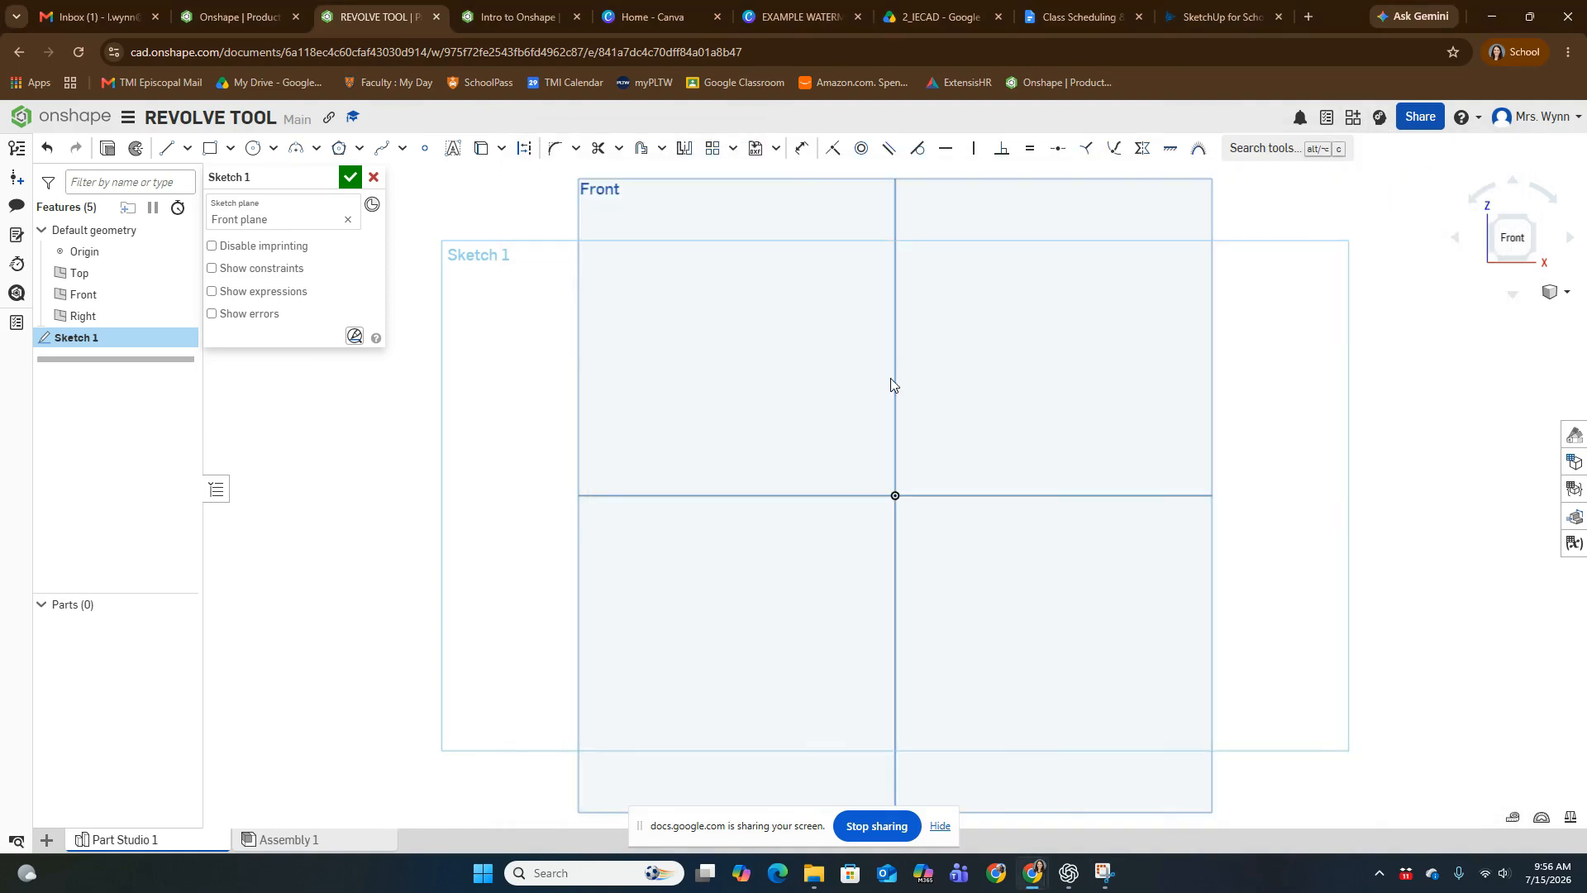
pyautogui.moveTo(893, 383)
pyautogui.mouseDown(button='middle')
pyautogui.moveTo(811, 427)
pyautogui.moveTo(758, 482)
pyautogui.moveTo(754, 450)
pyautogui.moveTo(737, 466)
pyautogui.moveTo(752, 448)
pyautogui.mouseUp(button='middle')
pyautogui.scroll(2, 810, 427)
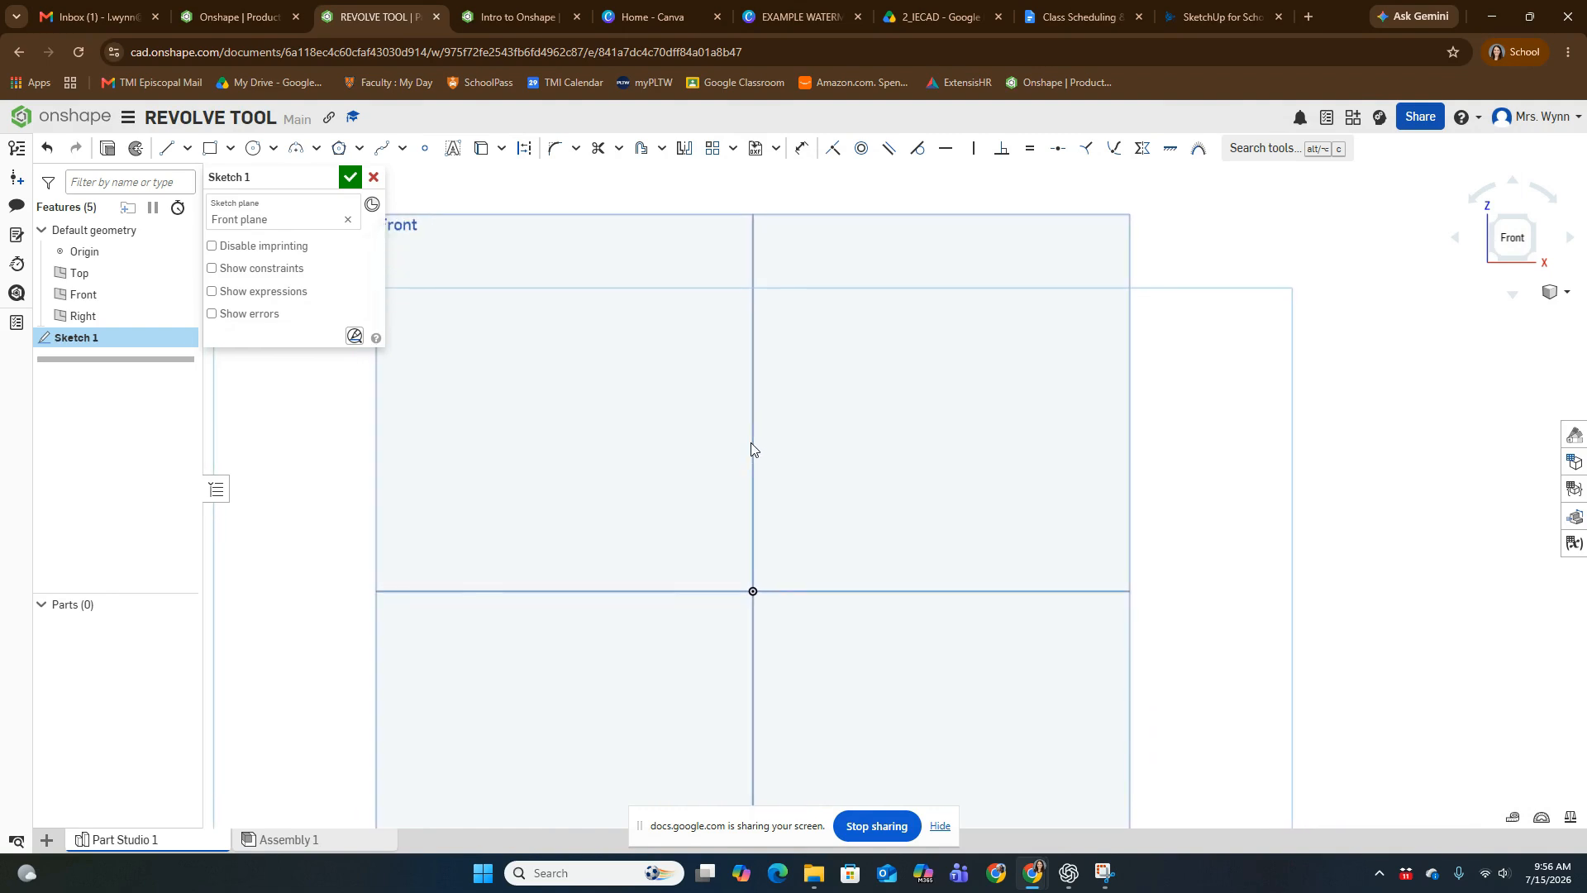
pyautogui.click(164, 155)
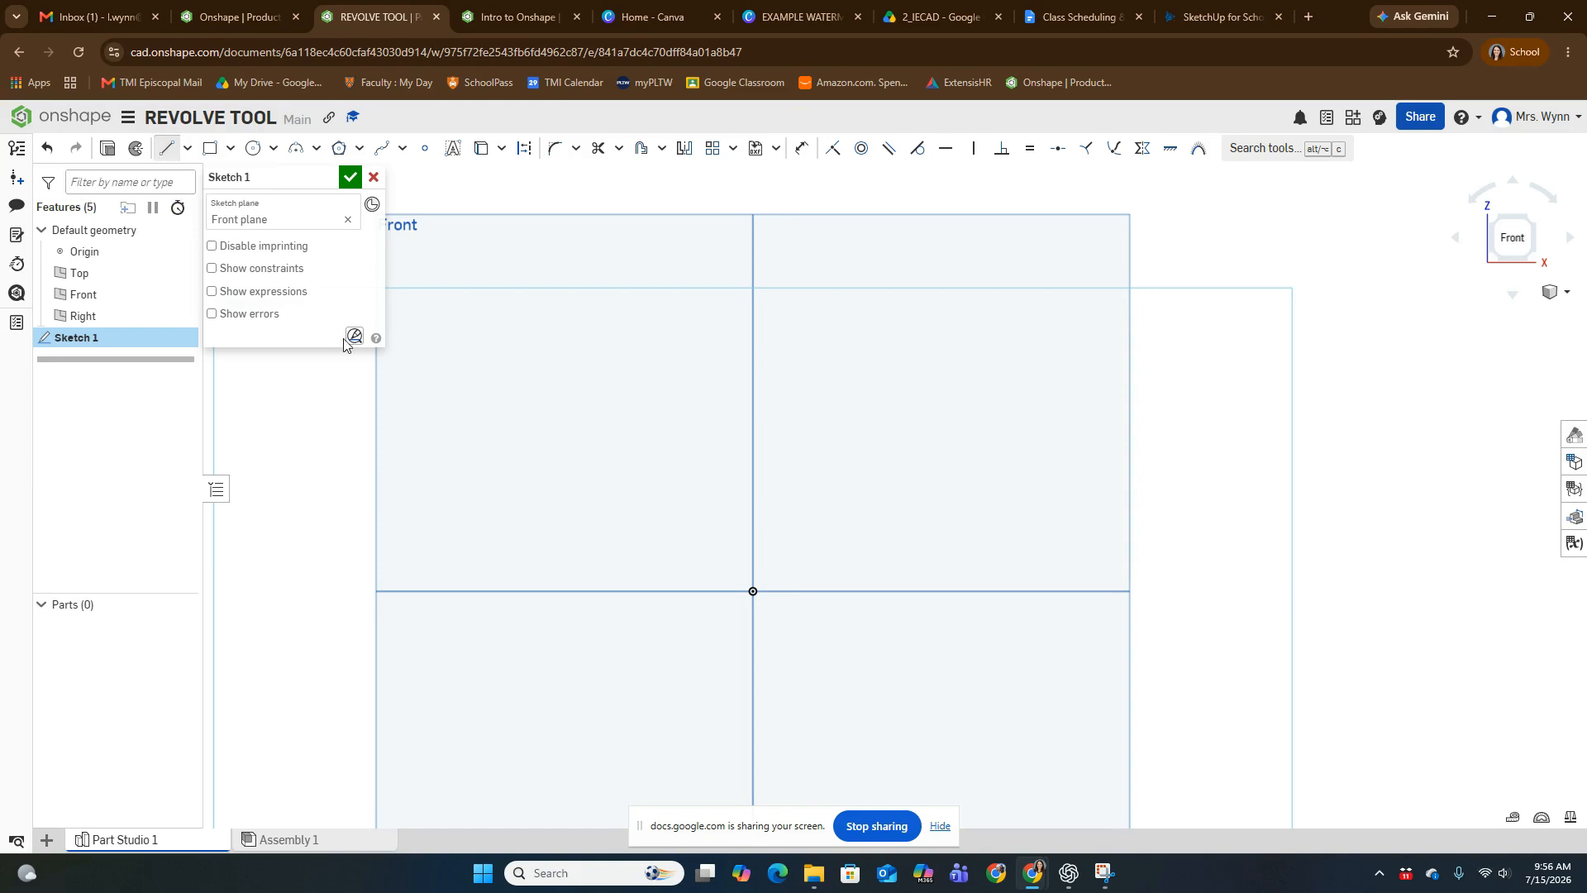
pyautogui.click(754, 590)
pyautogui.moveTo(757, 245); pyautogui.dragTo(759, 383, button='middle')
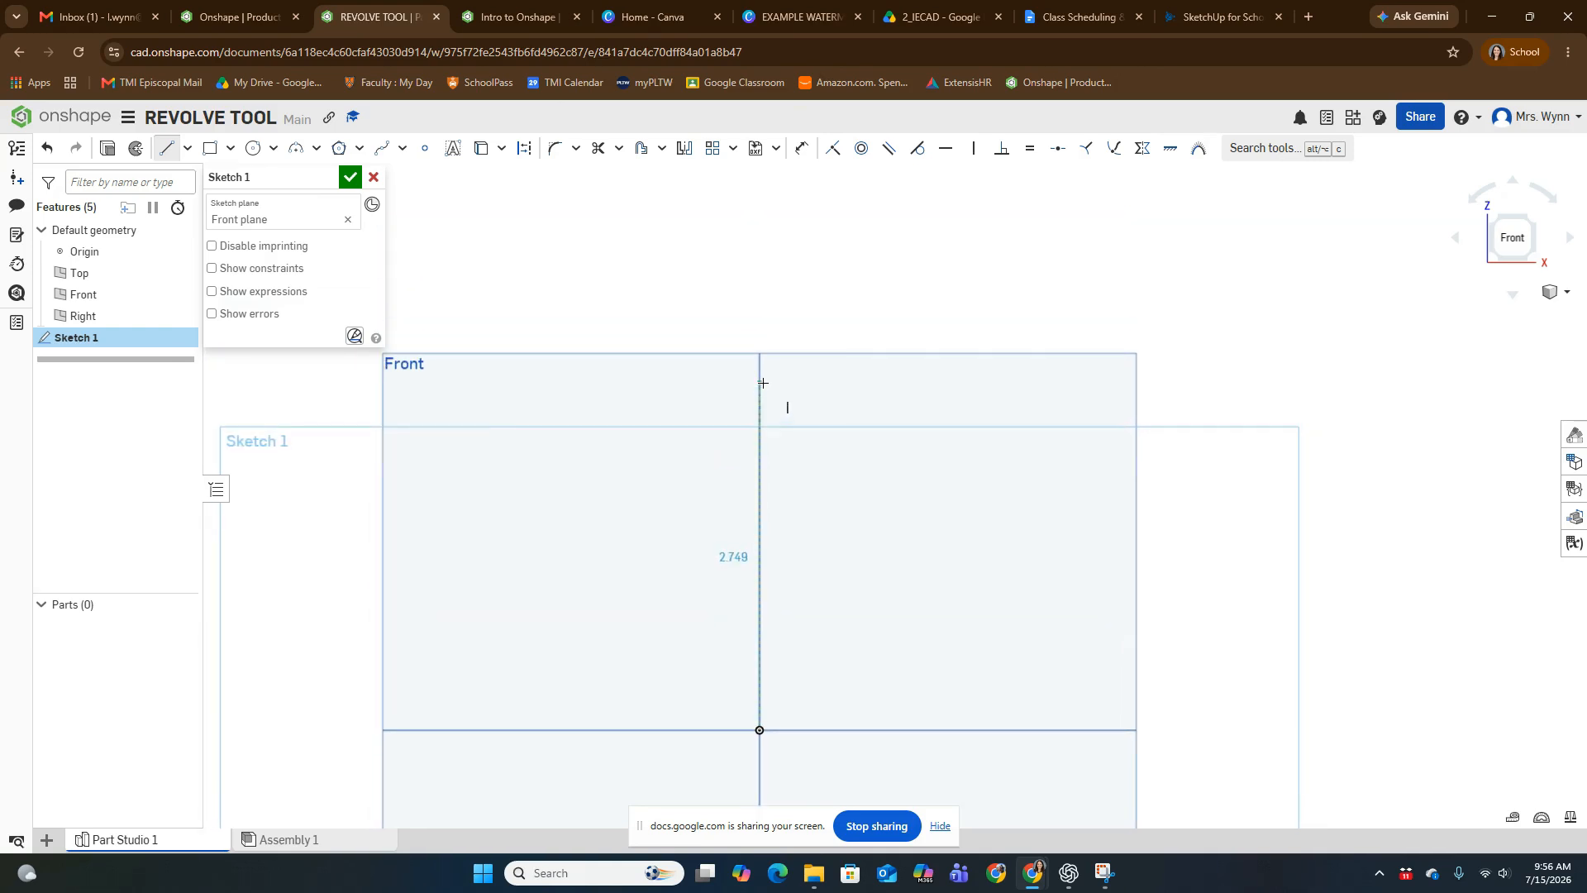
pyautogui.click(758, 258)
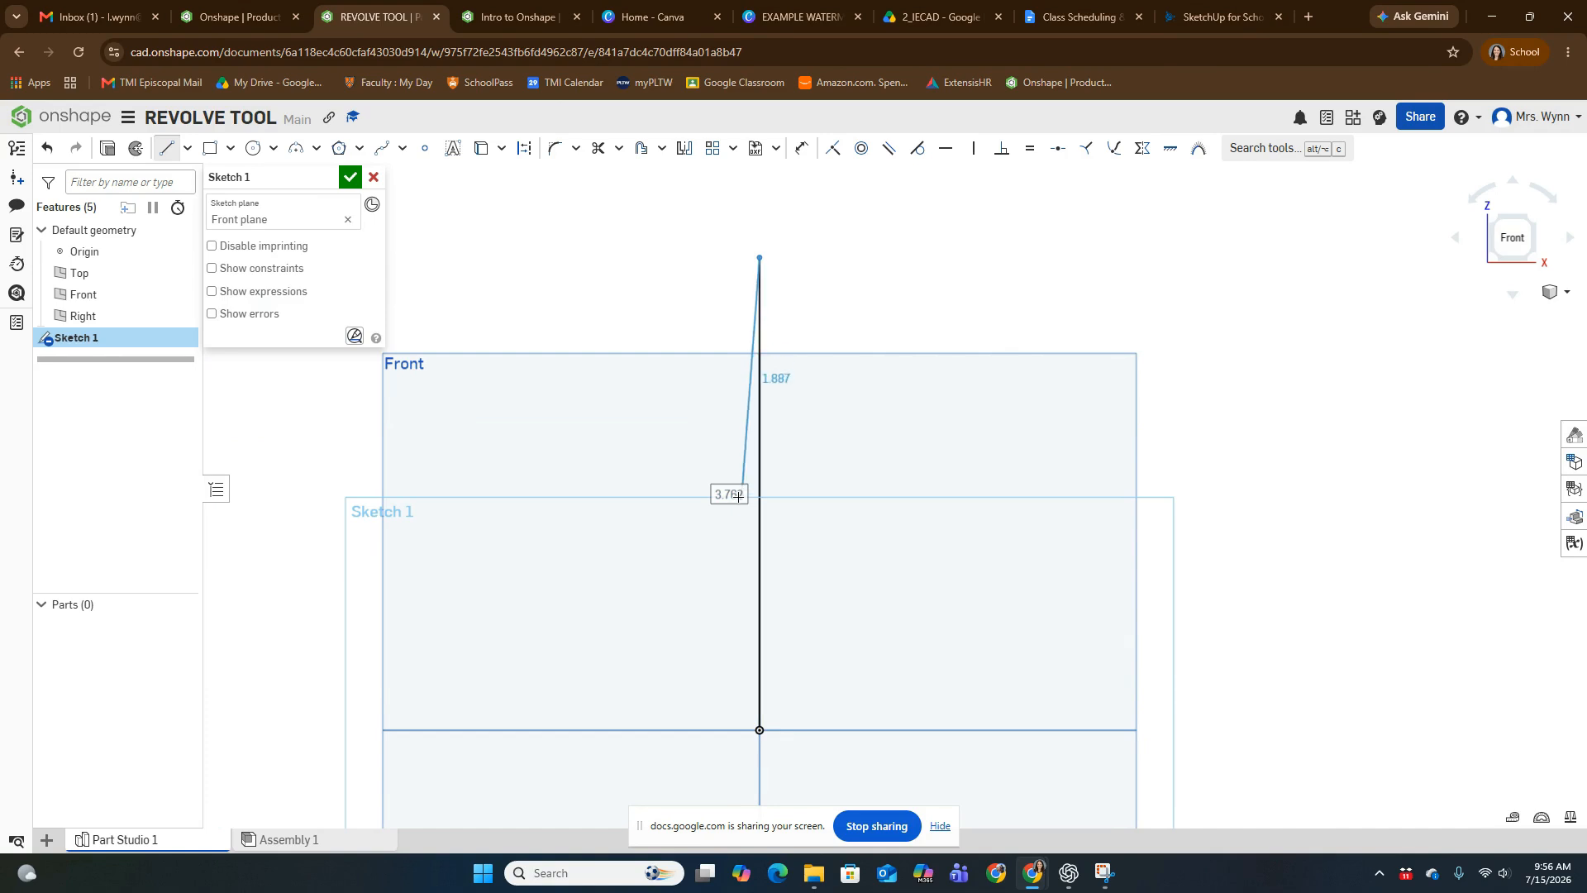
pyautogui.press('Escape')
# - Dimension the vertical line and set its length to 5 in
pyautogui.press('d')
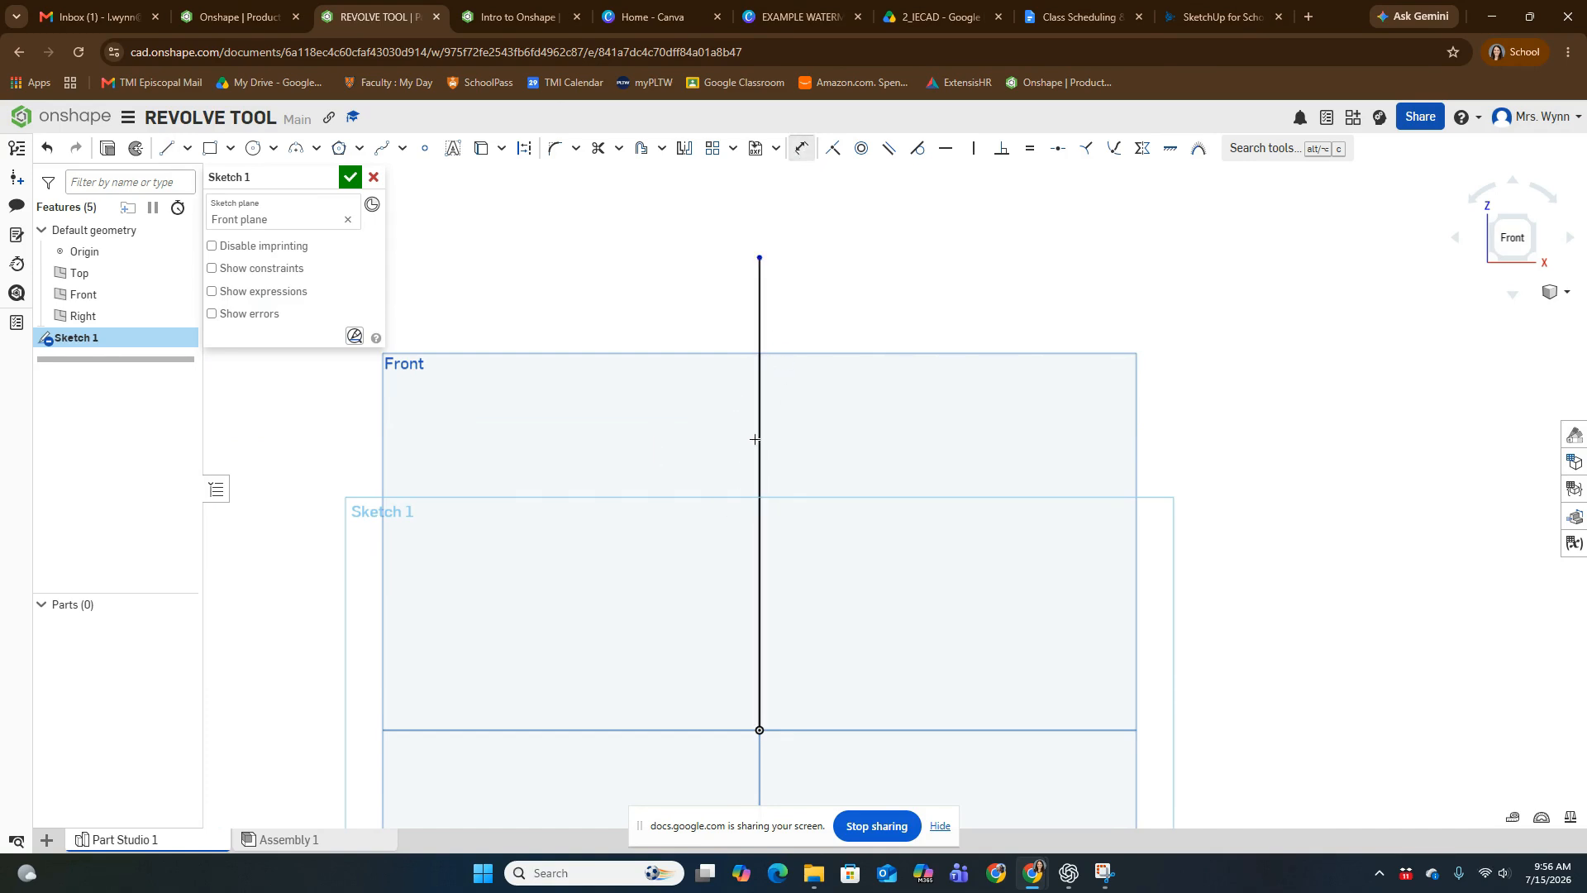
pyautogui.click(759, 439)
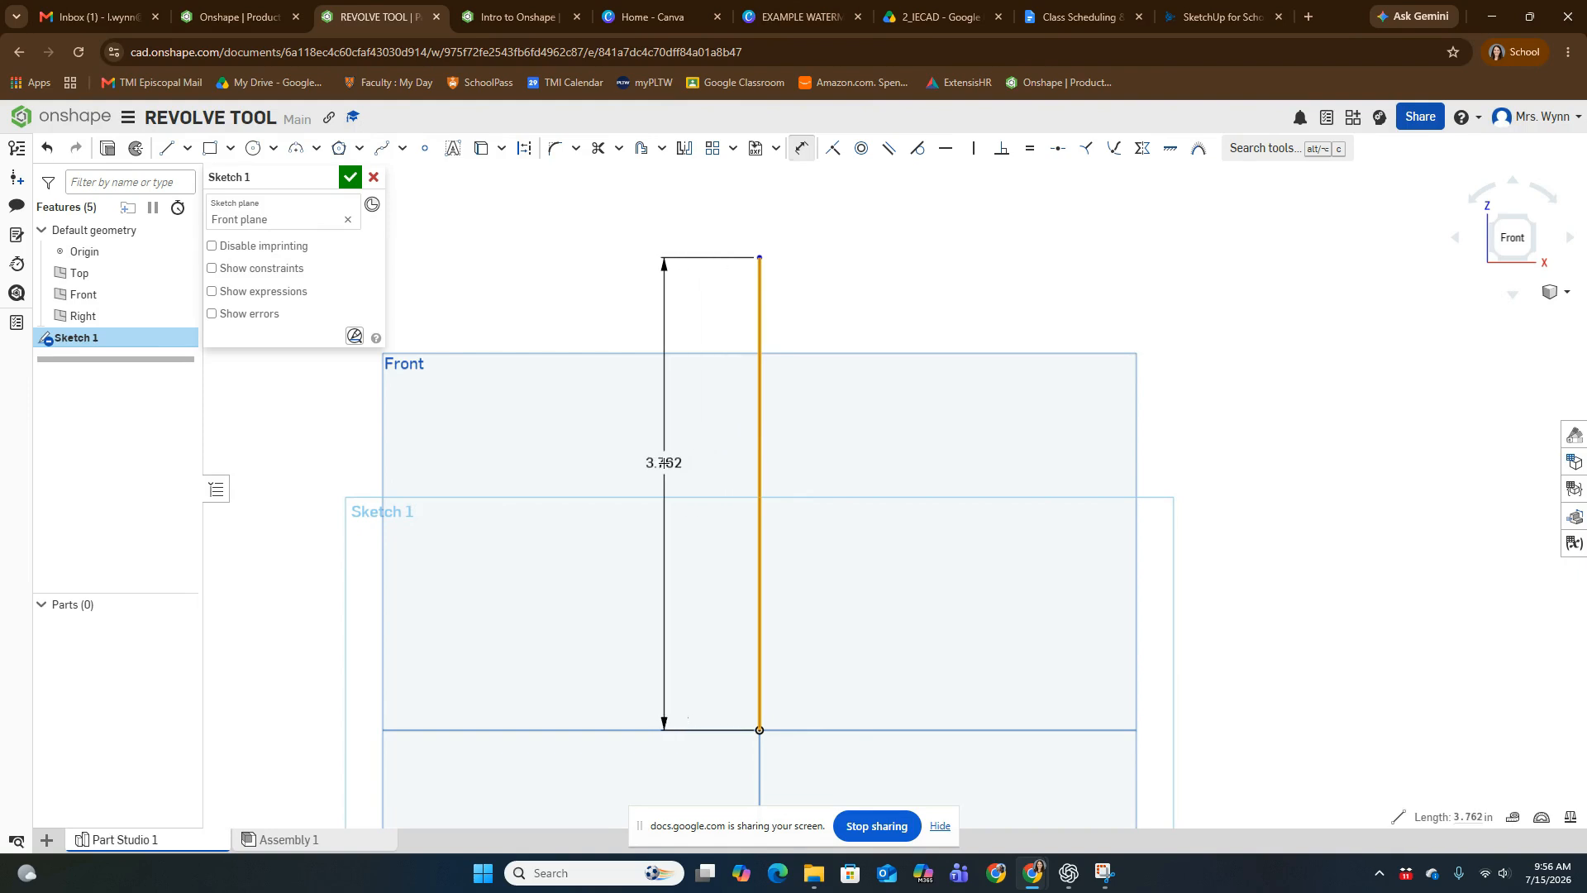
pyautogui.click(662, 463)
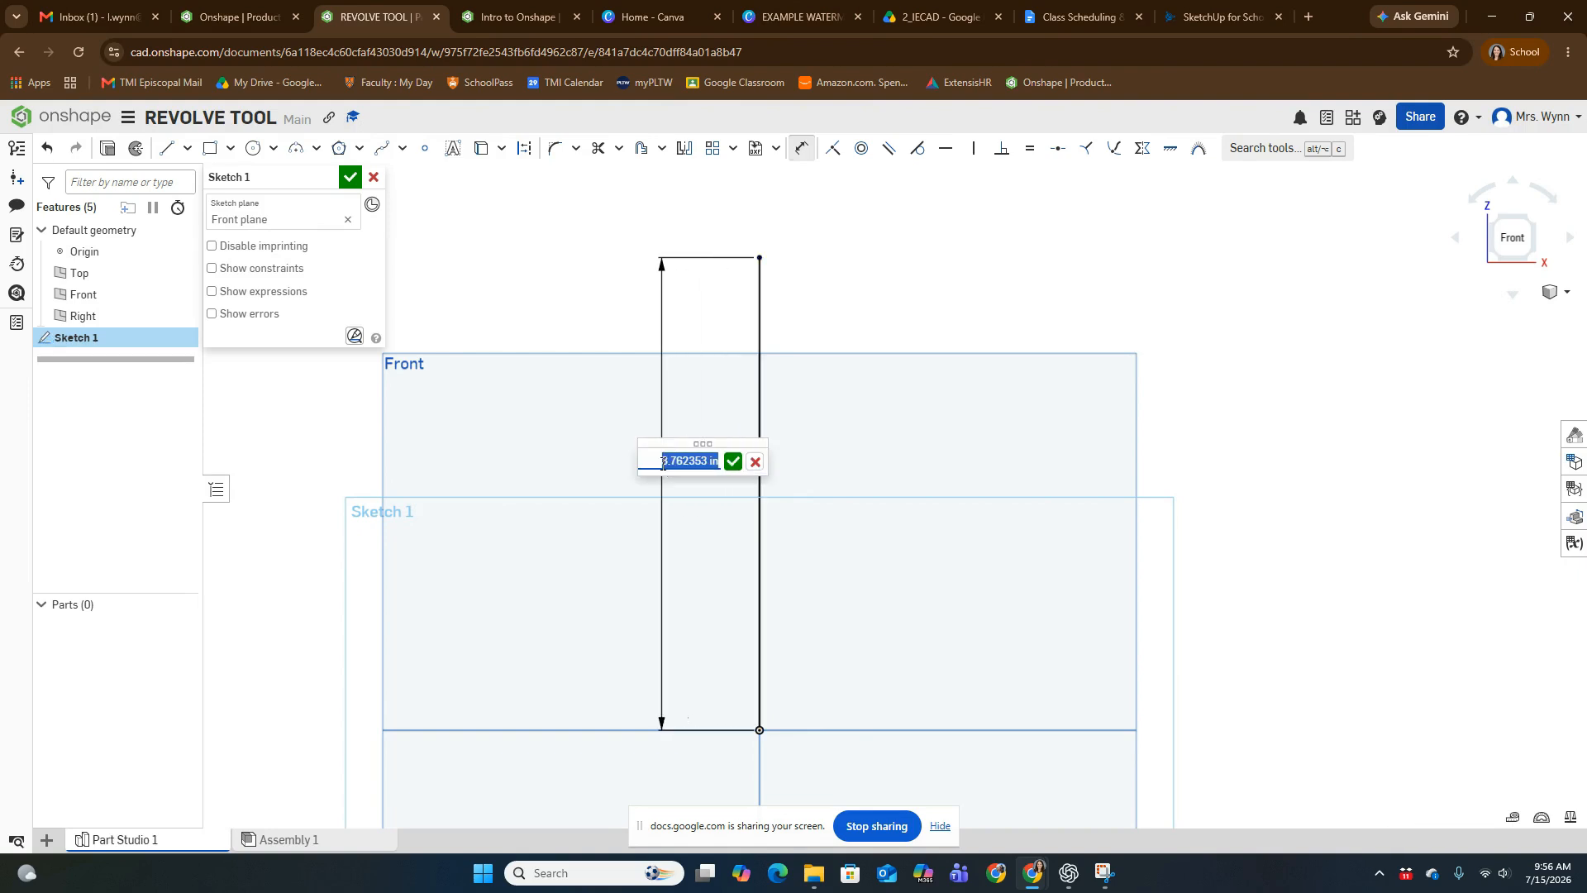
pyautogui.write('5')
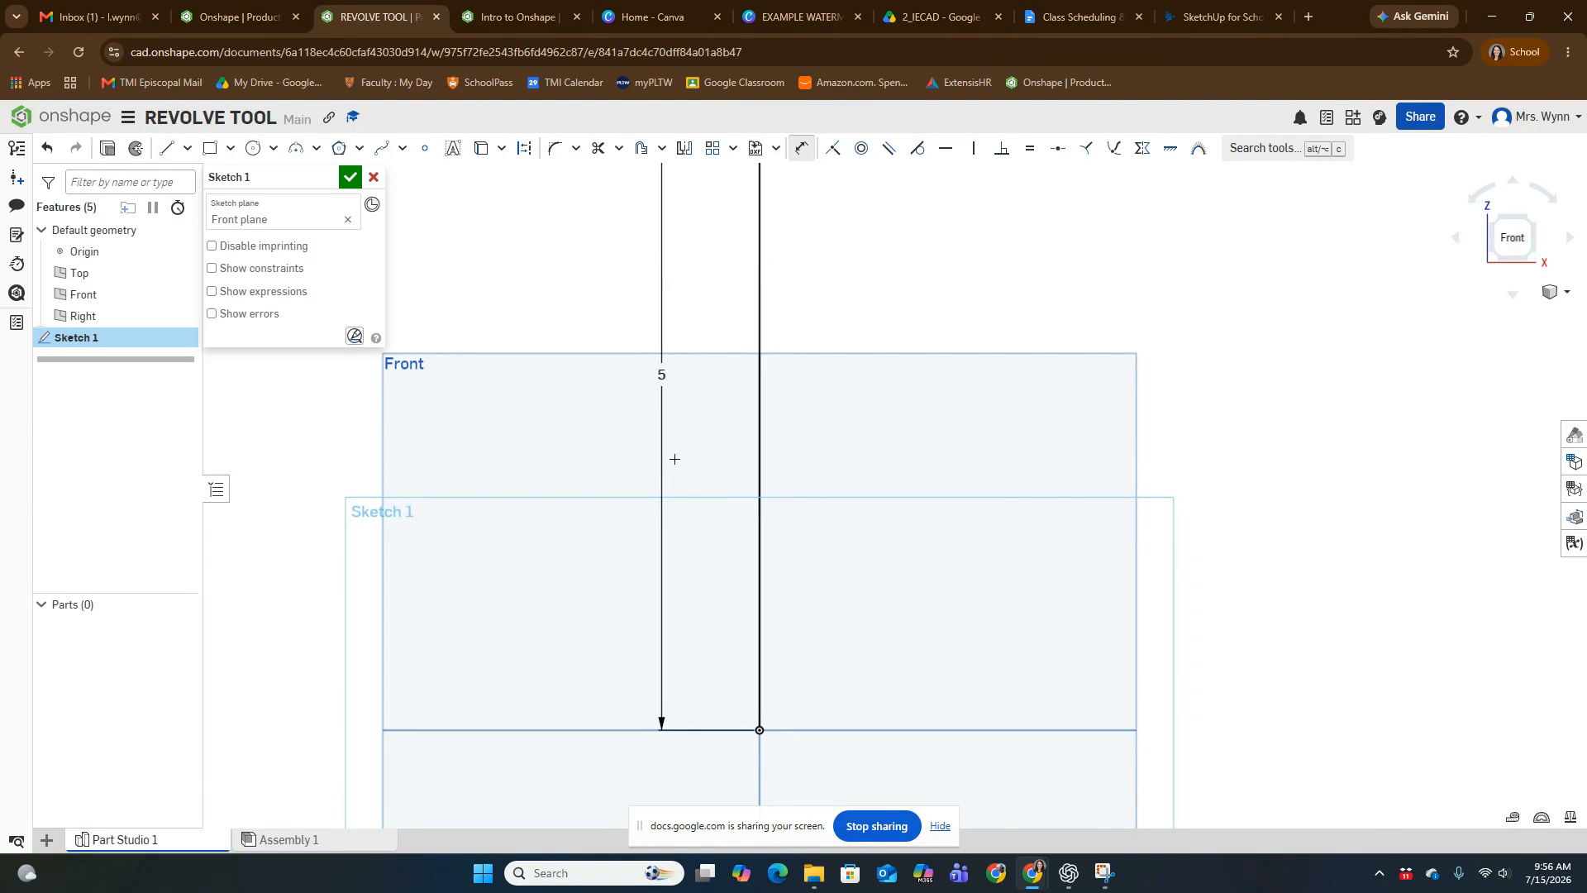
pyautogui.scroll(-3, 675, 459)
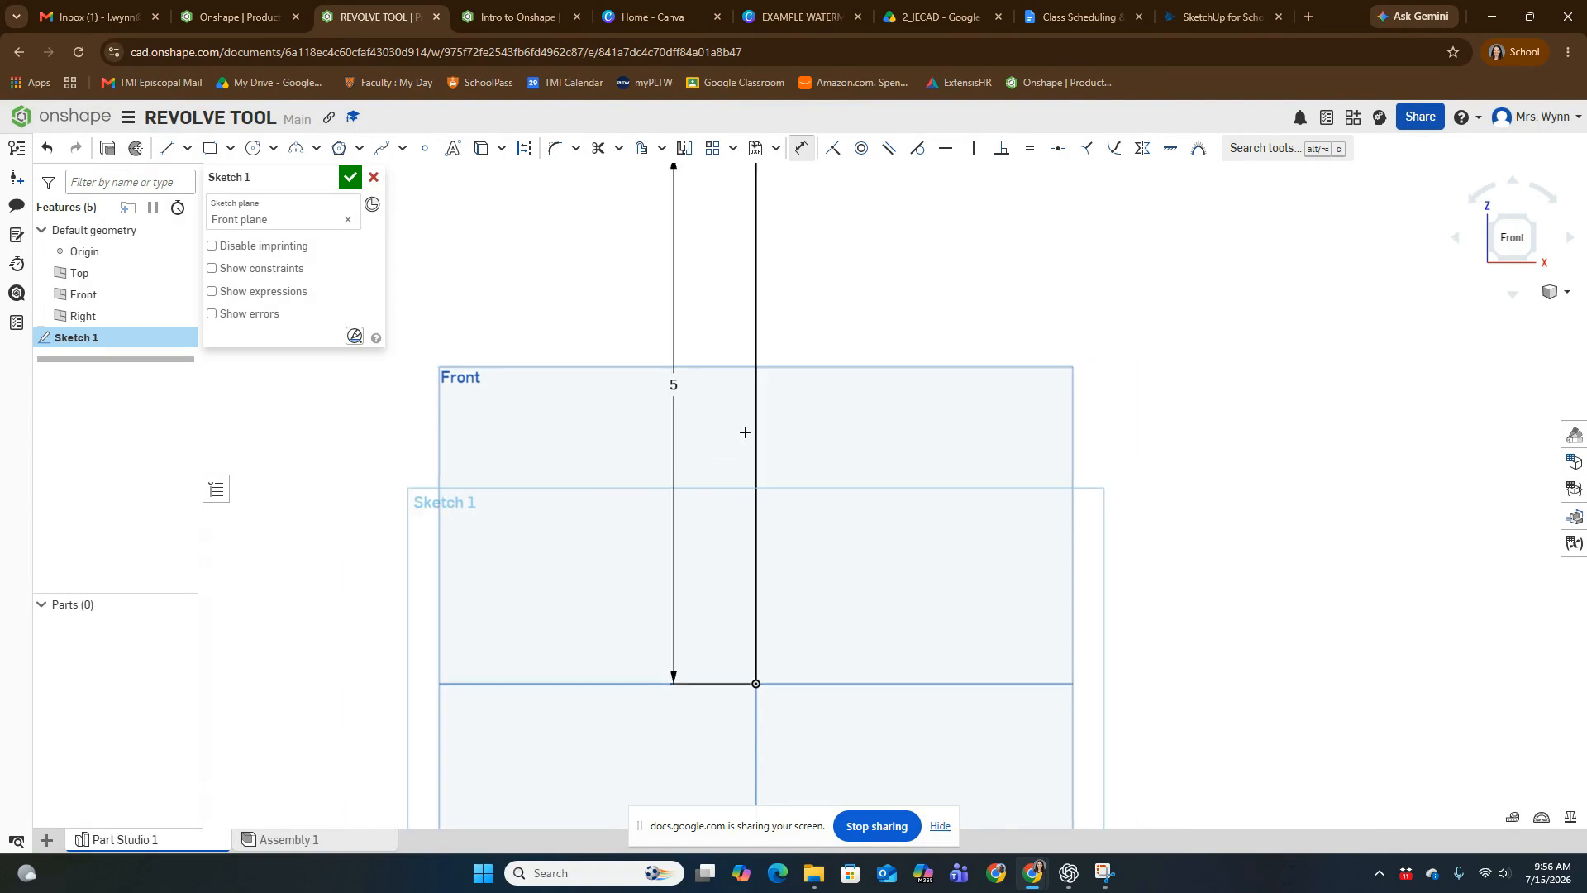
pyautogui.click(800, 154)
pyautogui.press('Escape')
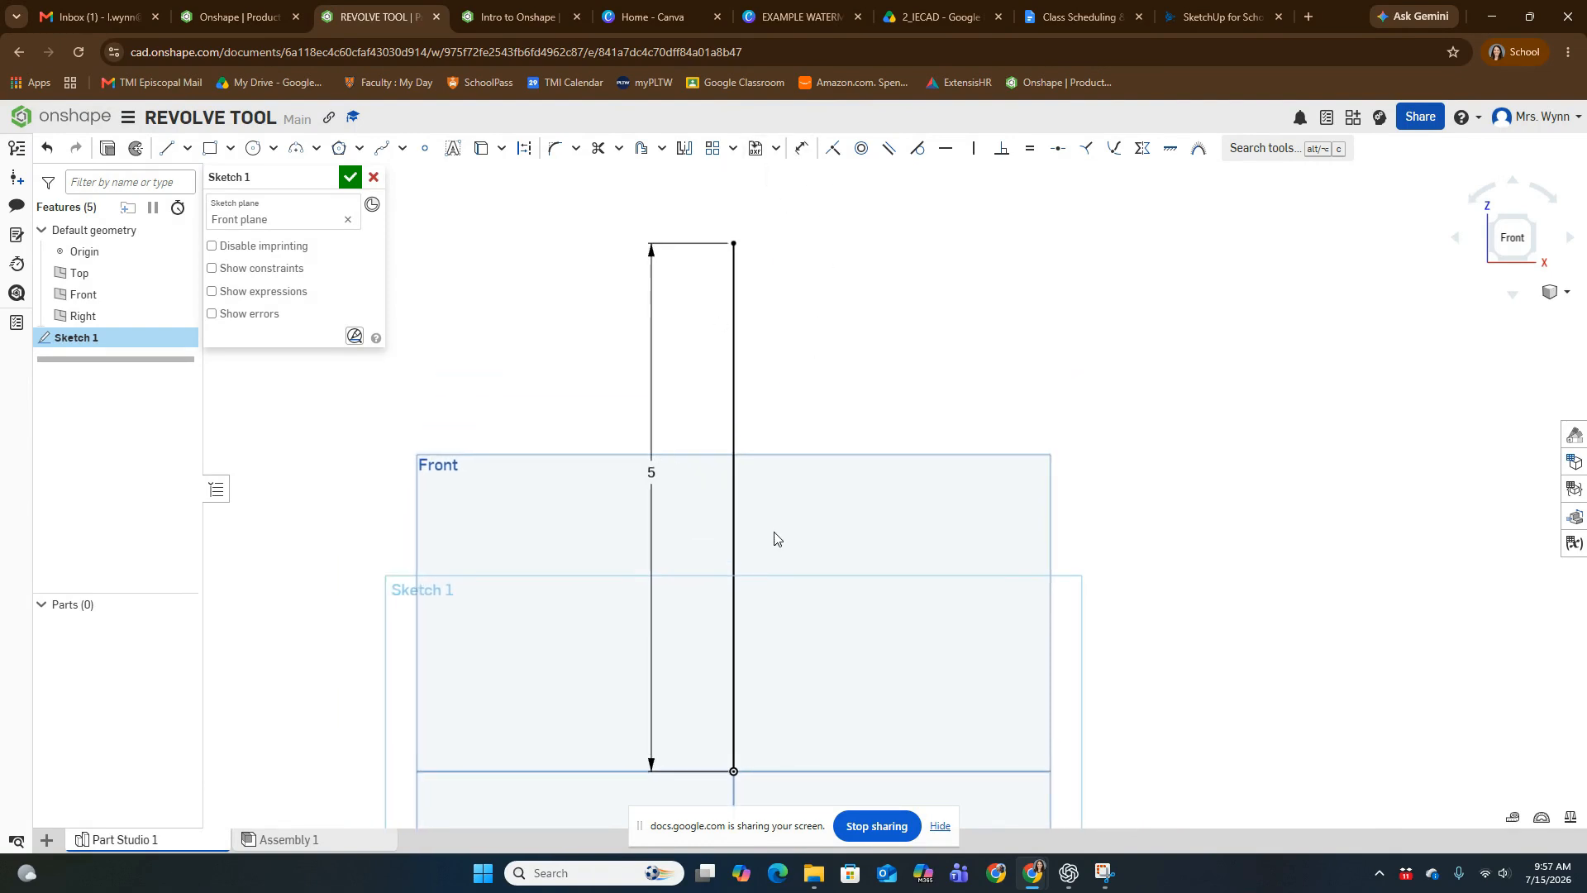
# - Using the vase picture as reference, start a spline at the vertical line's upper endpoint and shape the rim and its inward curve to the neck
pyautogui.click(1104, 873)
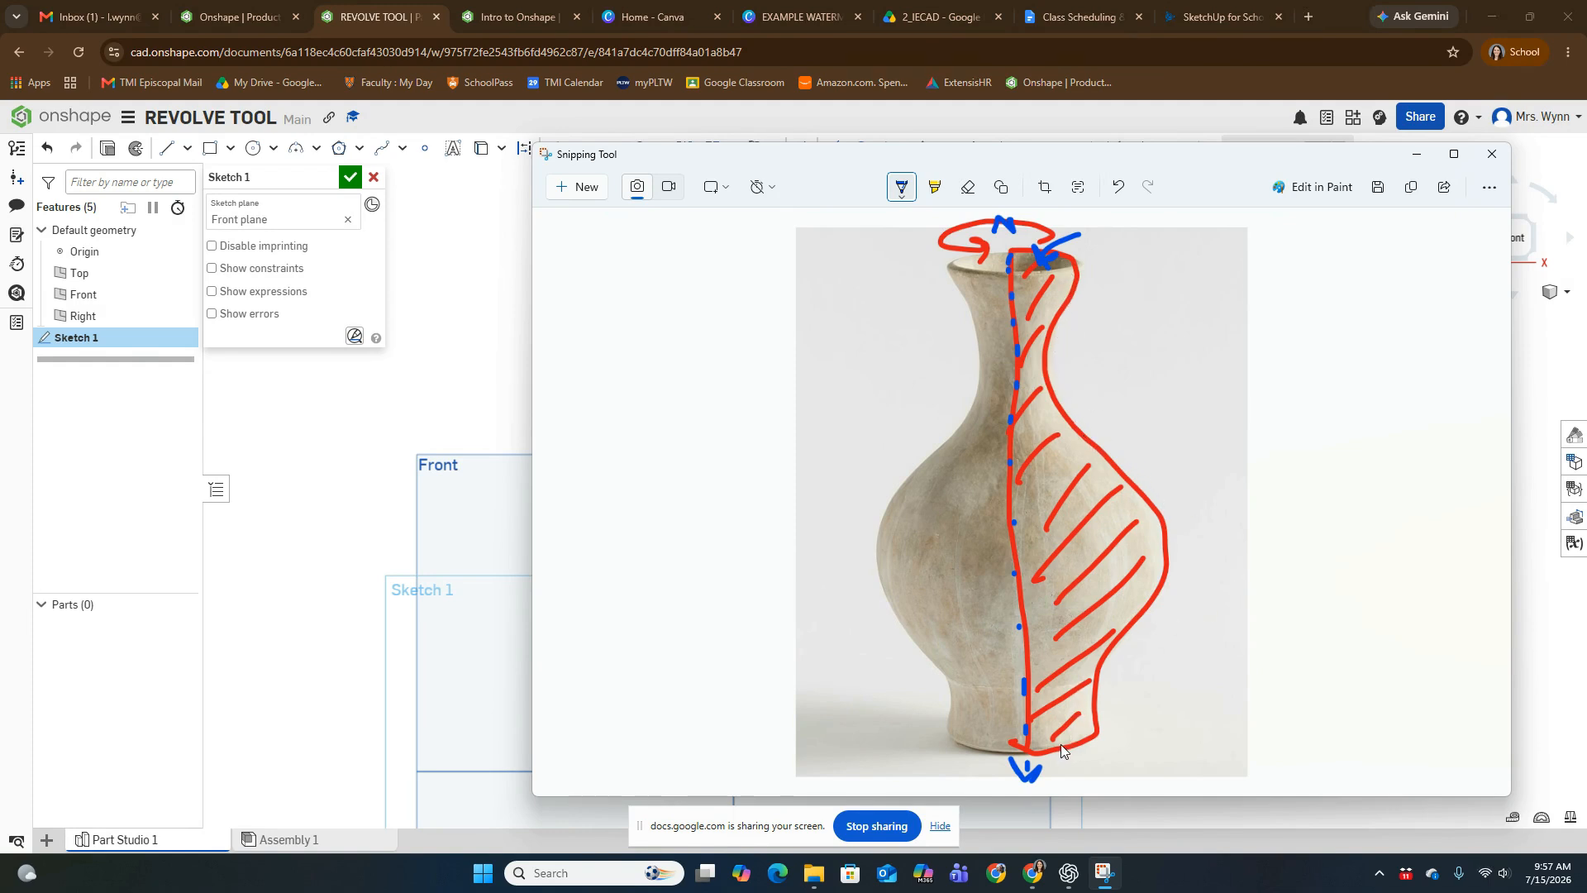
pyautogui.click(1418, 154)
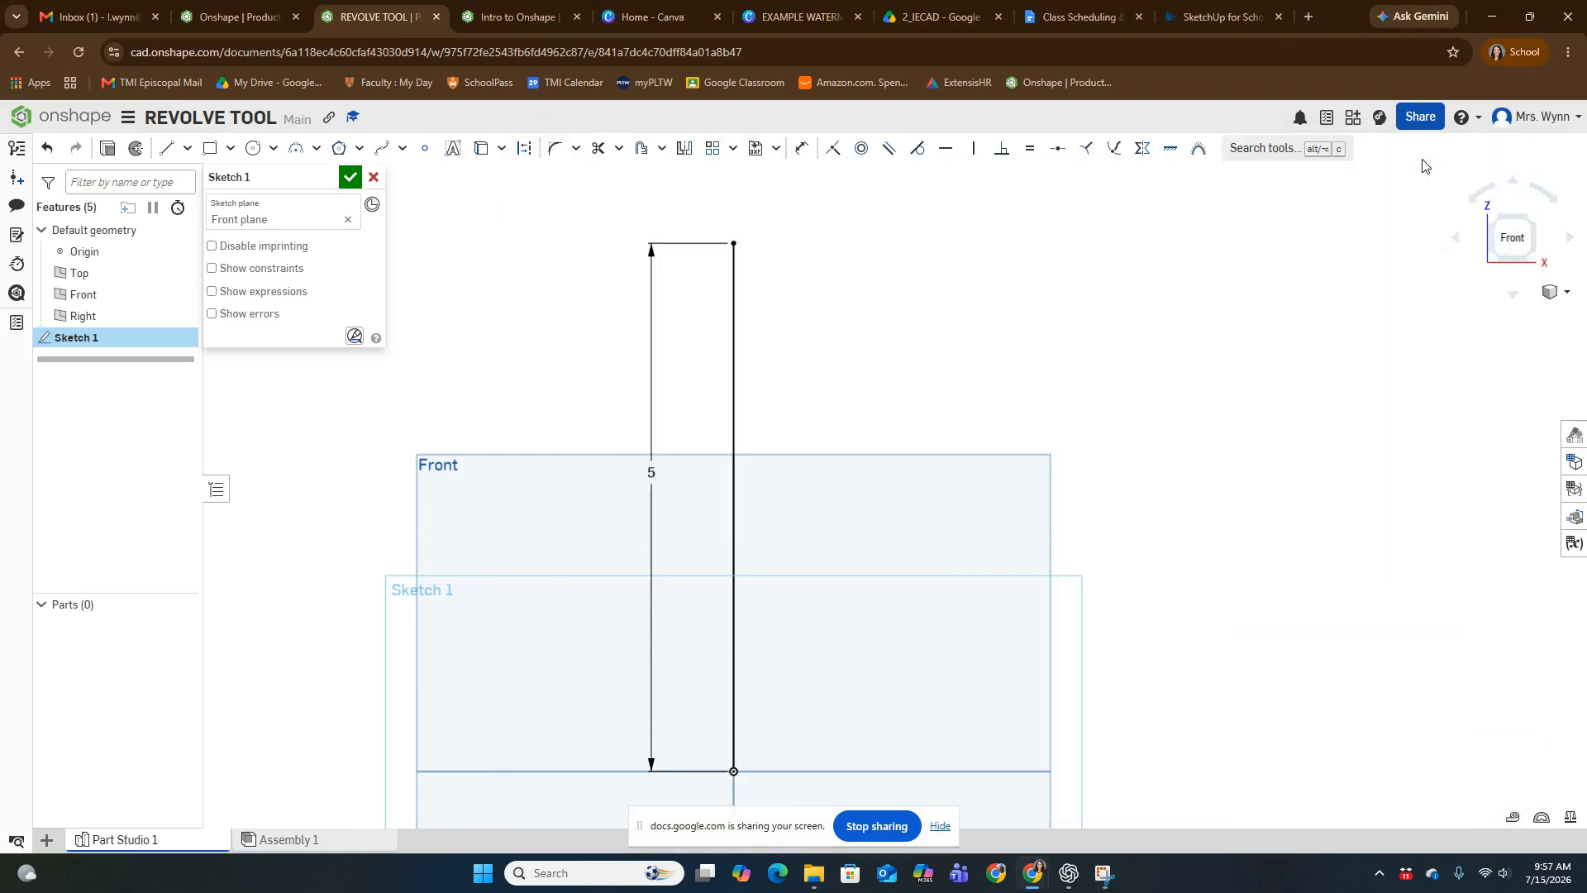
pyautogui.moveTo(634, 479); pyautogui.dragTo(649, 457, button='middle')
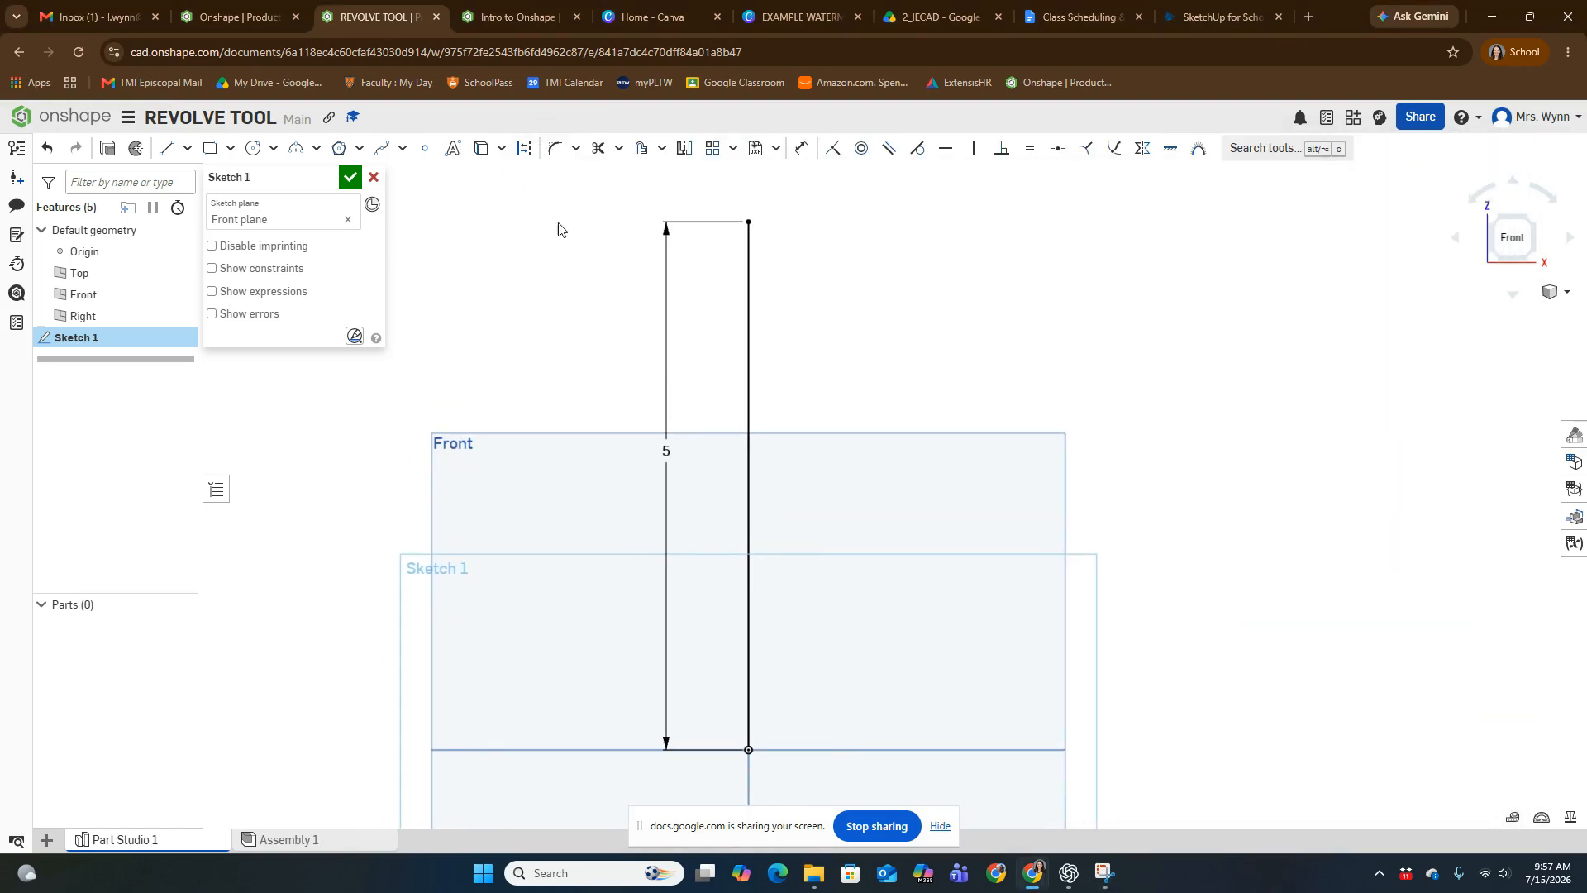
pyautogui.click(379, 152)
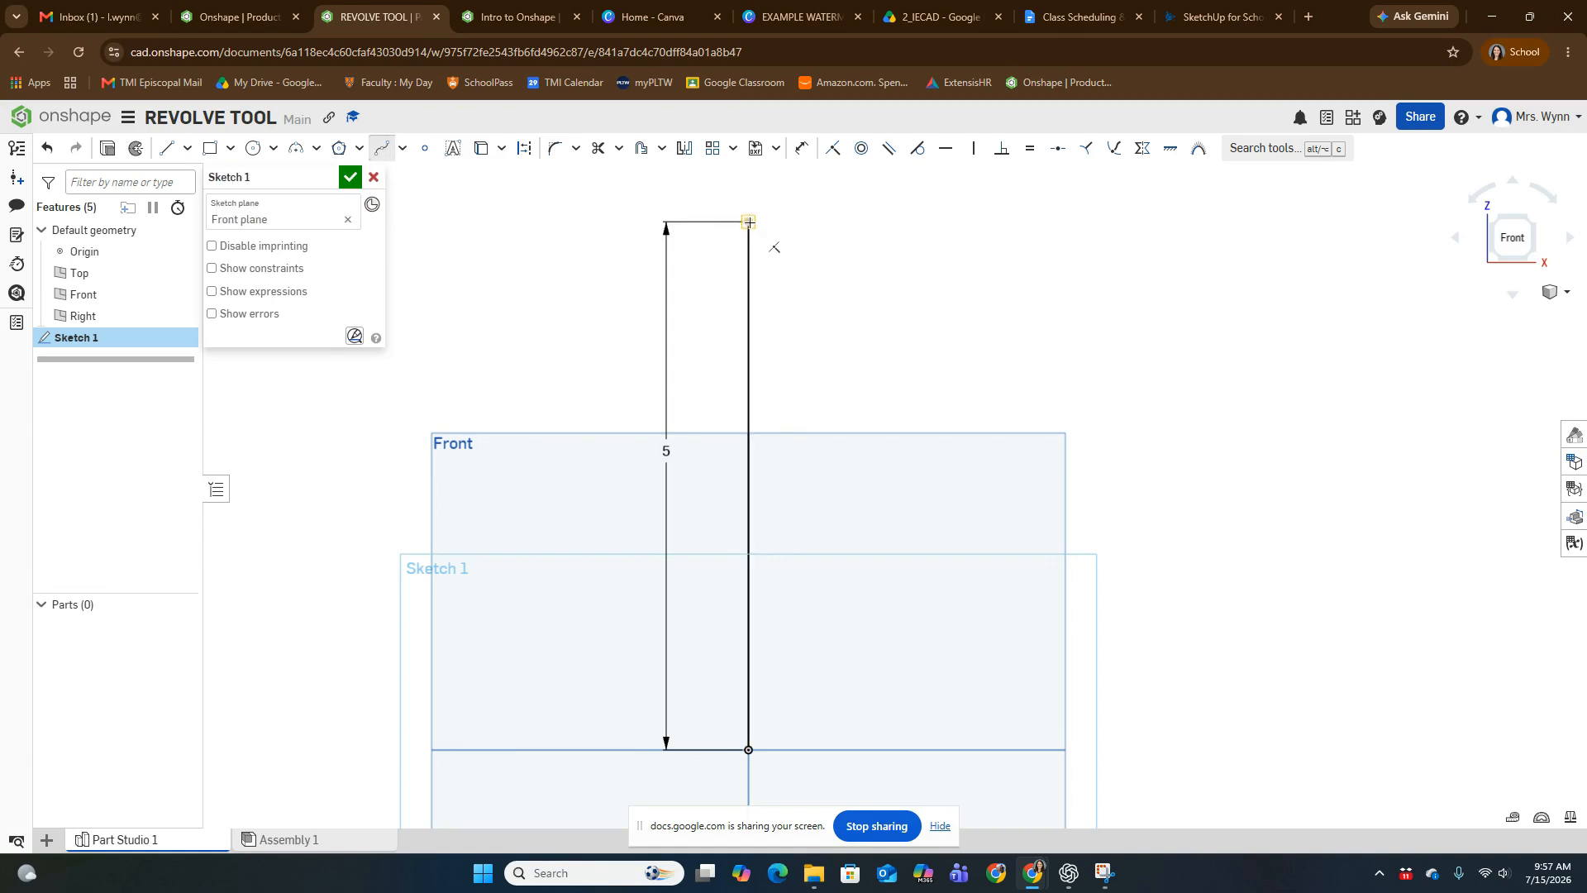
pyautogui.click(748, 223)
pyautogui.doubleClick(944, 423)
pyautogui.click(1104, 873)
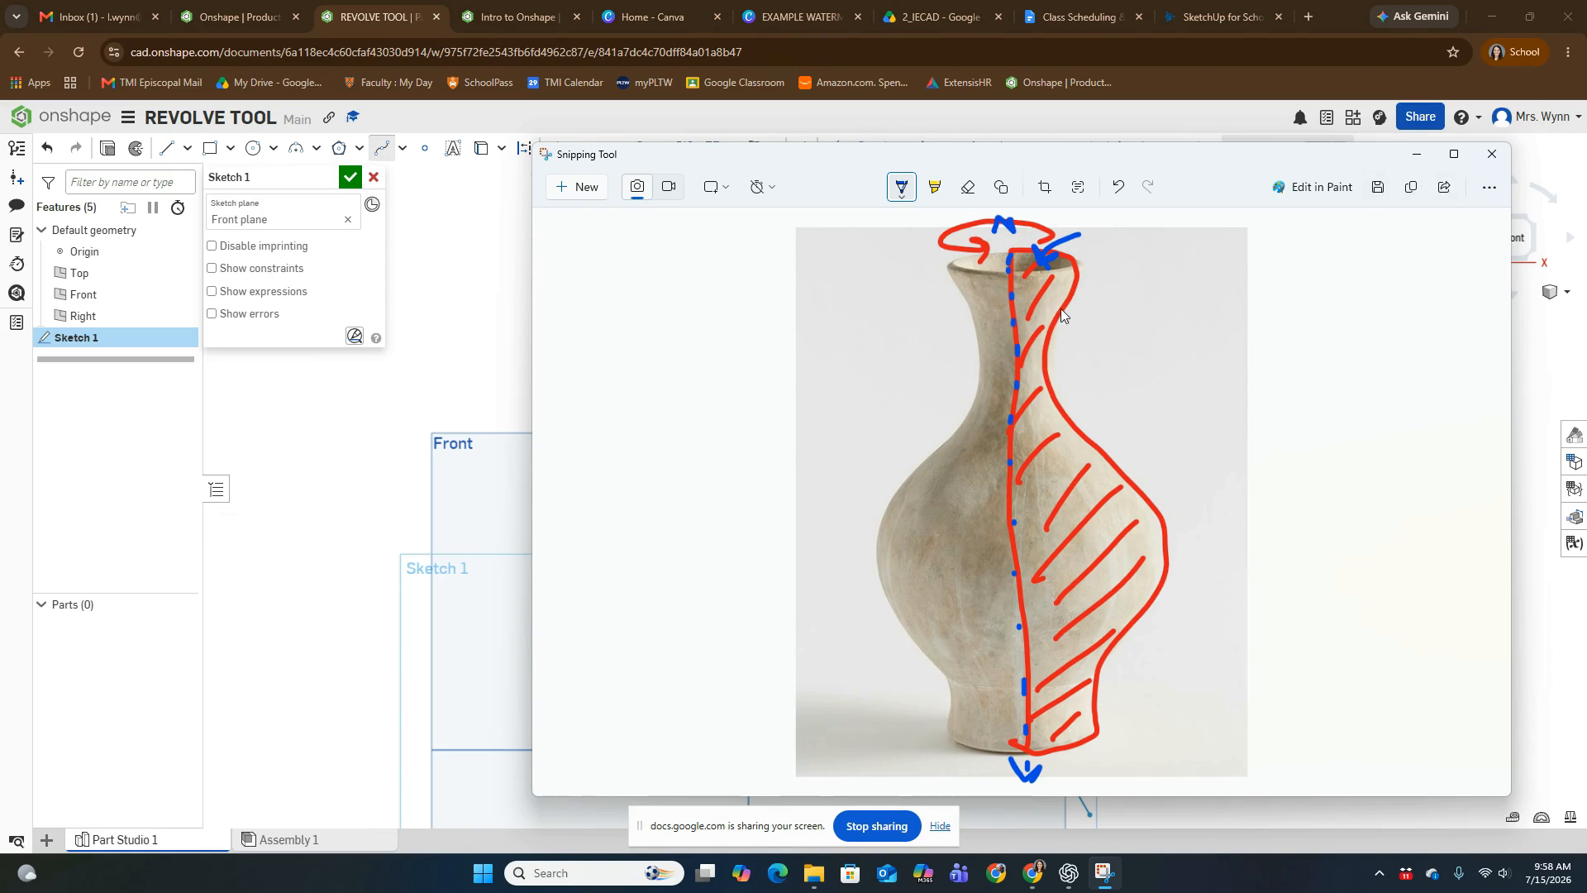
pyautogui.click(1417, 155)
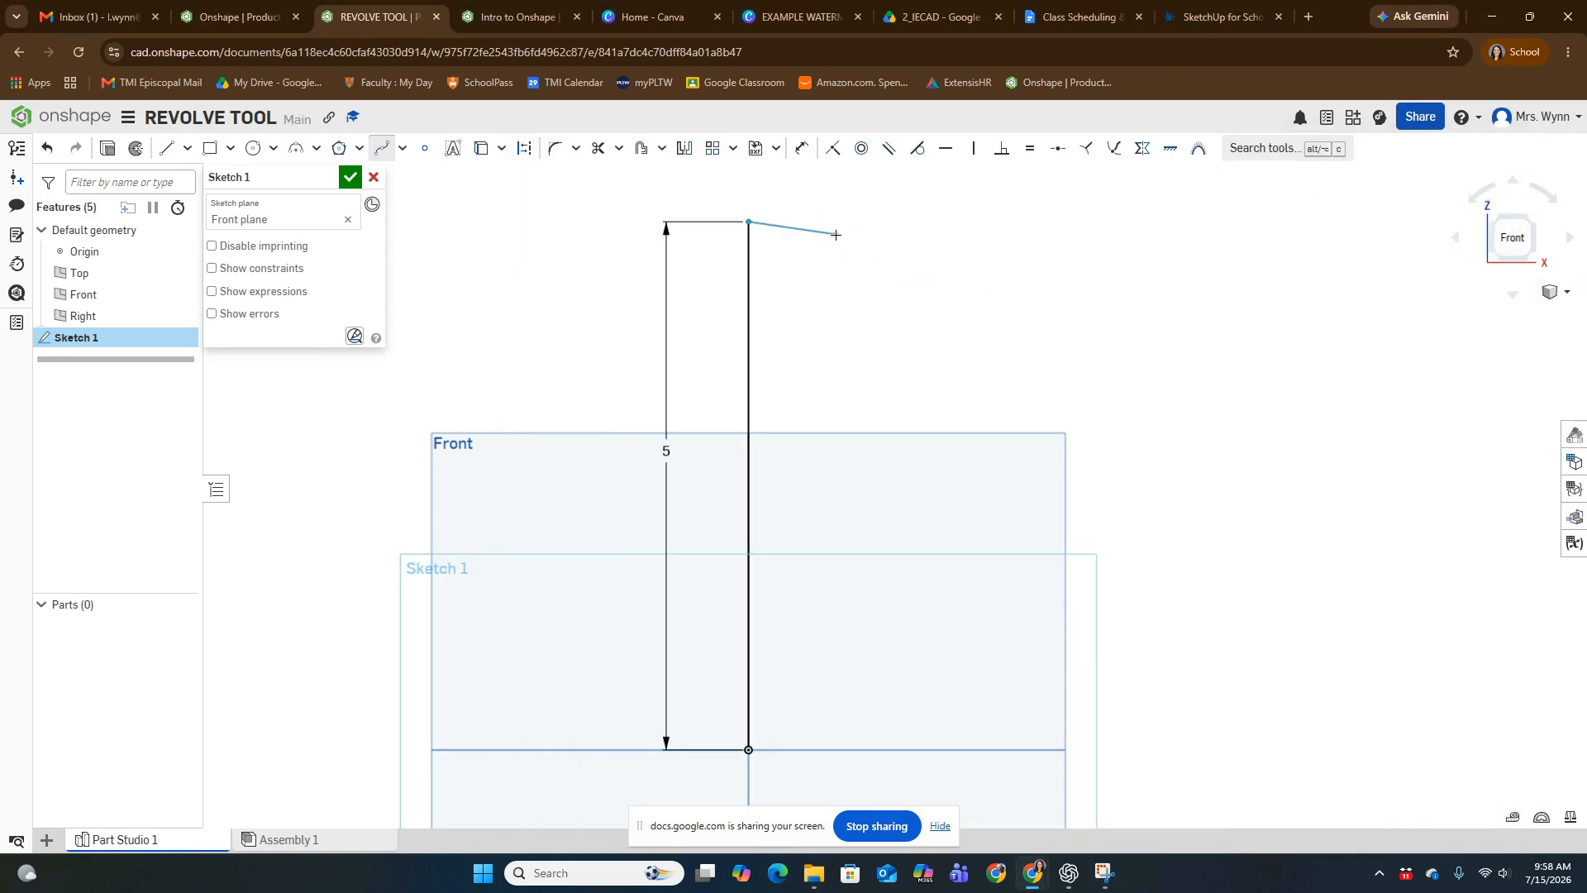
pyautogui.click(791, 223)
pyautogui.click(822, 237)
pyautogui.click(793, 263)
# - Using the vase picture as reference, continue the spline from the neck around the belly, end it at the origin and leave the Spline tool
pyautogui.click(1104, 874)
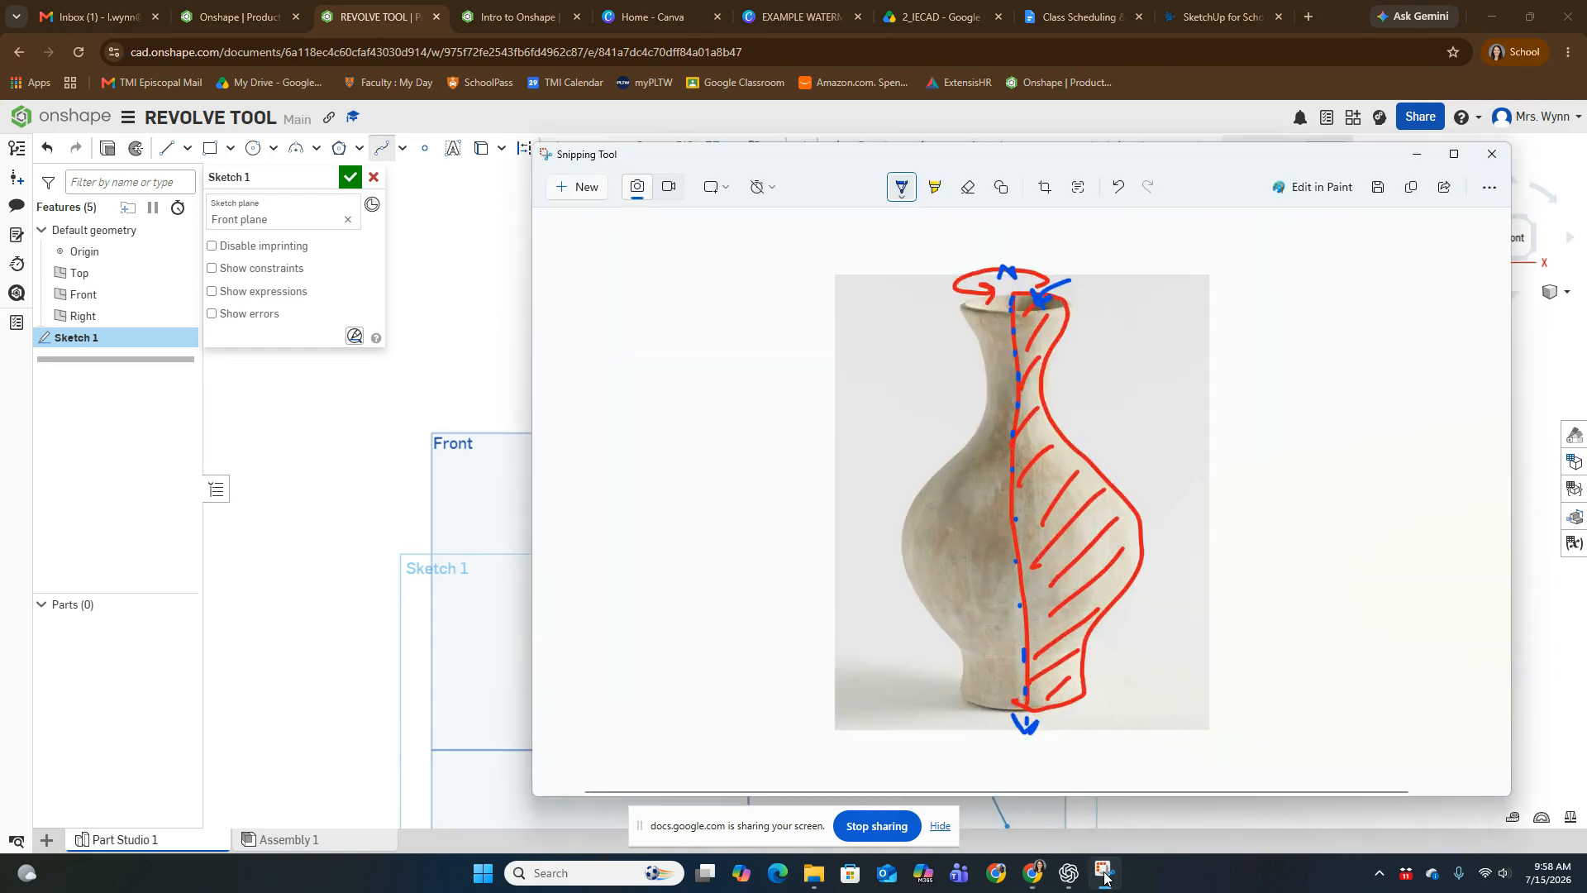
pyautogui.click(1104, 875)
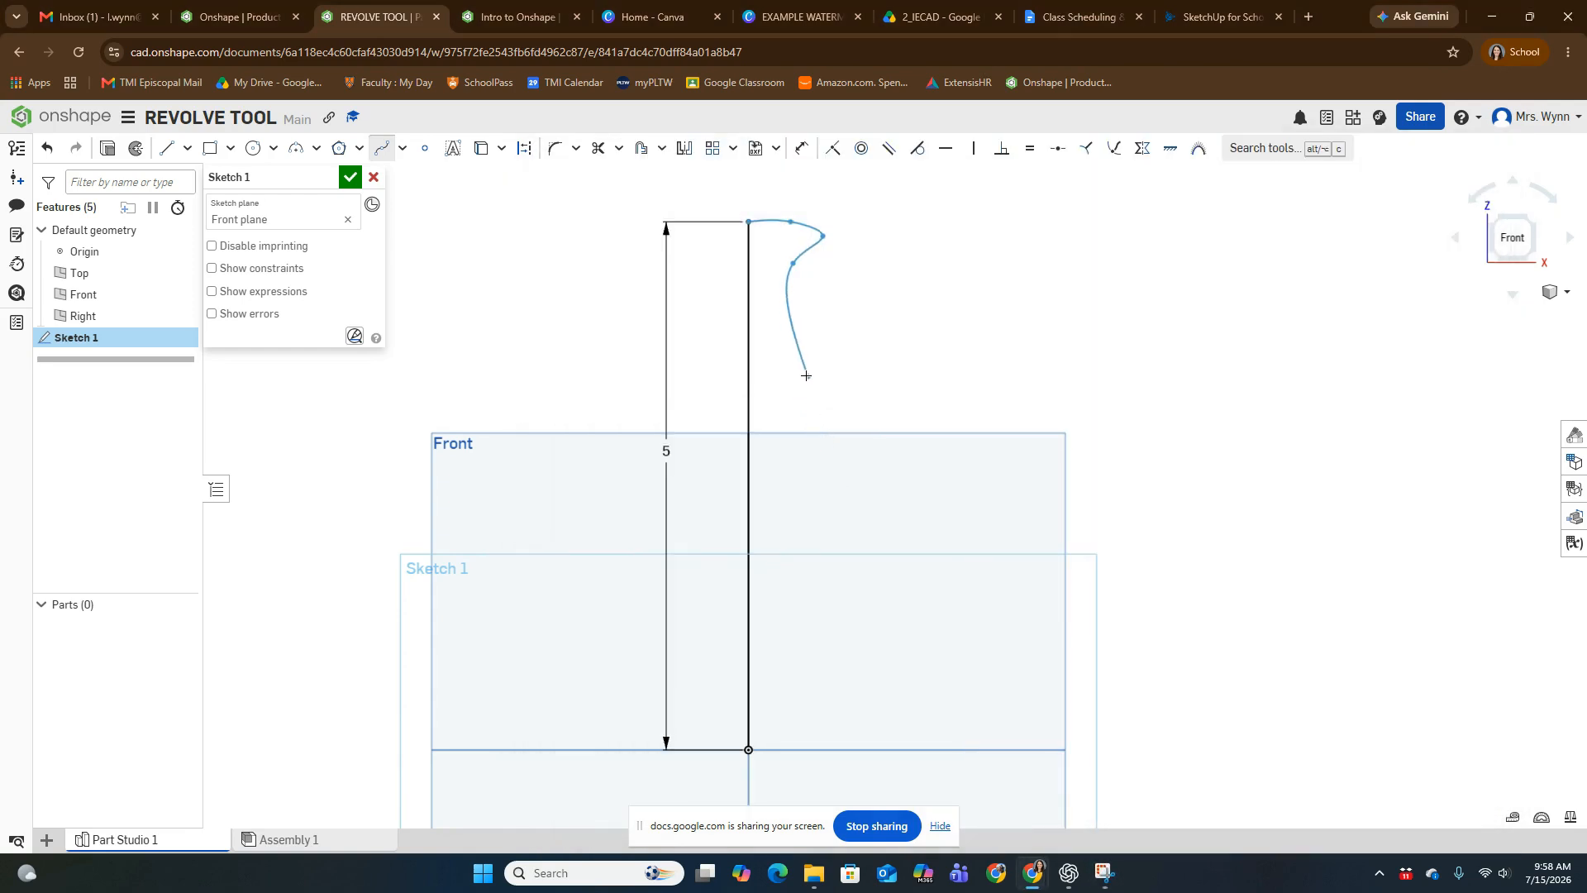
pyautogui.click(797, 332)
pyautogui.click(926, 468)
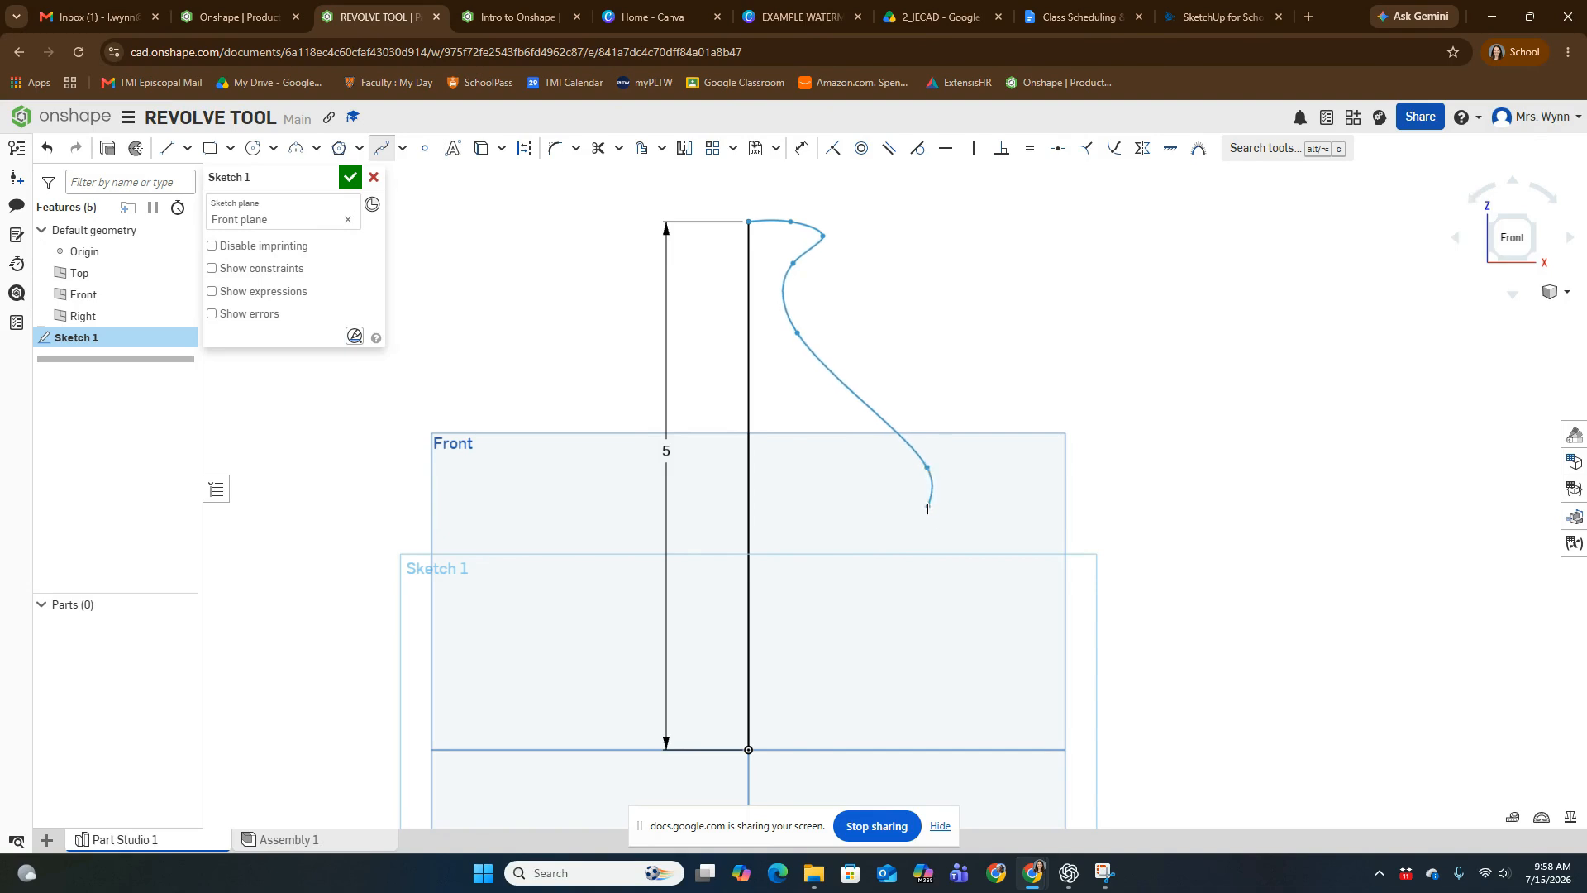
pyautogui.click(899, 664)
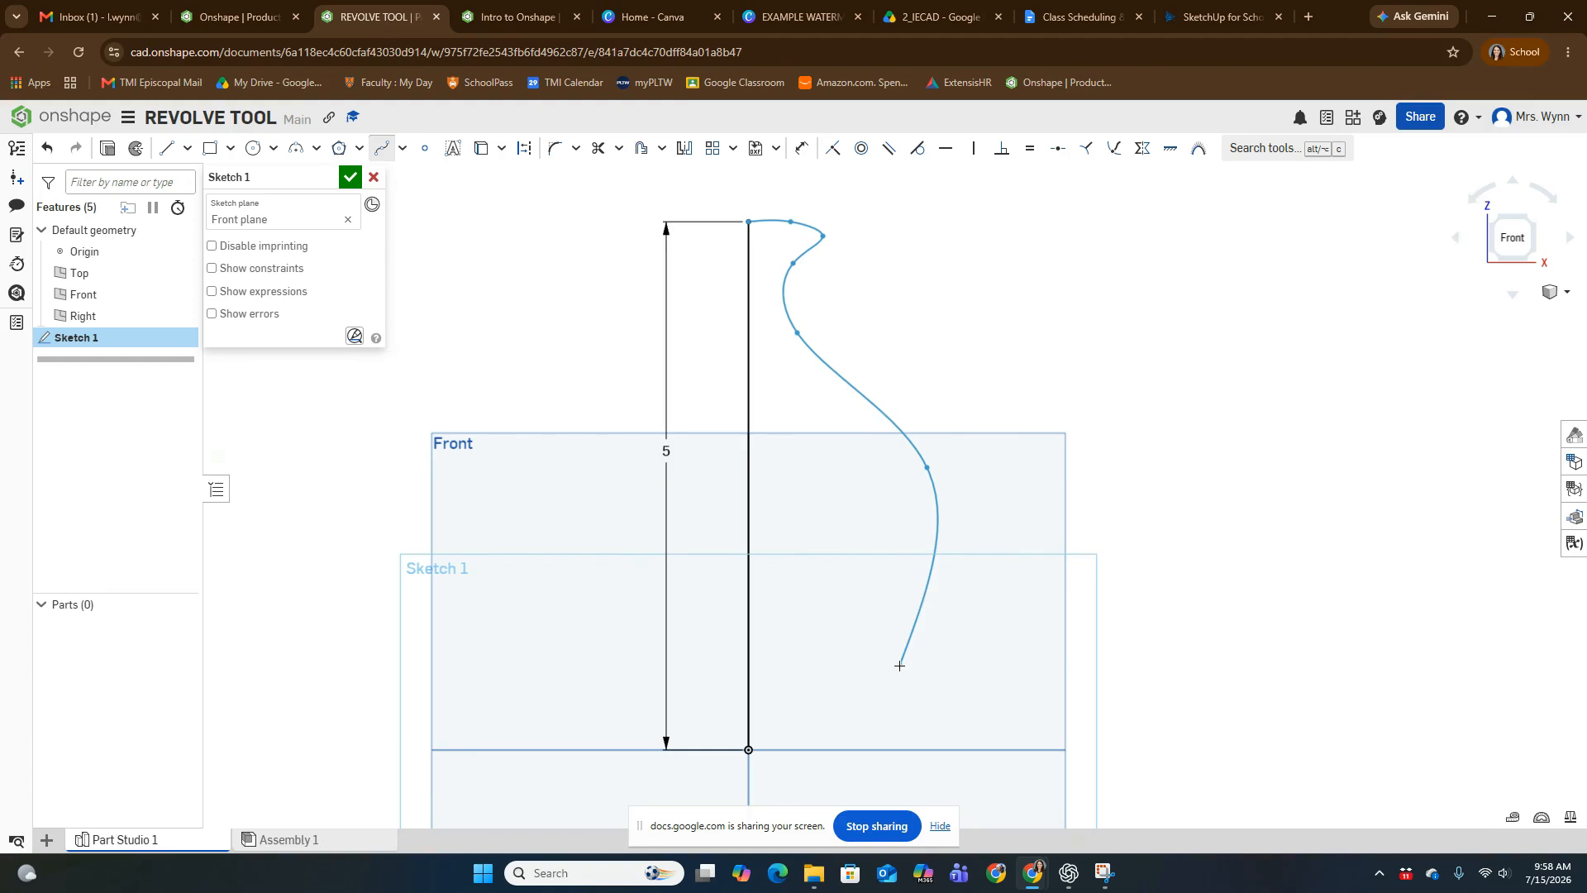
pyautogui.click(808, 739)
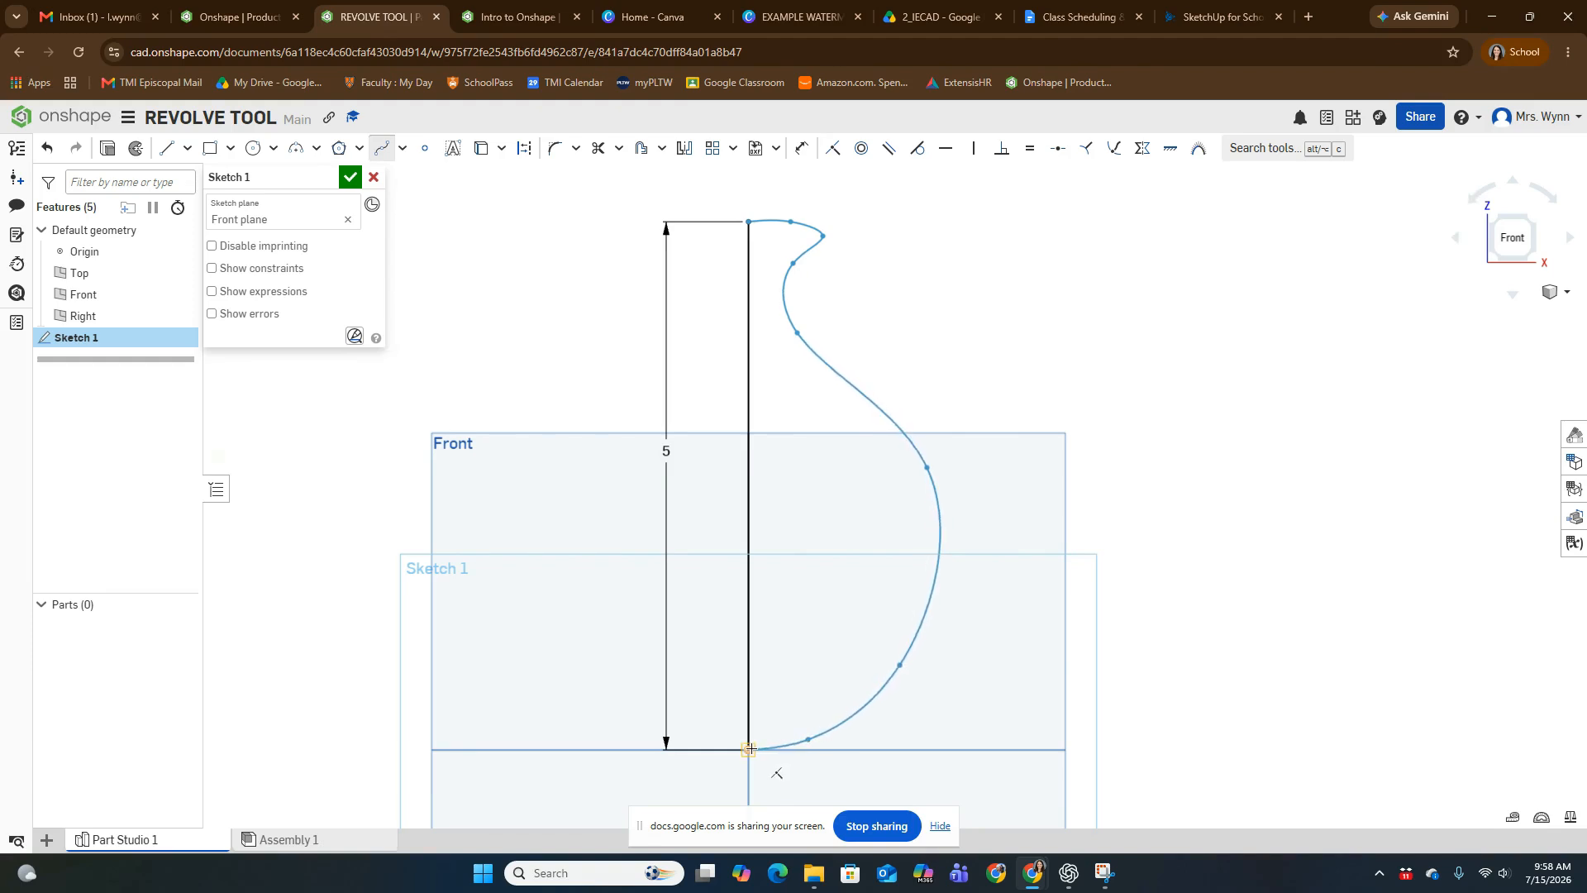
pyautogui.click(749, 749)
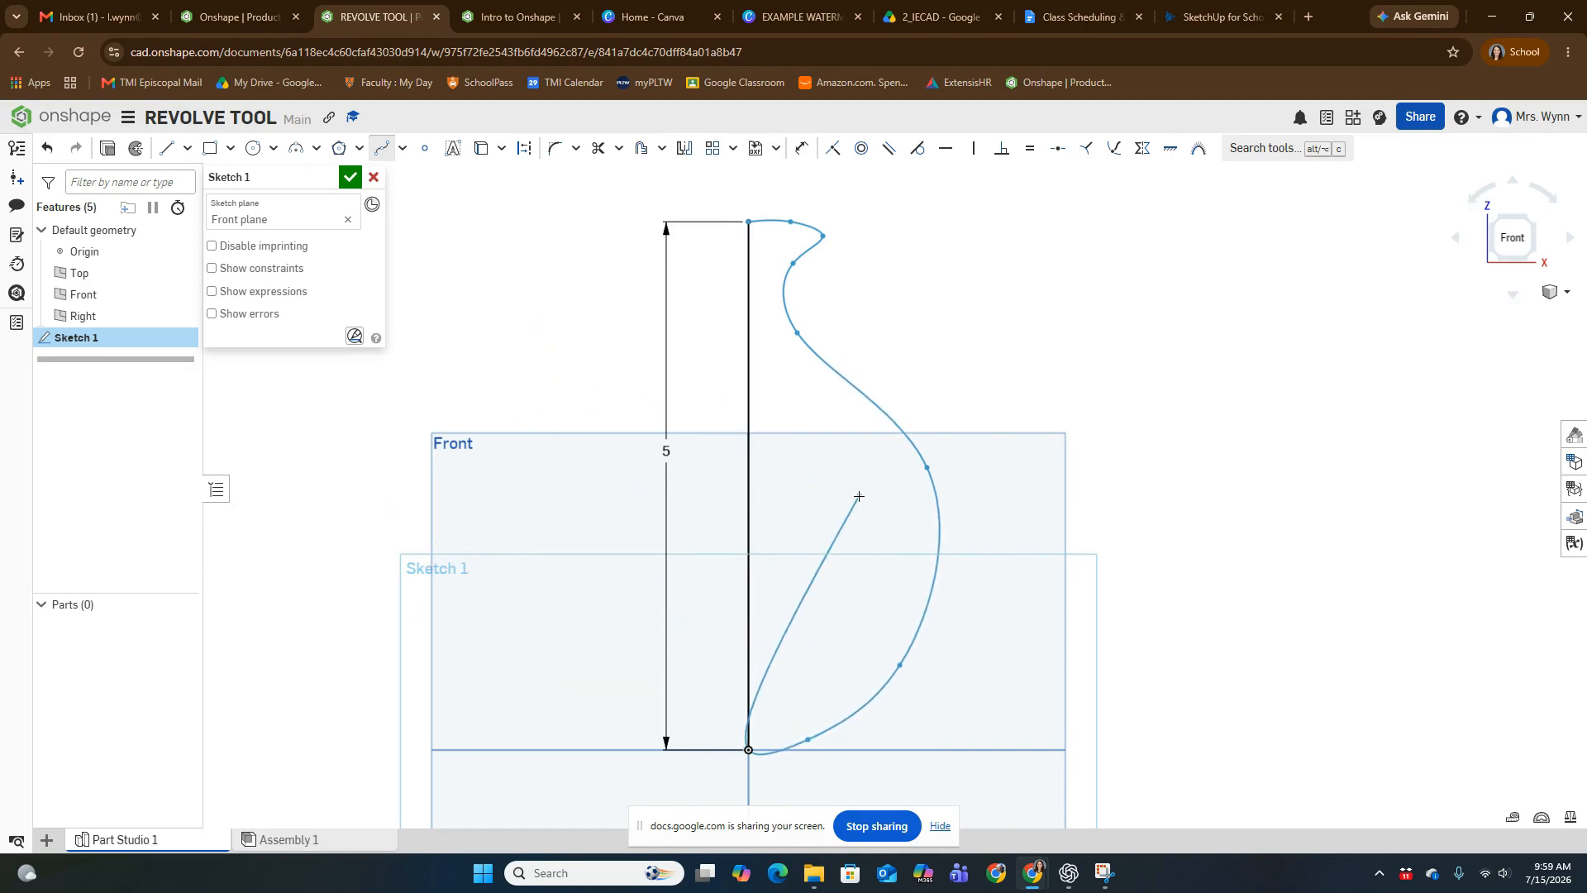
pyautogui.press('Escape')
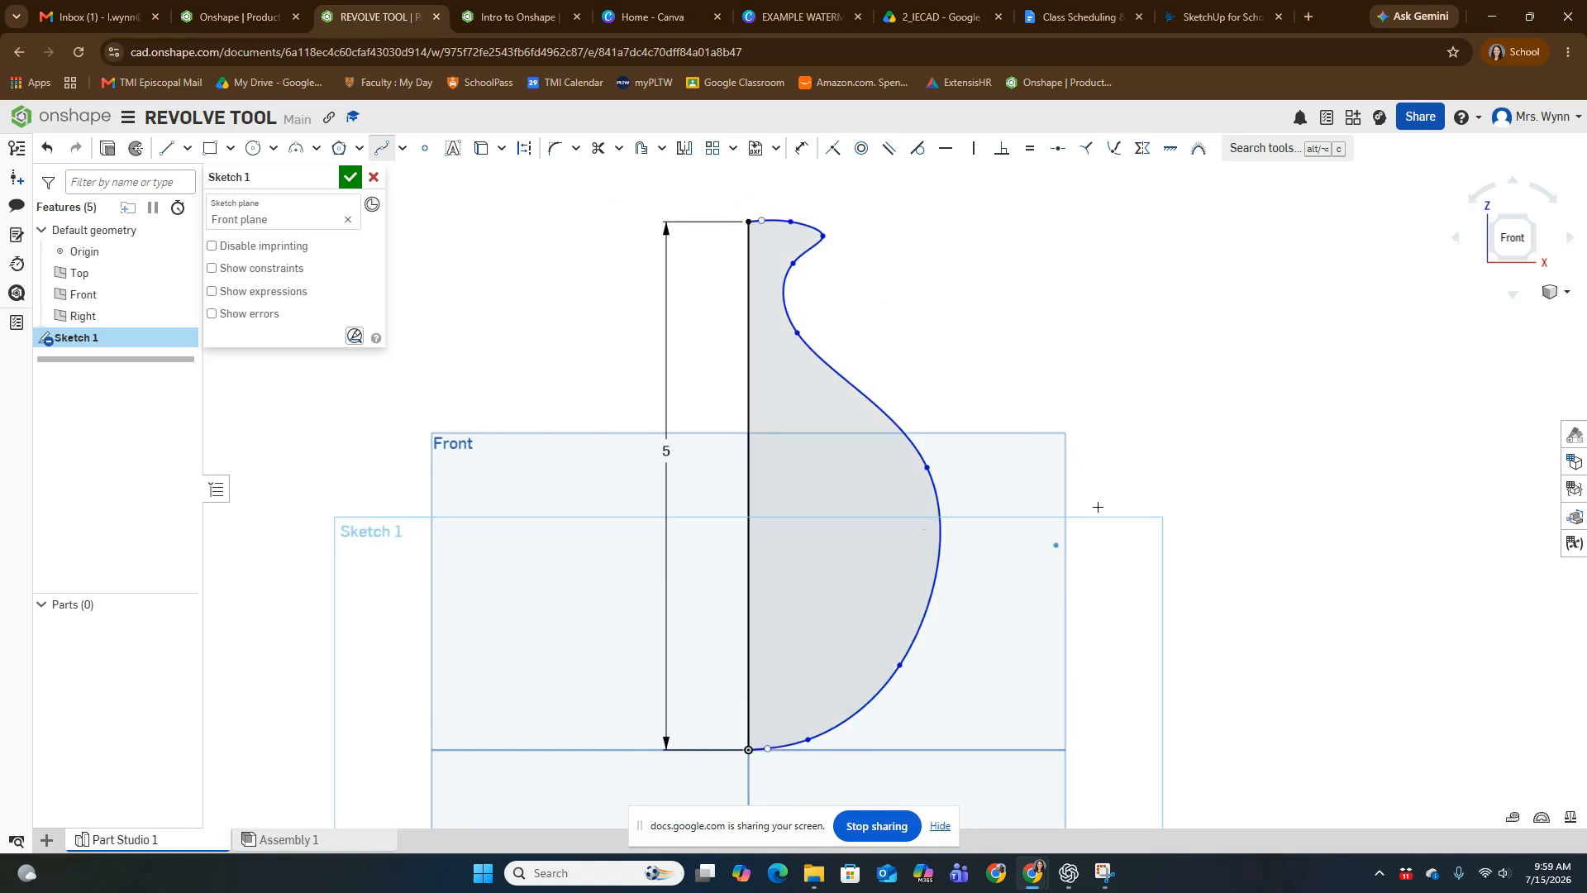
pyautogui.press('Escape')
# - Reshape the profile by moving the neck, shoulder and widest-belly spline points lower and the lower belly point slightly inward
pyautogui.moveTo(1074, 388); pyautogui.dragTo(1077, 404, button='middle')
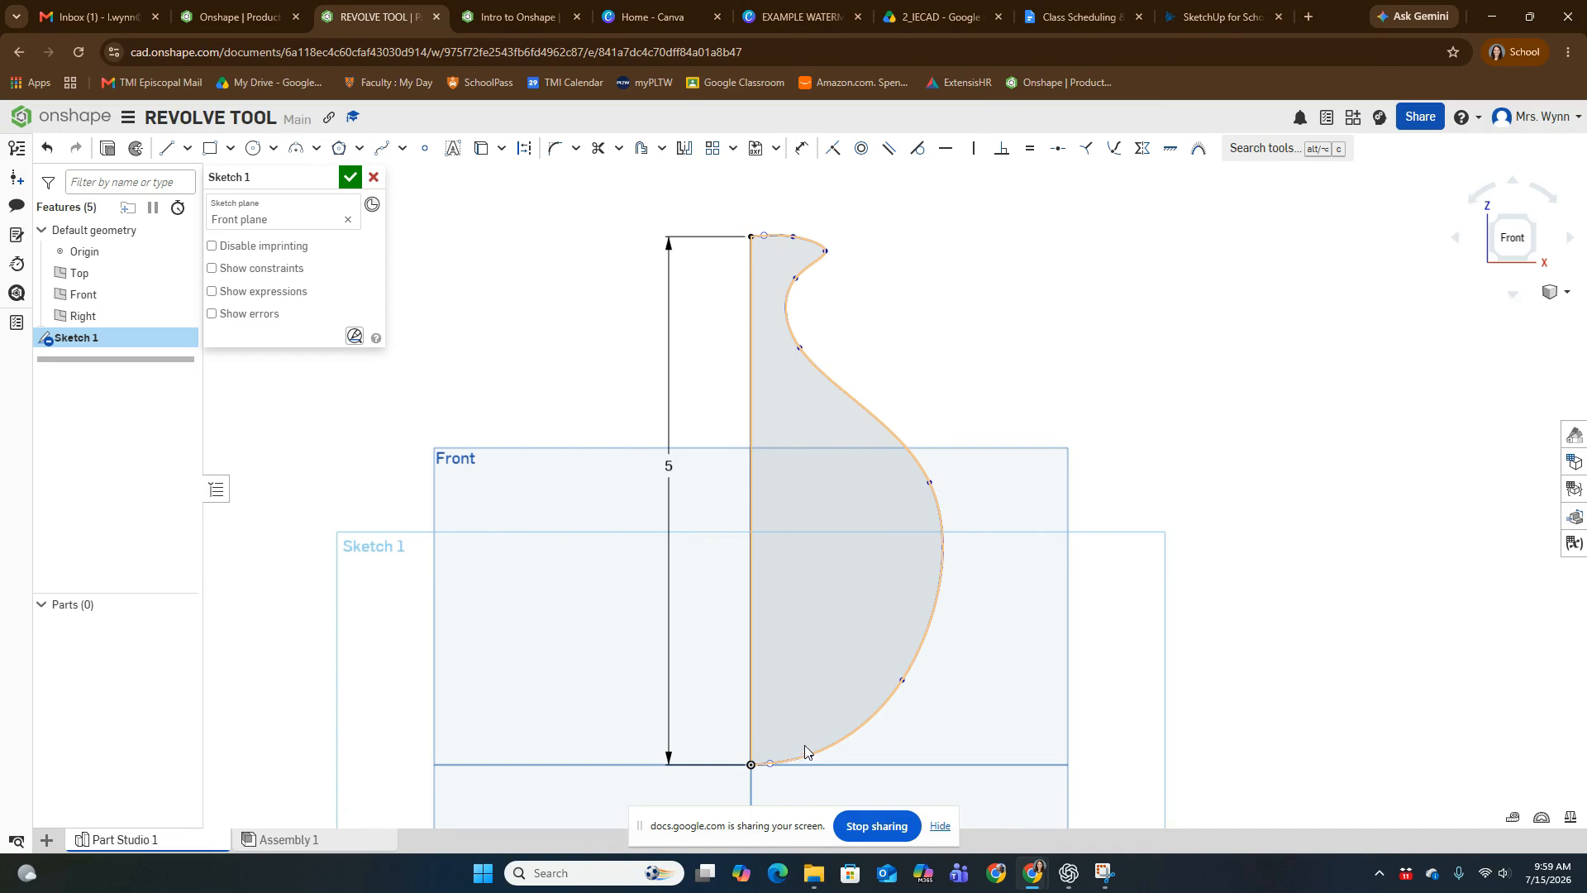
pyautogui.scroll(5, 786, 720)
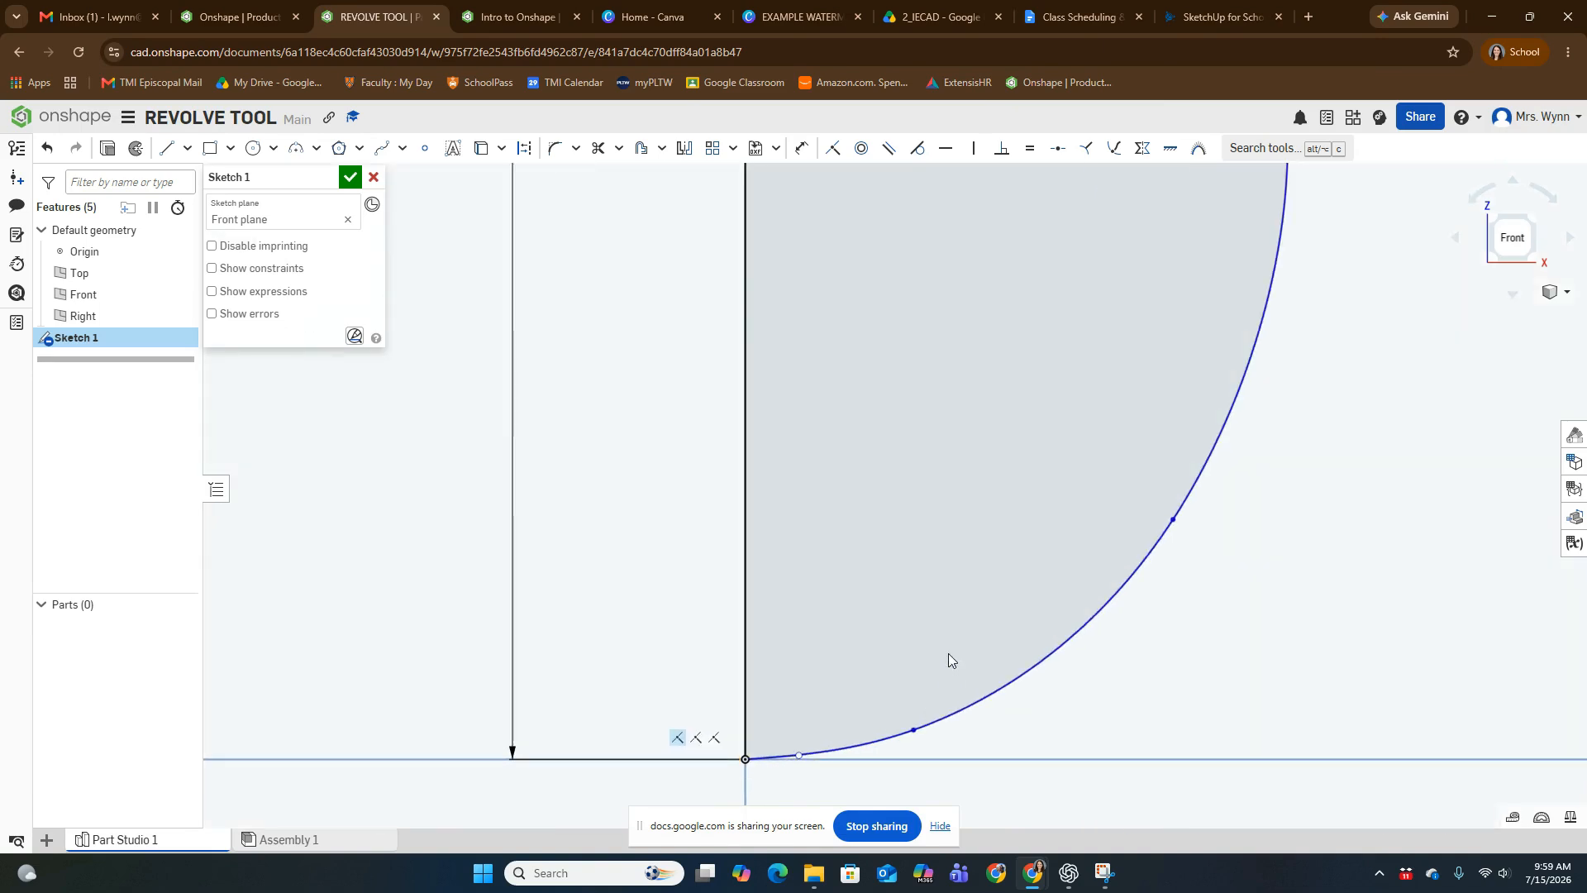
pyautogui.scroll(-3, 949, 653)
pyautogui.scroll(-5, 885, 576)
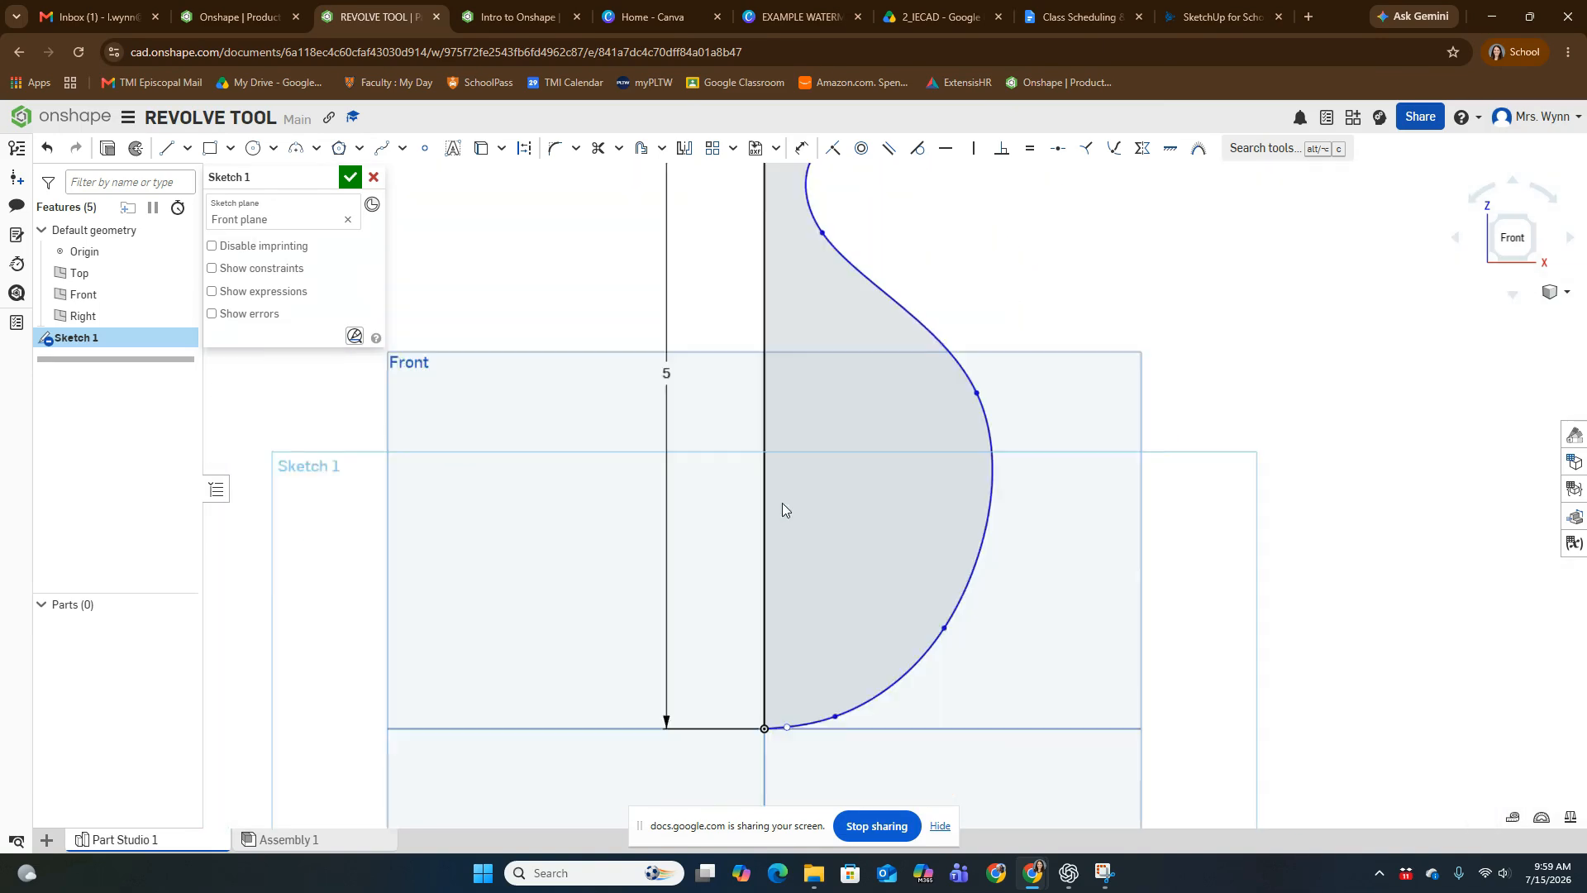
pyautogui.moveTo(779, 539); pyautogui.dragTo(815, 573, button='middle')
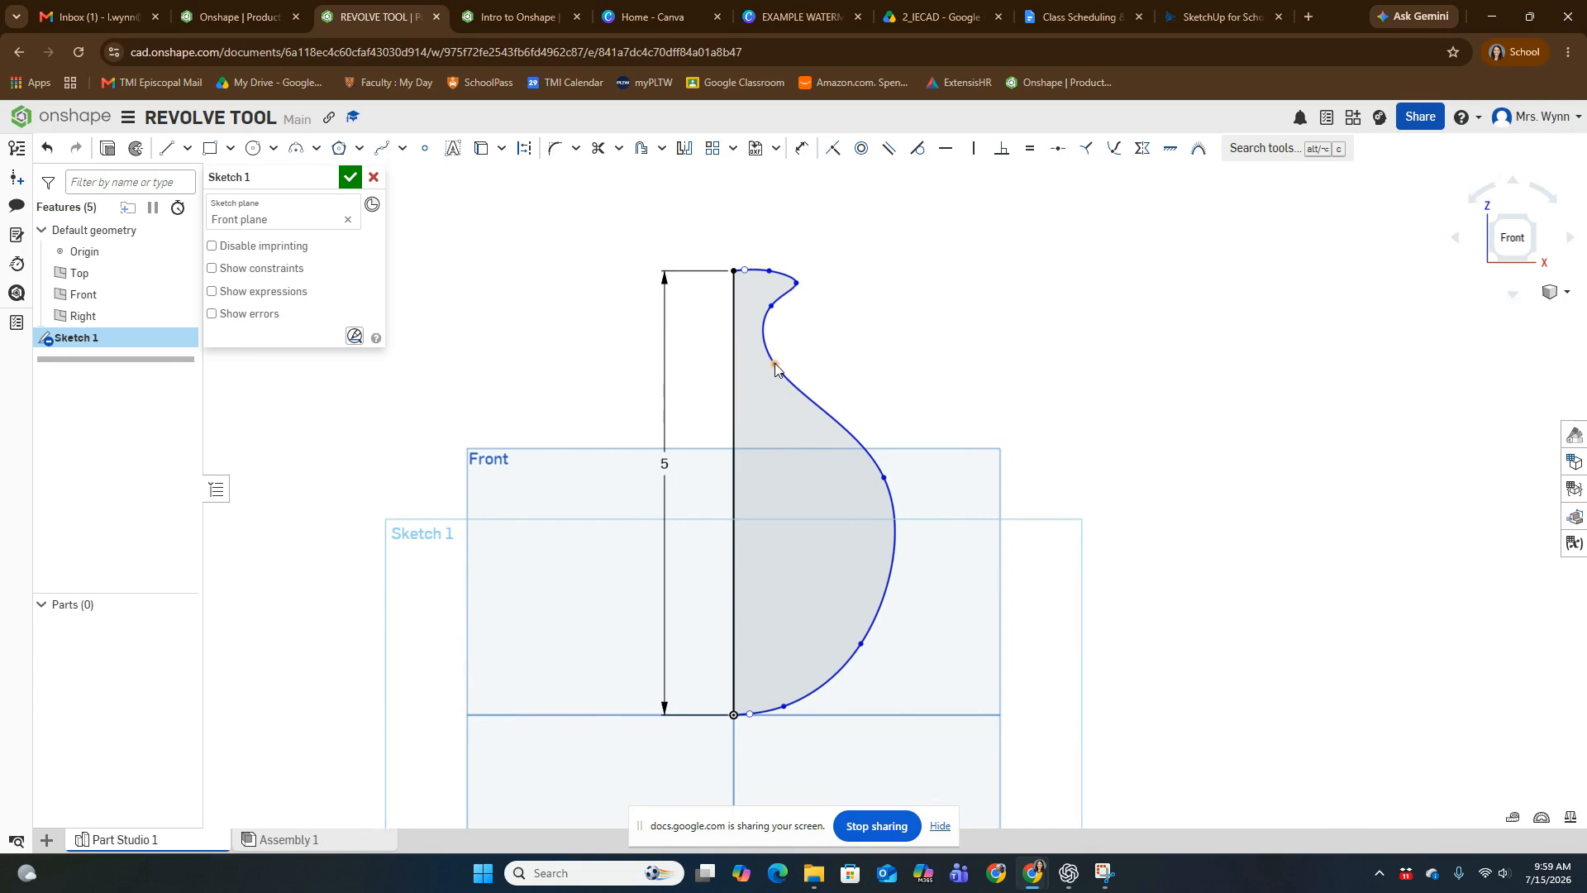
pyautogui.moveTo(775, 364); pyautogui.dragTo(806, 406)
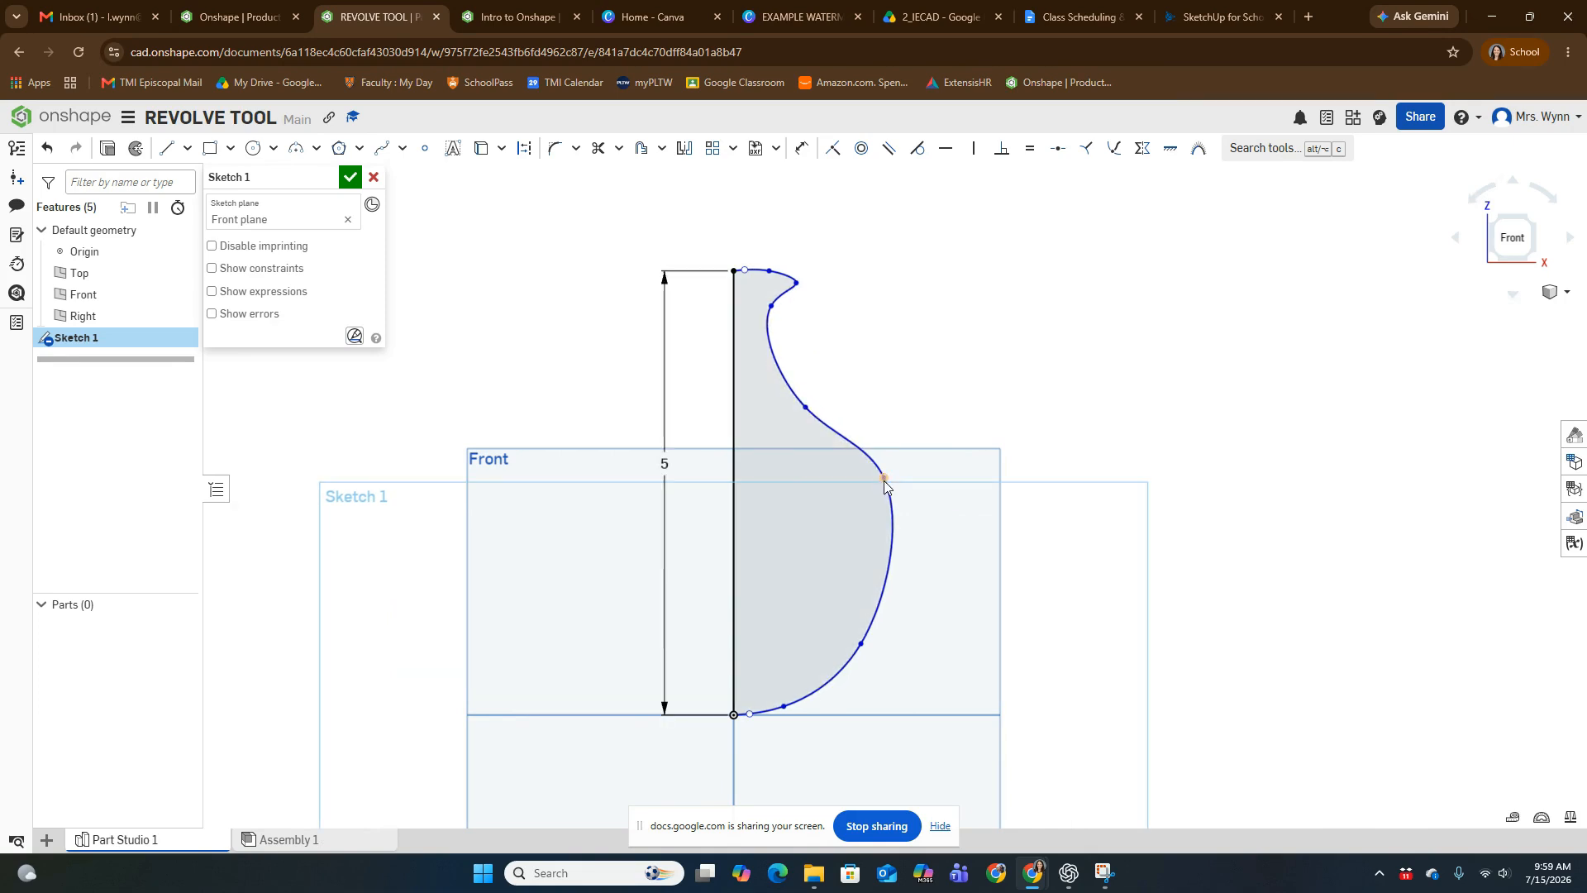
pyautogui.moveTo(884, 479)
pyautogui.mouseDown()
pyautogui.moveTo(886, 542)
pyautogui.moveTo(883, 506)
pyautogui.mouseUp()
pyautogui.moveTo(770, 308); pyautogui.dragTo(769, 325)
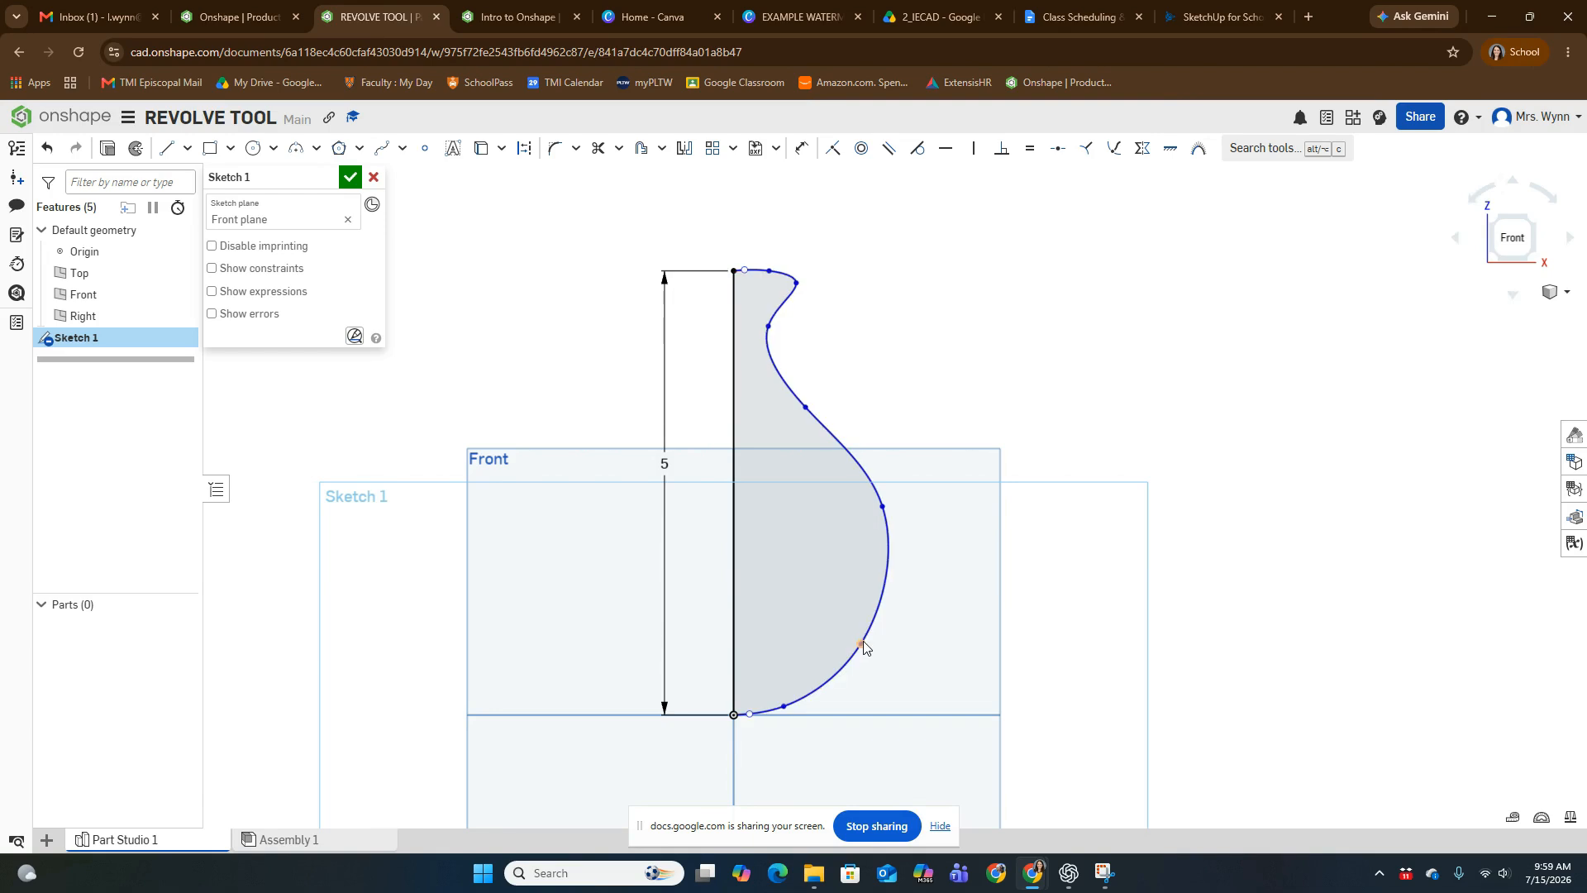
pyautogui.moveTo(862, 644); pyautogui.dragTo(854, 639)
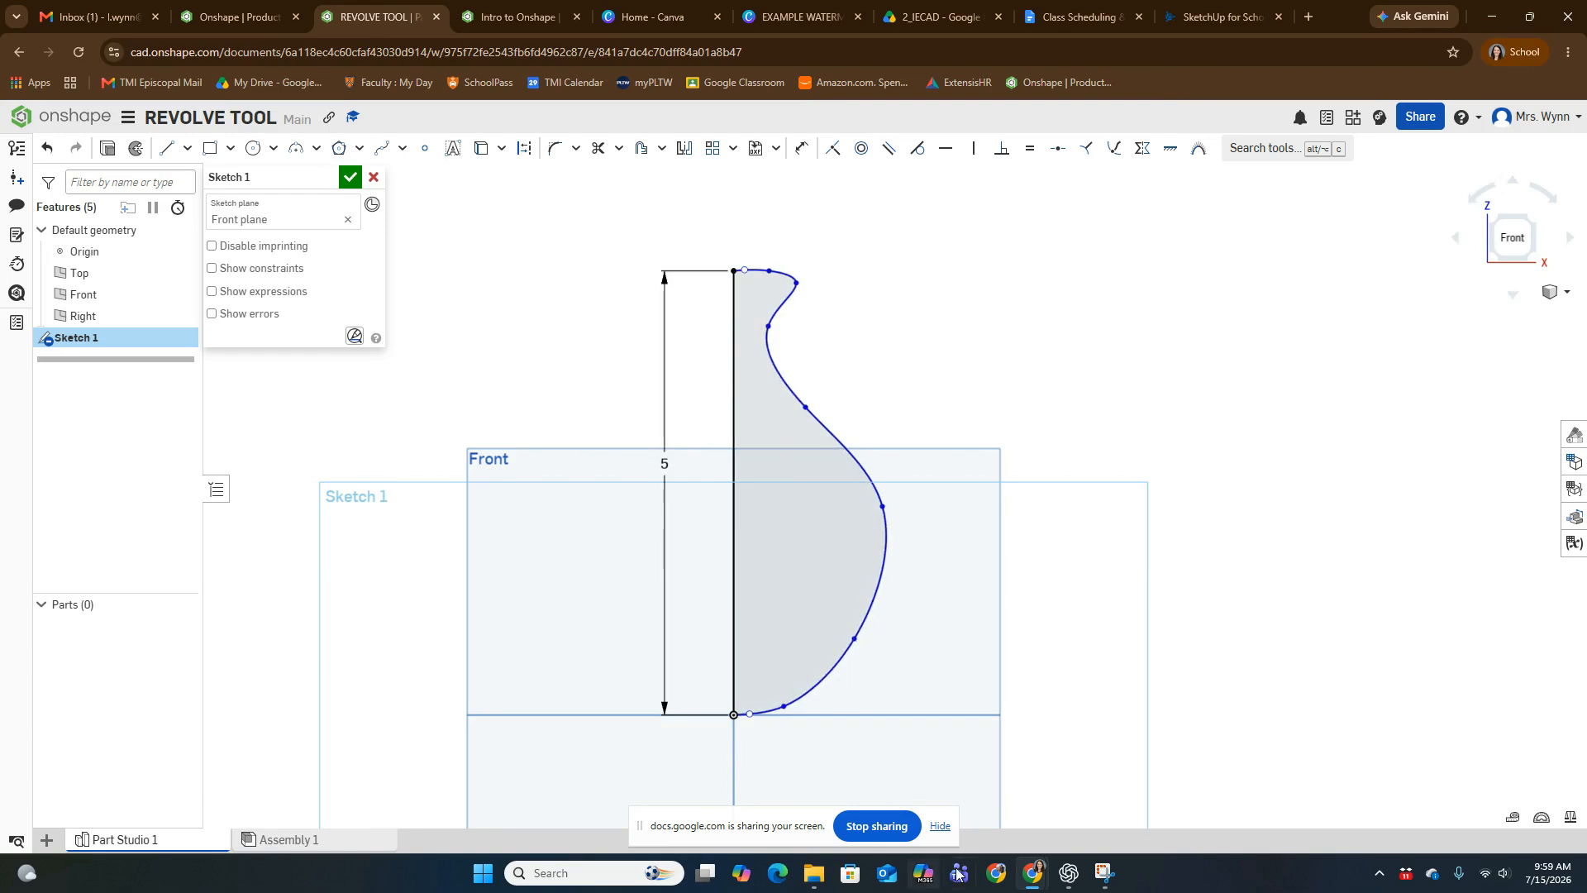
# - Compare with the vase picture, then reshape the lower spline points so the belly tapers down into a narrower foot
pyautogui.click(1093, 881)
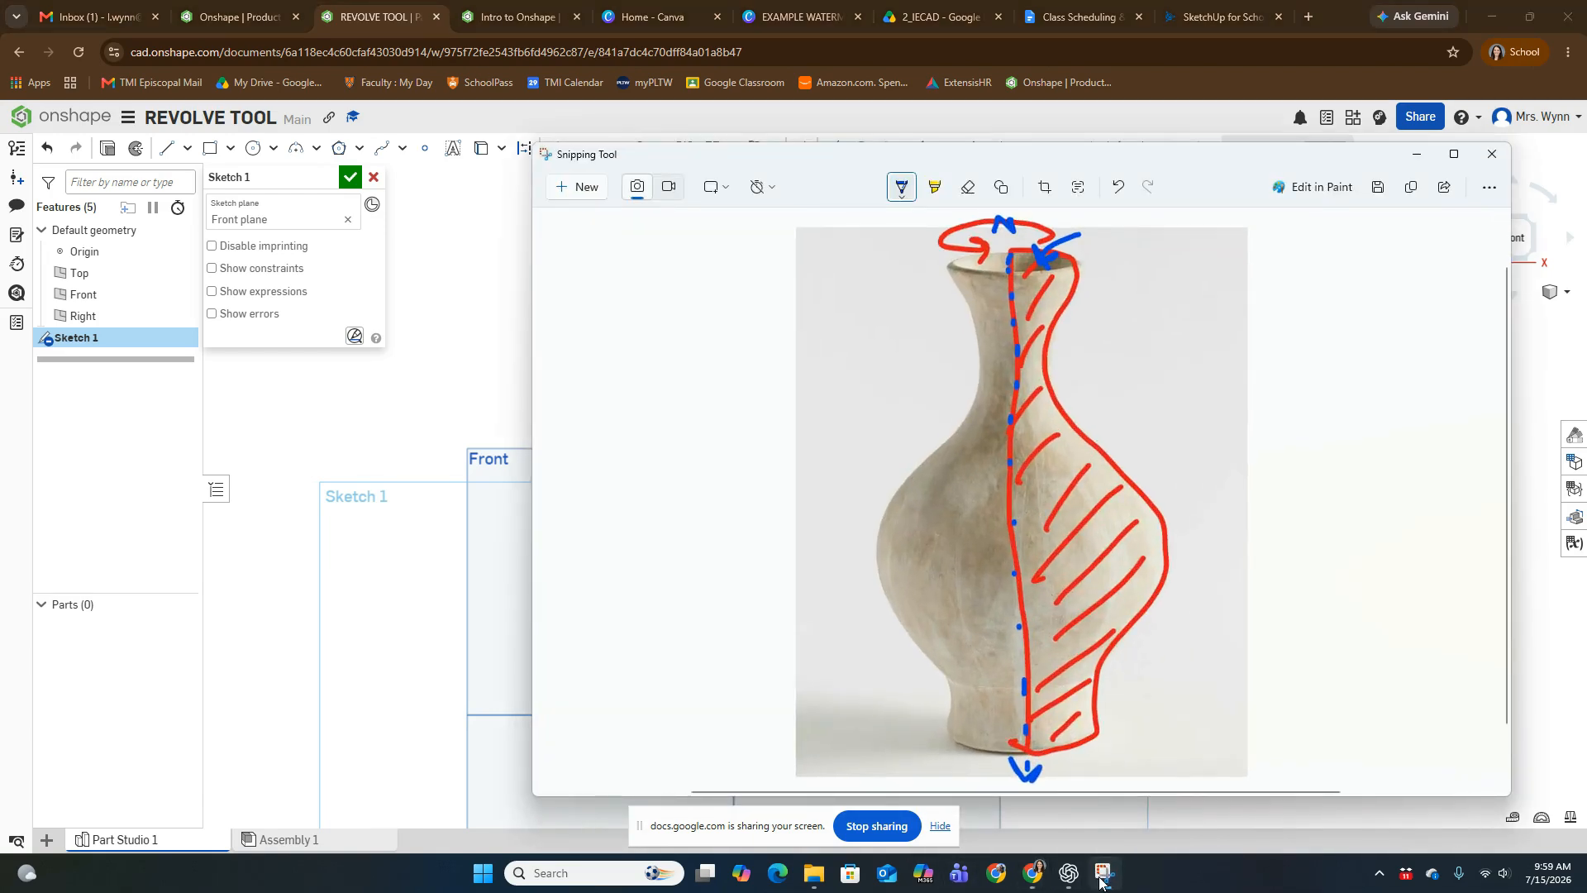
pyautogui.click(1100, 883)
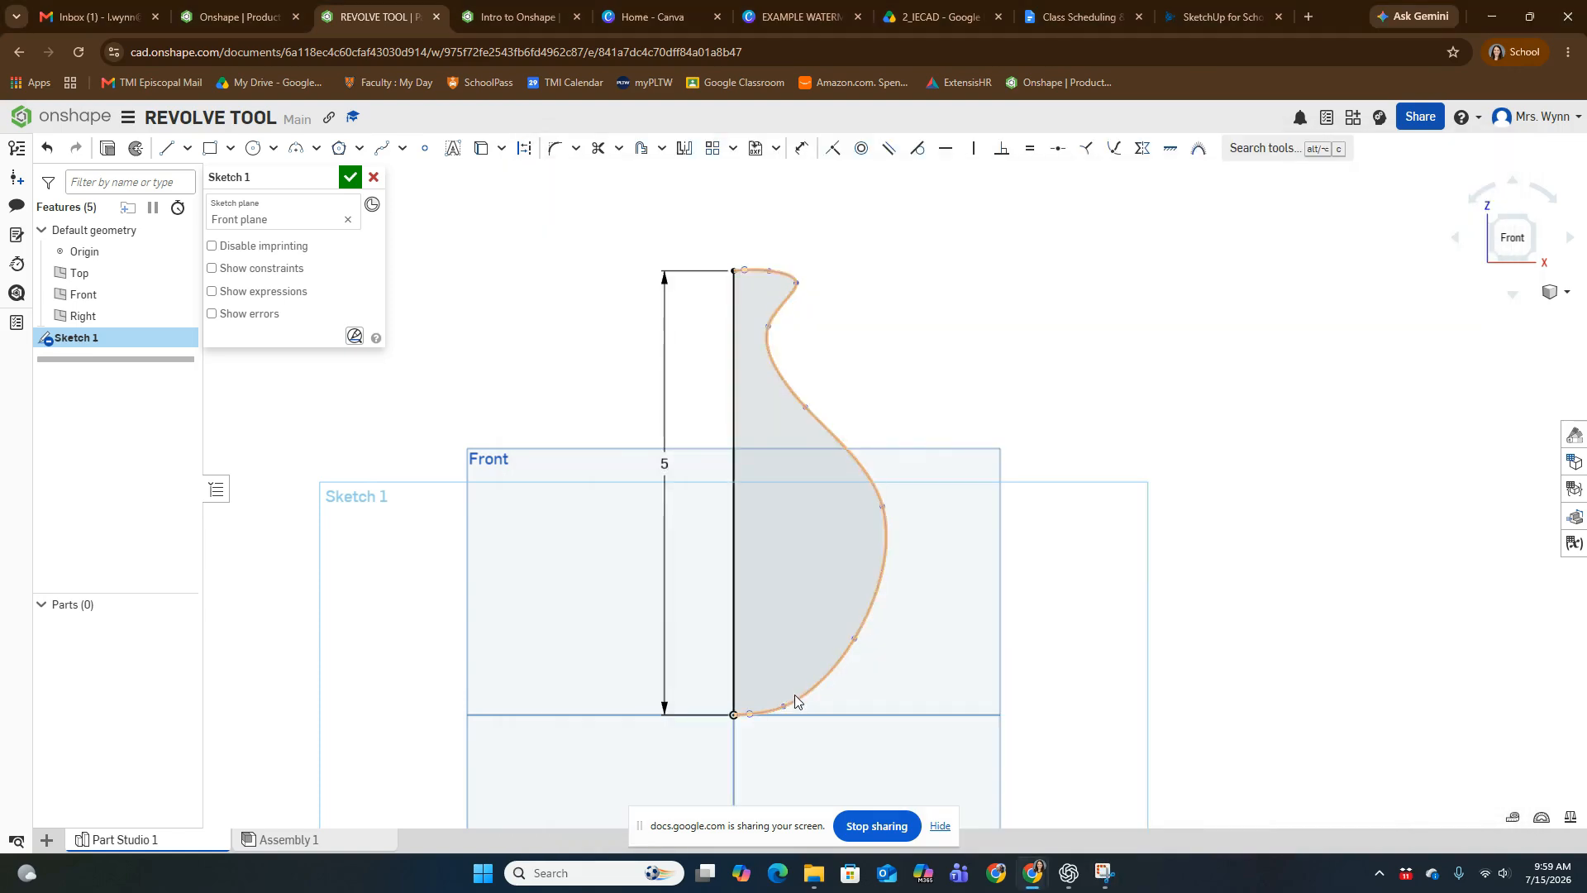
pyautogui.scroll(5, 789, 711)
pyautogui.moveTo(769, 724); pyautogui.dragTo(747, 639)
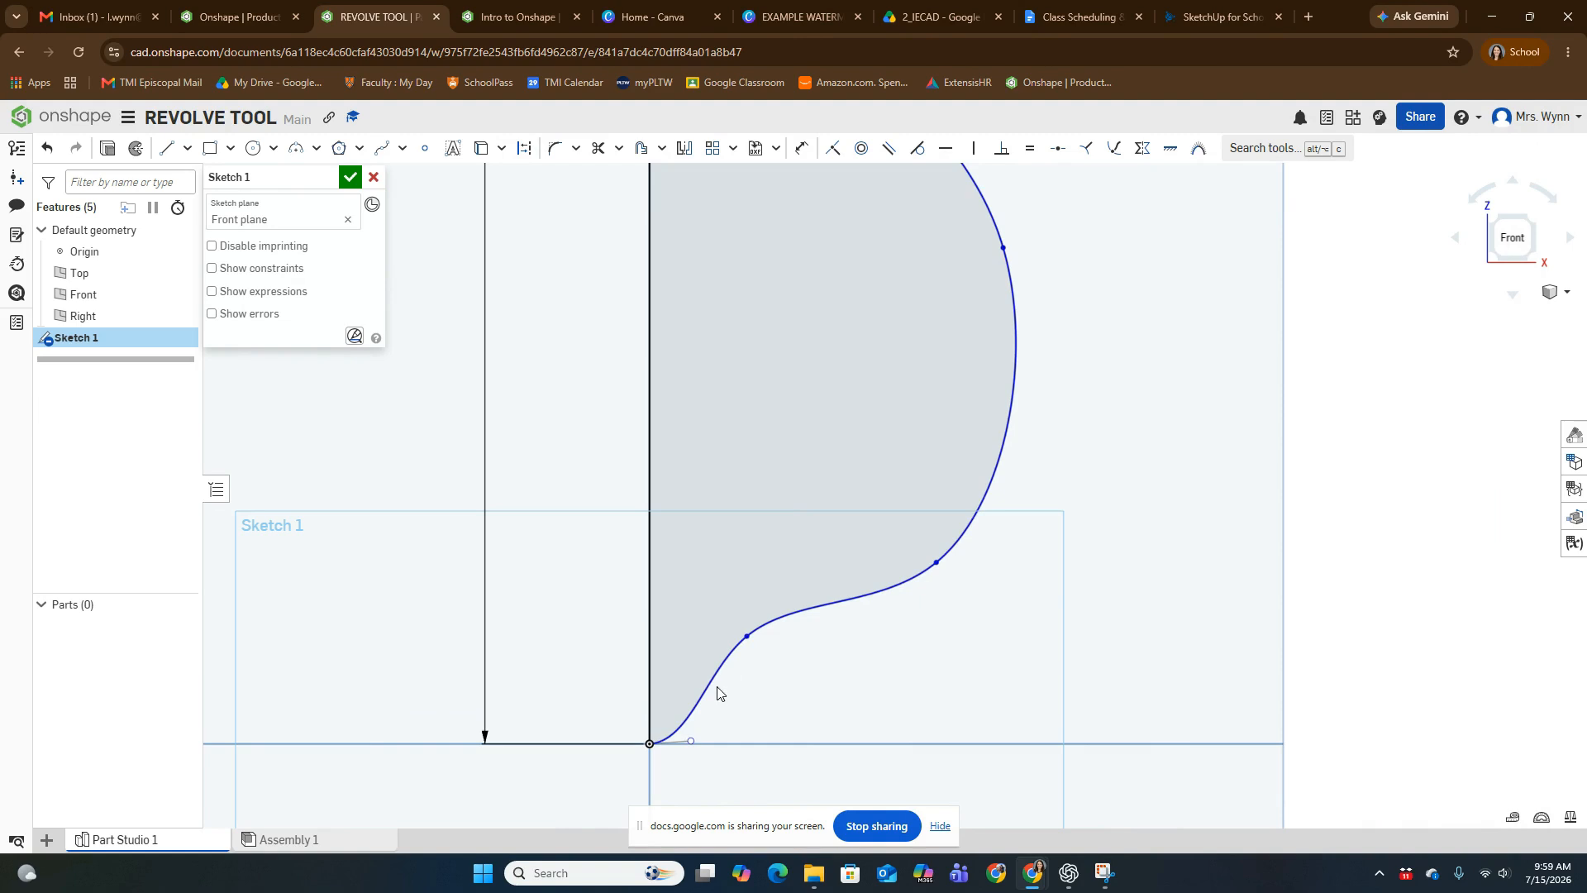
pyautogui.moveTo(707, 702)
pyautogui.mouseDown()
pyautogui.moveTo(737, 719)
pyautogui.moveTo(710, 697)
pyautogui.mouseUp()
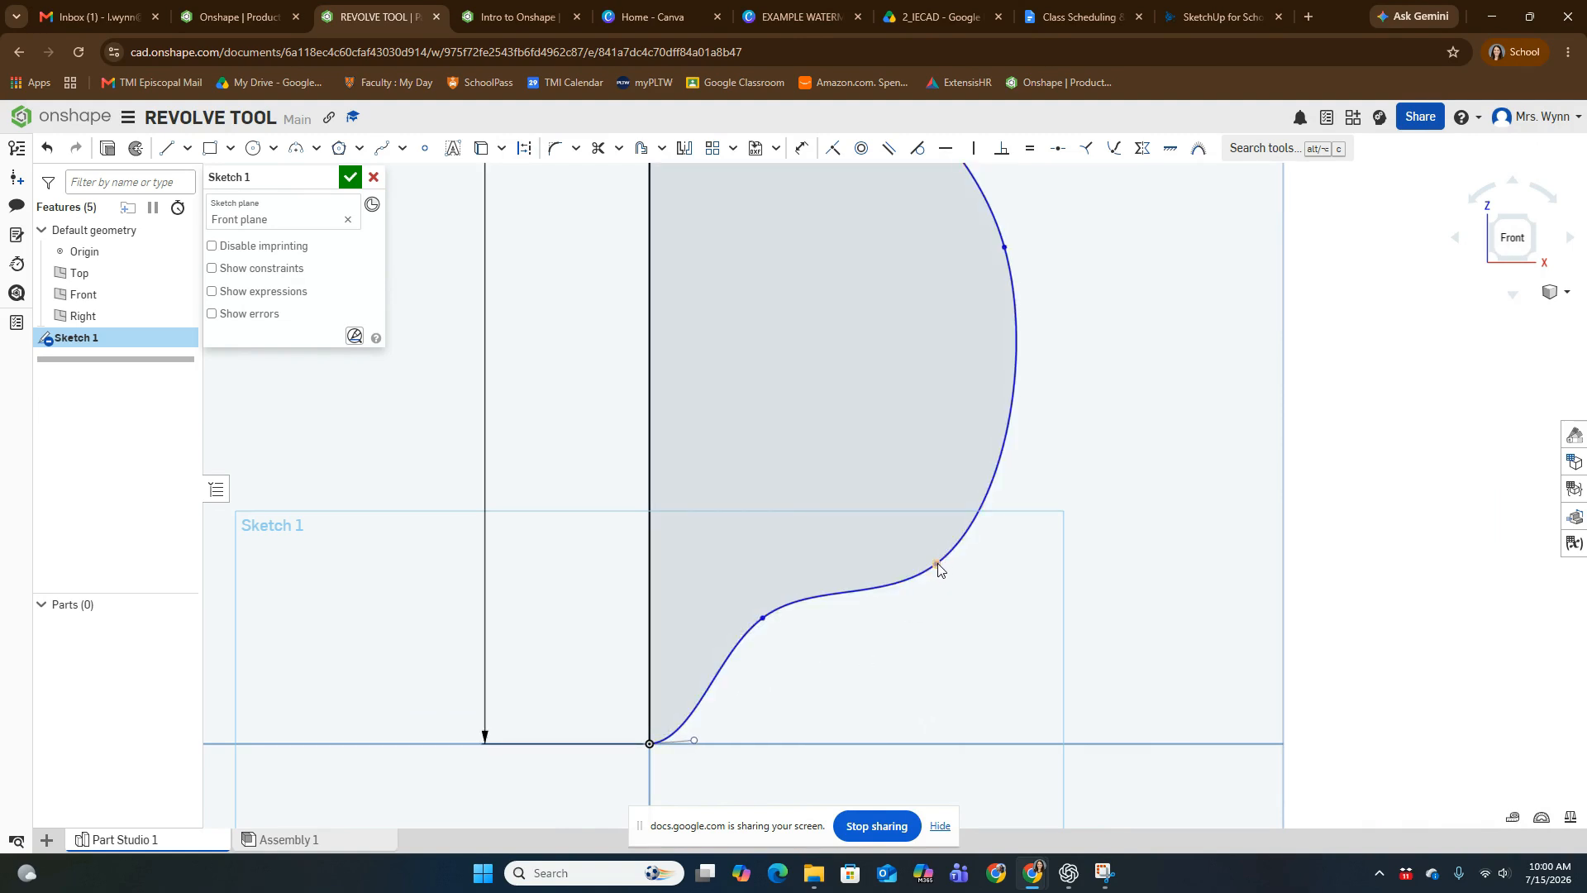
pyautogui.moveTo(939, 569); pyautogui.dragTo(885, 604)
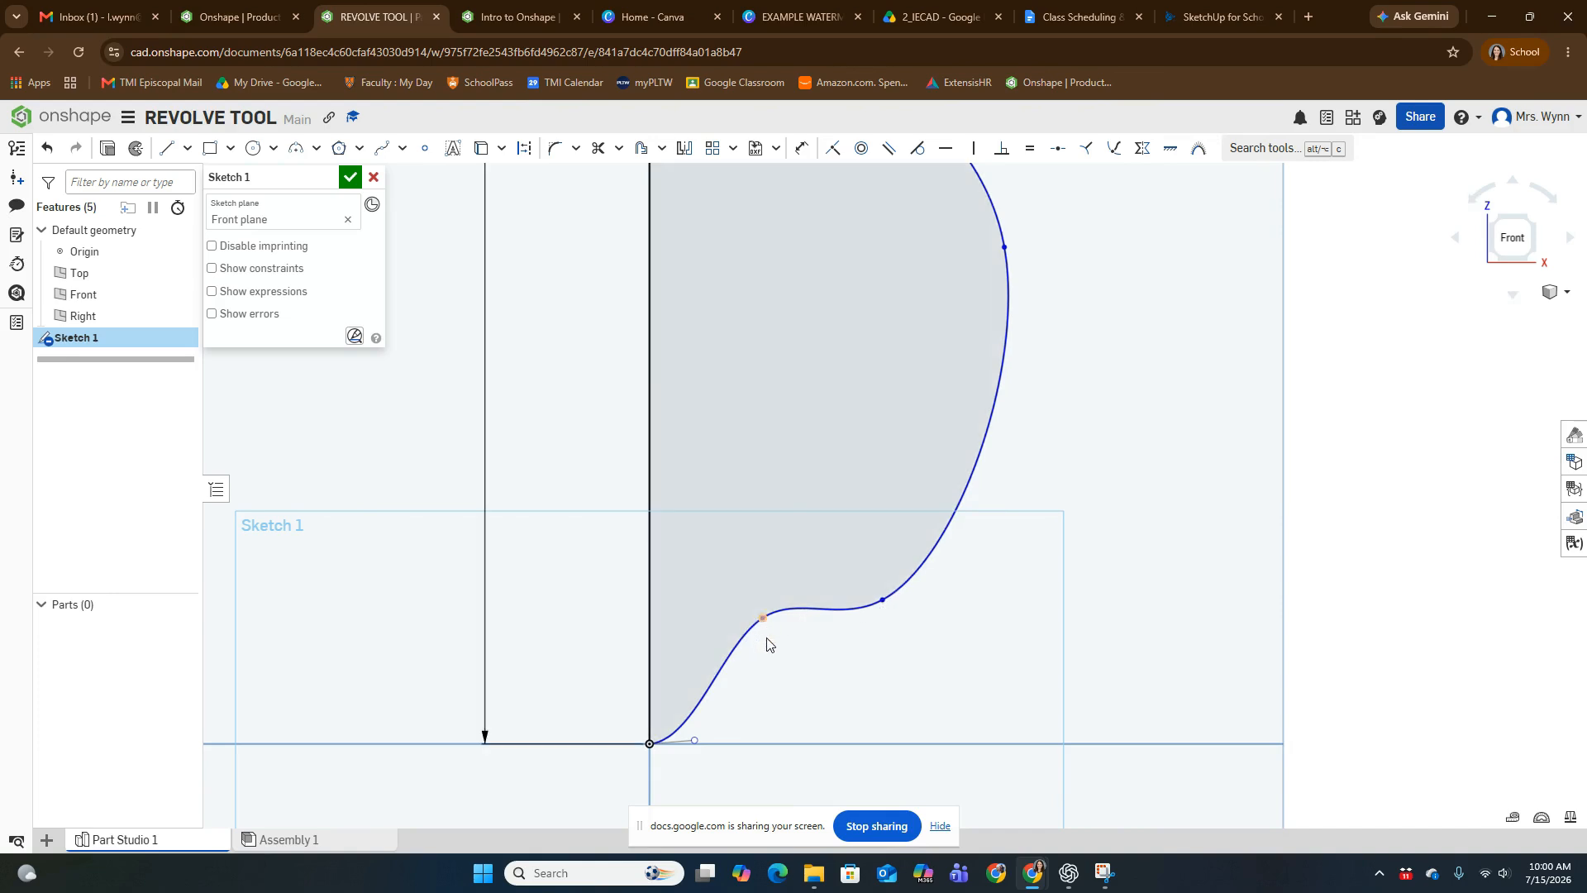
pyautogui.moveTo(767, 642)
pyautogui.mouseDown()
pyautogui.moveTo(793, 712)
pyautogui.moveTo(774, 705)
pyautogui.moveTo(785, 739)
pyautogui.moveTo(803, 704)
pyautogui.mouseUp()
pyautogui.scroll(-5, 793, 653)
pyautogui.scroll(1, 818, 579)
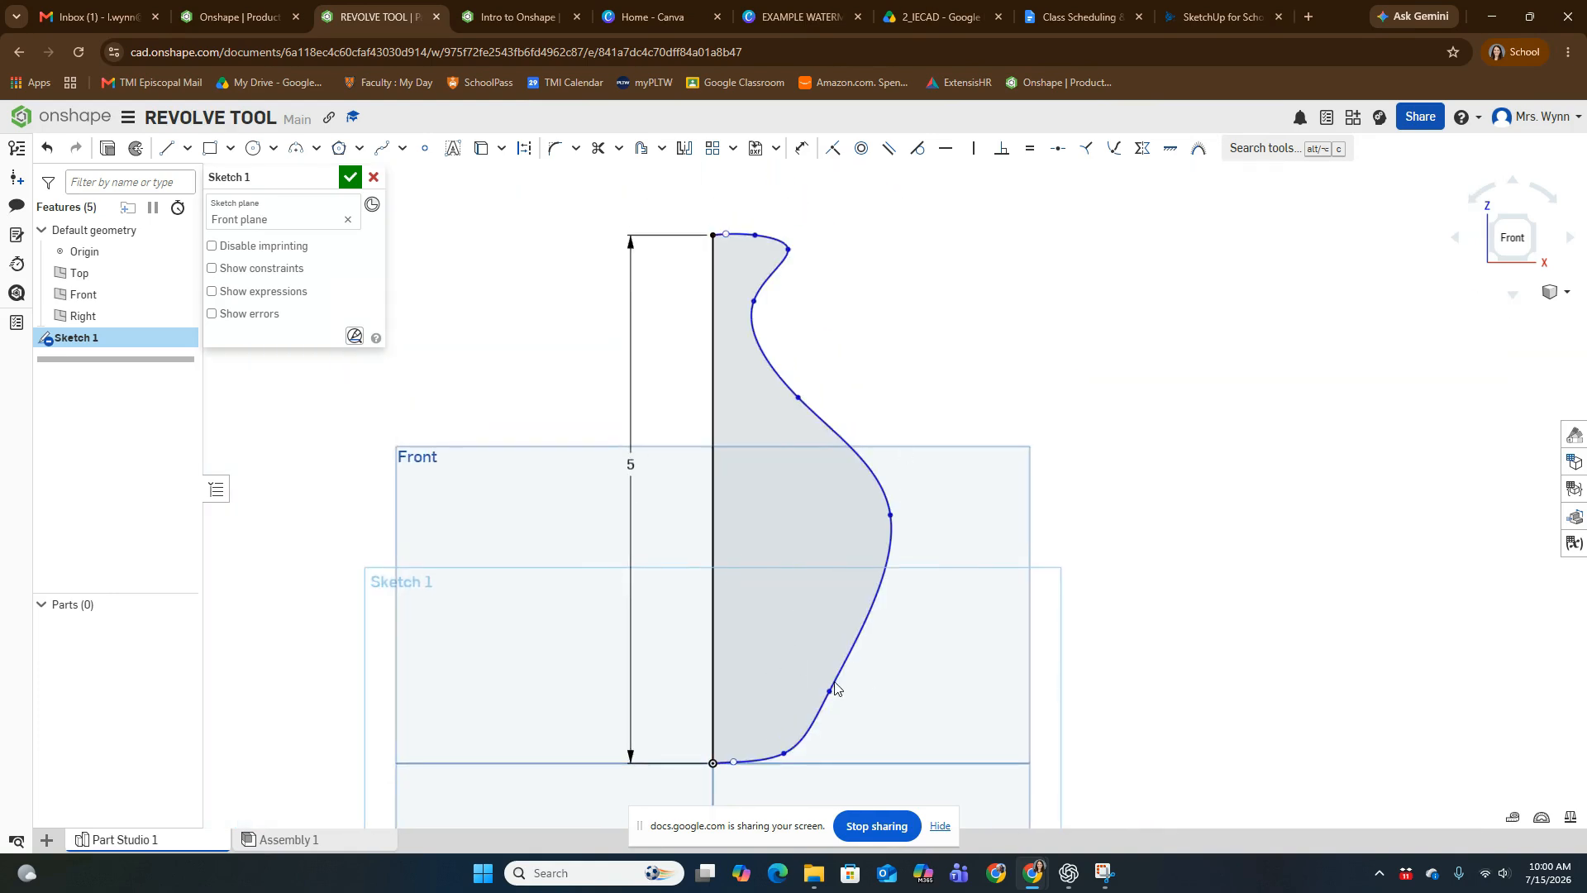
# - Lower the spline point at the foot slightly to flatten the vase's bottom edge
pyautogui.scroll(3, 782, 752)
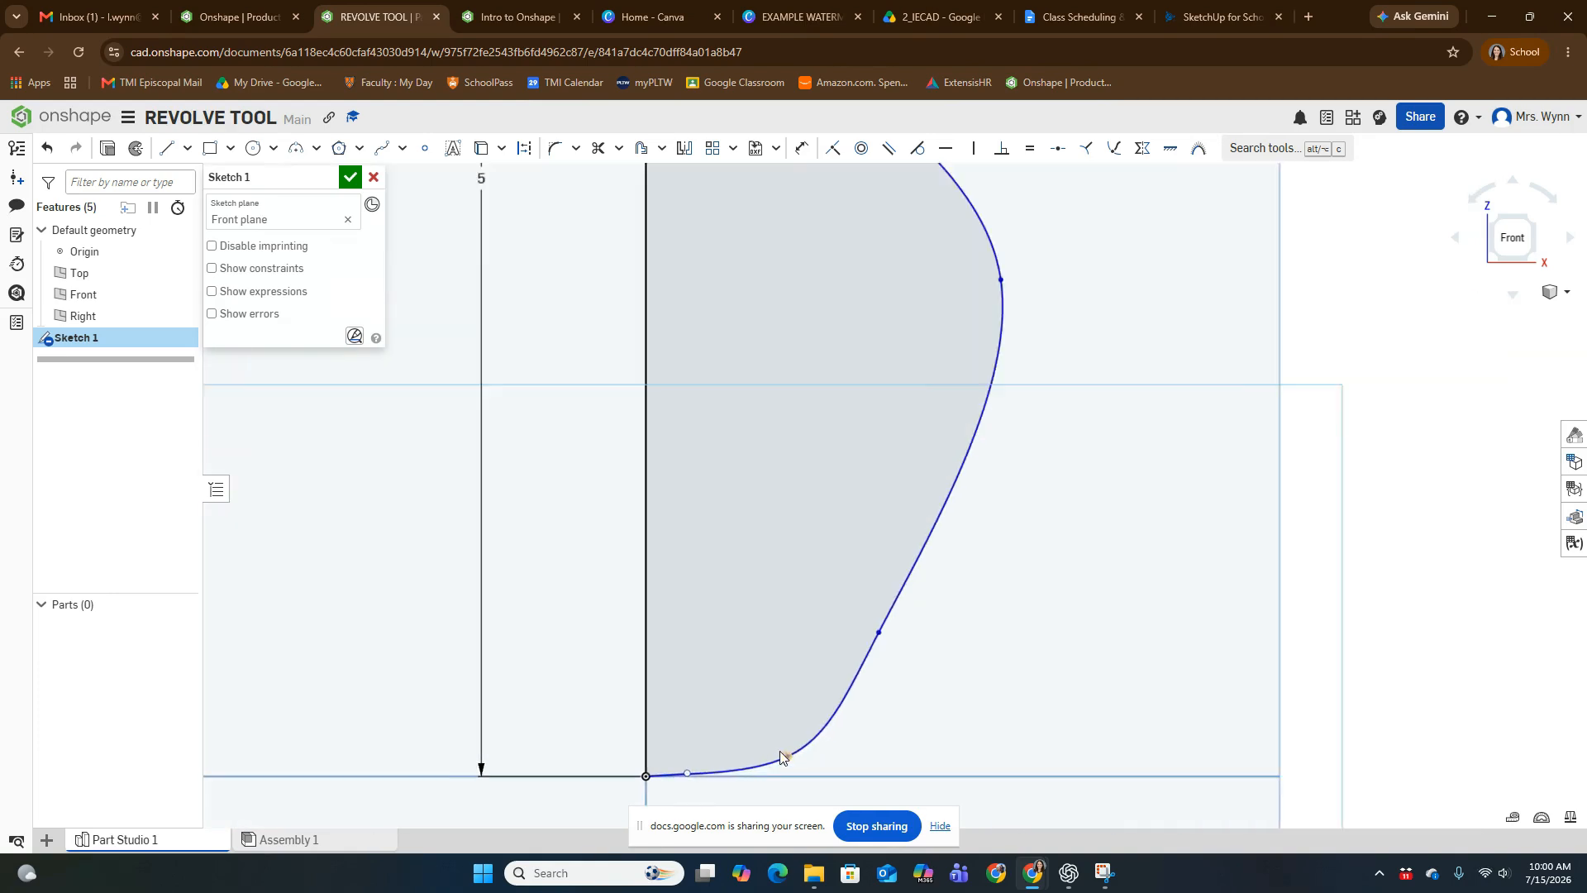
pyautogui.scroll(3, 792, 711)
pyautogui.moveTo(784, 650); pyautogui.dragTo(784, 676)
pyautogui.scroll(-3, 782, 670)
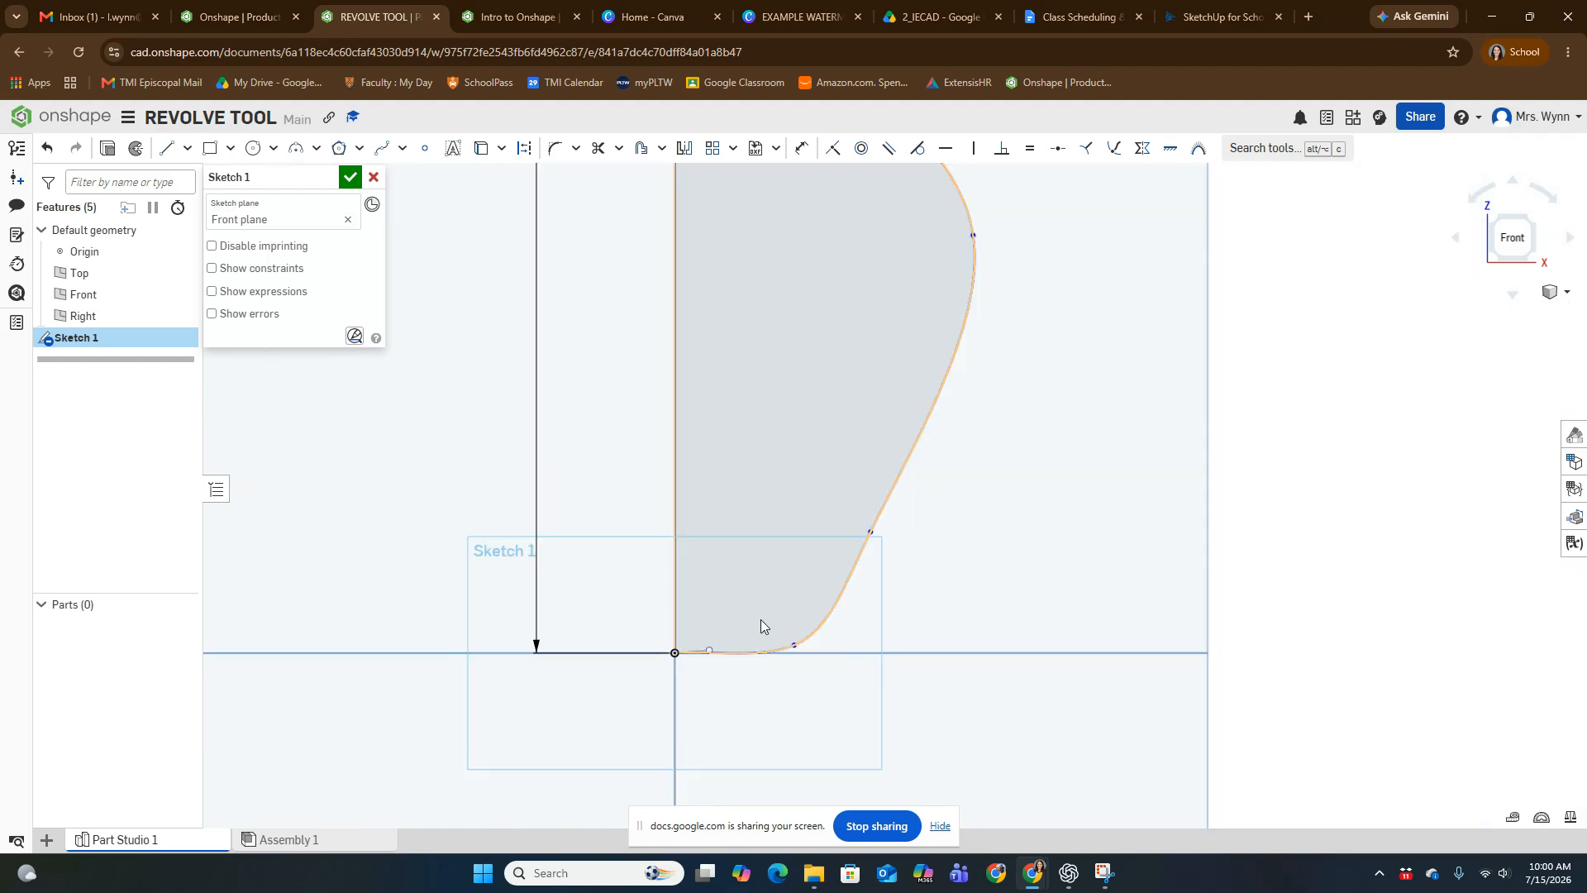
# - Move the spline point on the rim's upper edge closer to the centre axis and finish the sketch
pyautogui.moveTo(774, 434); pyautogui.dragTo(776, 645, button='middle')
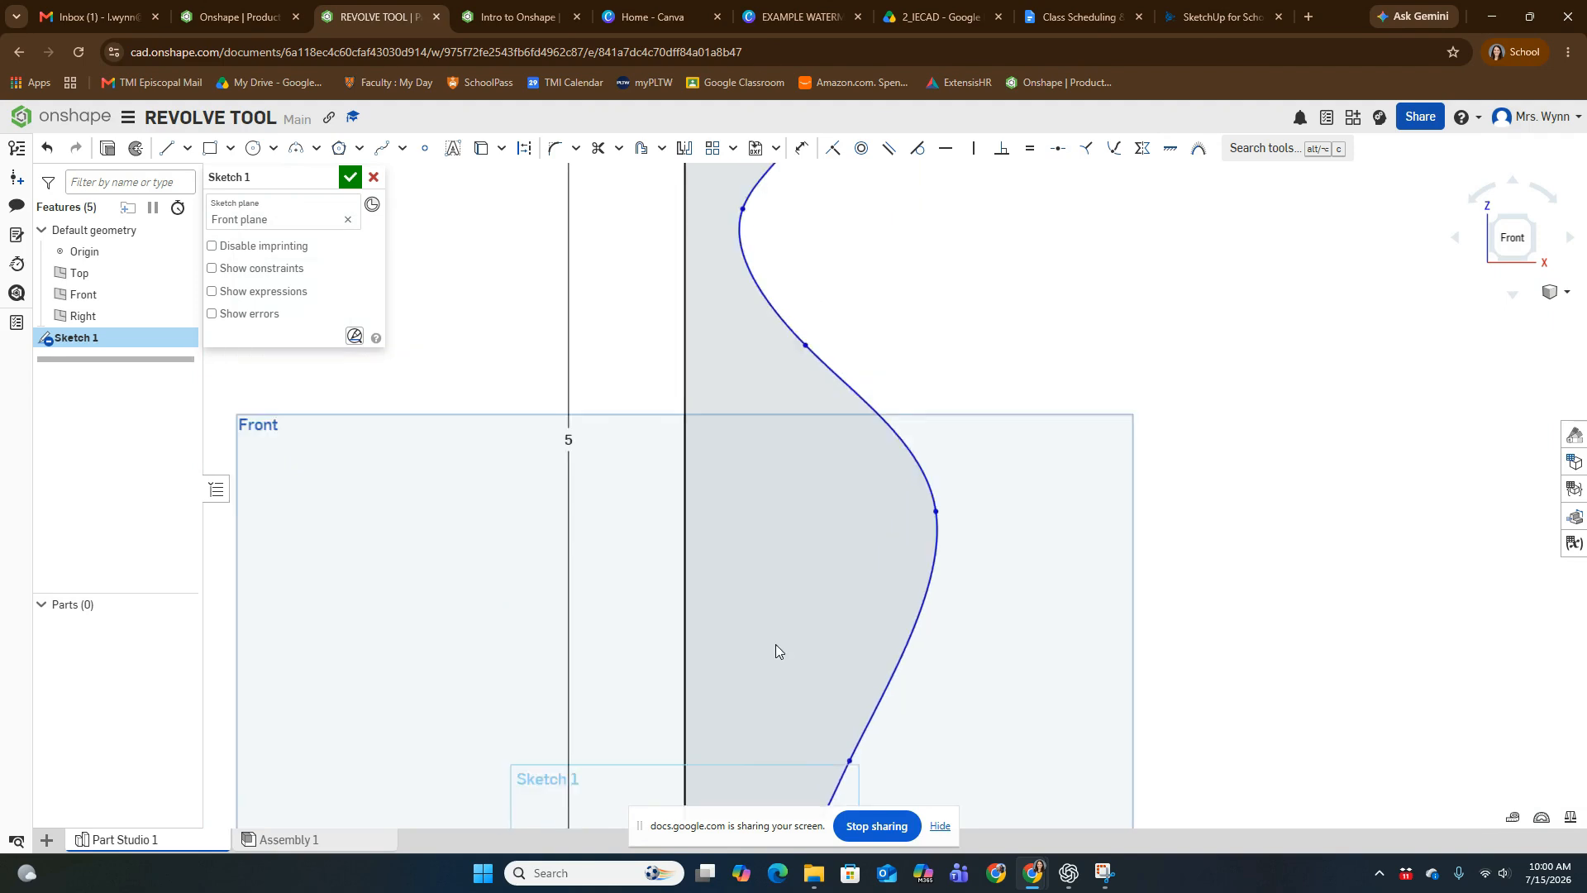
pyautogui.scroll(-3, 779, 602)
pyautogui.scroll(8, 748, 299)
pyautogui.scroll(5, 782, 364)
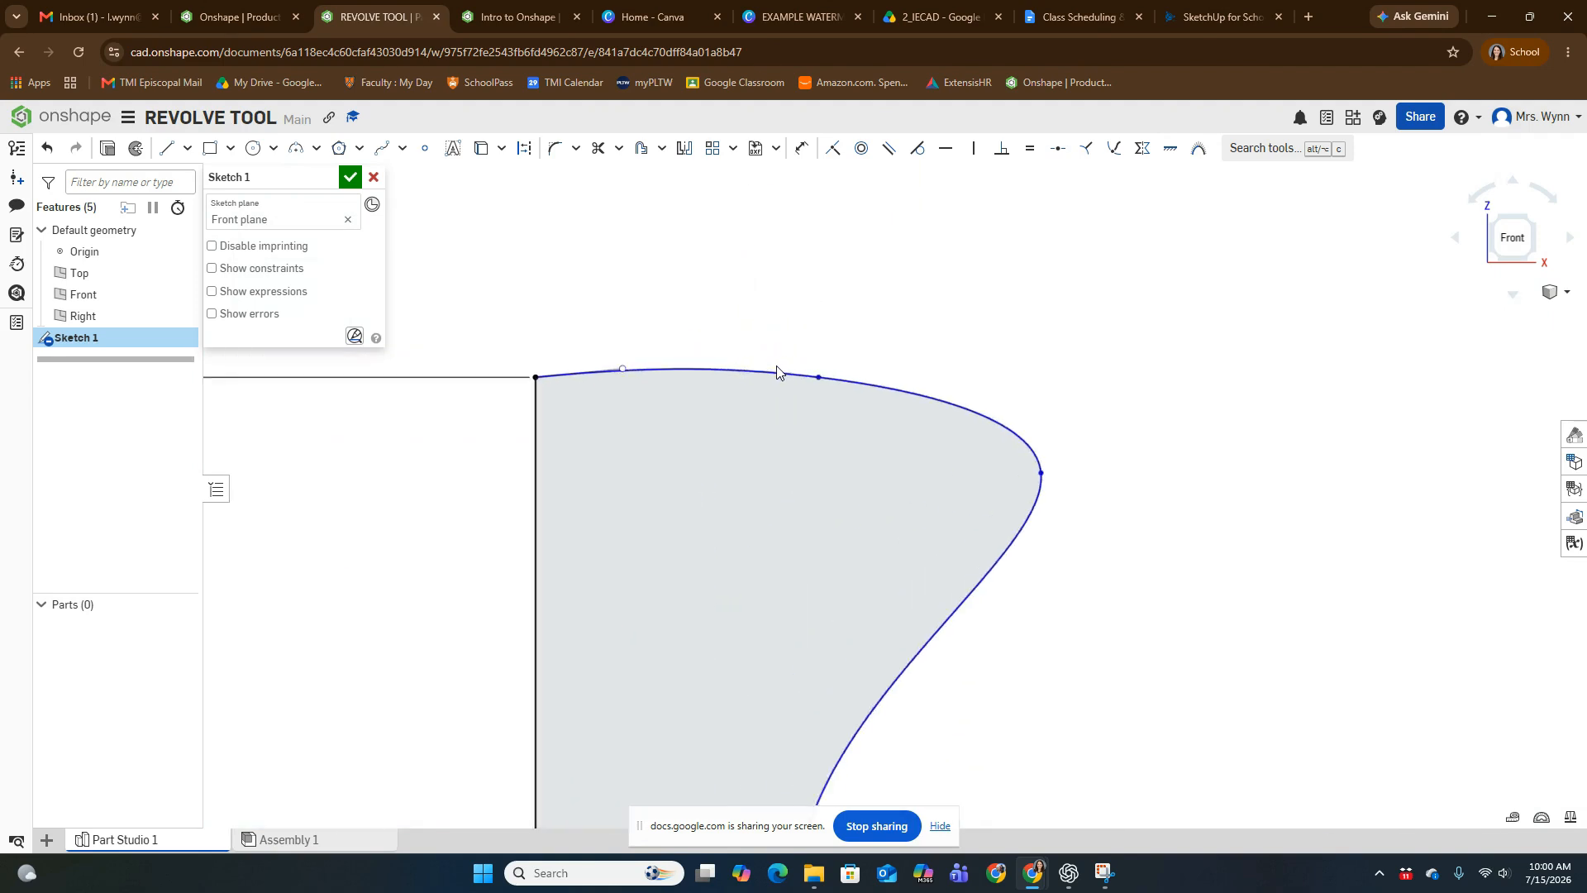
pyautogui.moveTo(822, 399)
pyautogui.mouseDown()
pyautogui.moveTo(780, 428)
pyautogui.moveTo(606, 394)
pyautogui.moveTo(757, 395)
pyautogui.mouseUp()
pyautogui.scroll(-5, 788, 579)
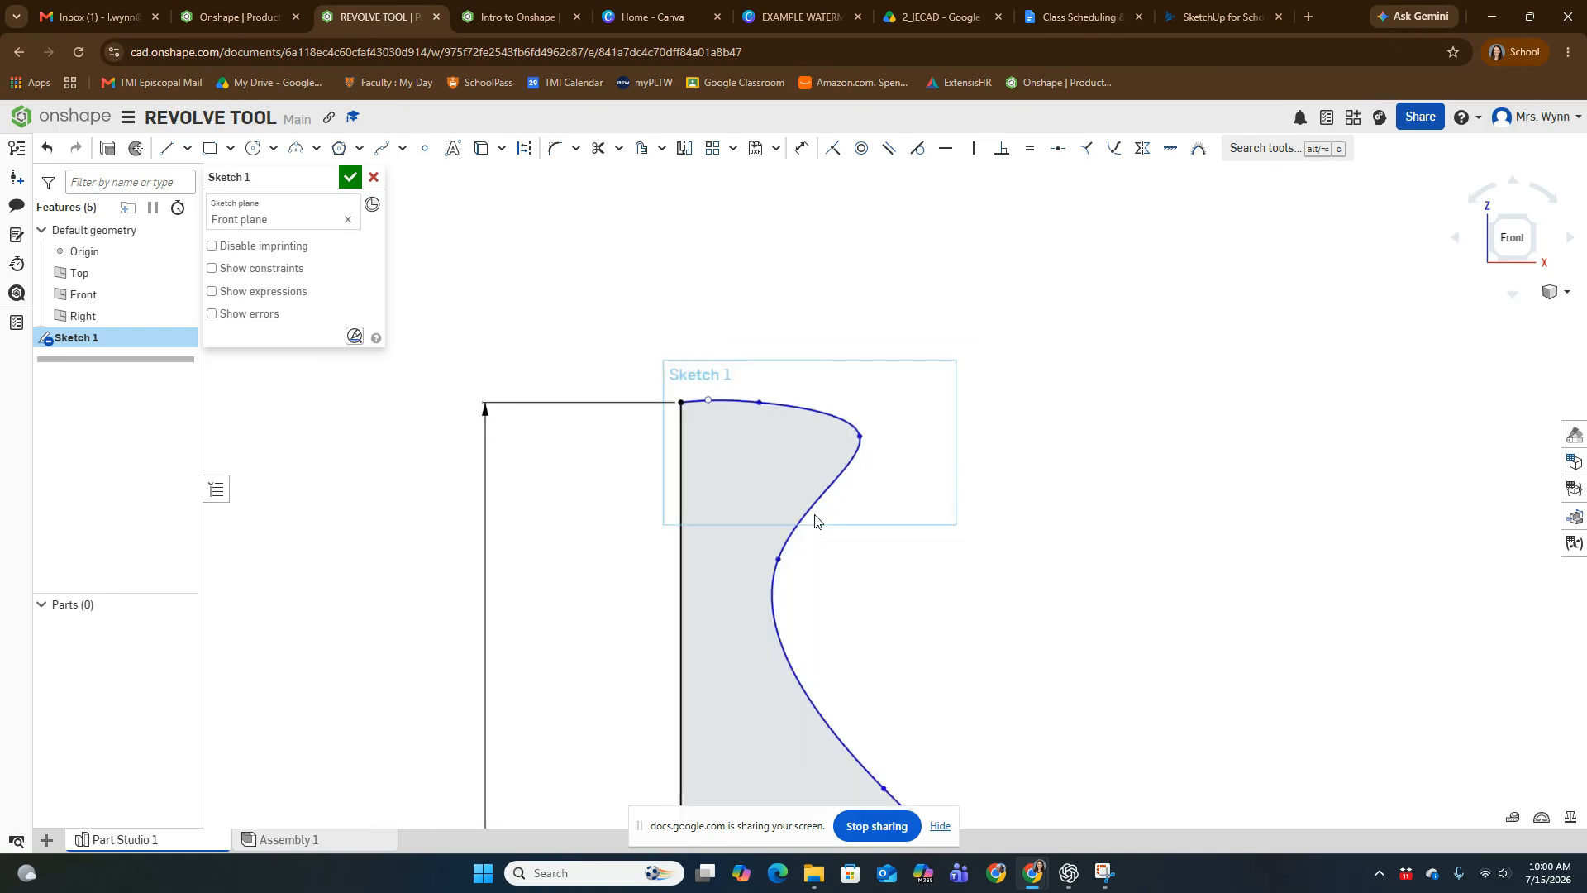
pyautogui.moveTo(788, 611)
pyautogui.mouseDown(button='middle')
pyautogui.moveTo(886, 727)
pyautogui.moveTo(837, 653)
pyautogui.mouseUp(button='middle')
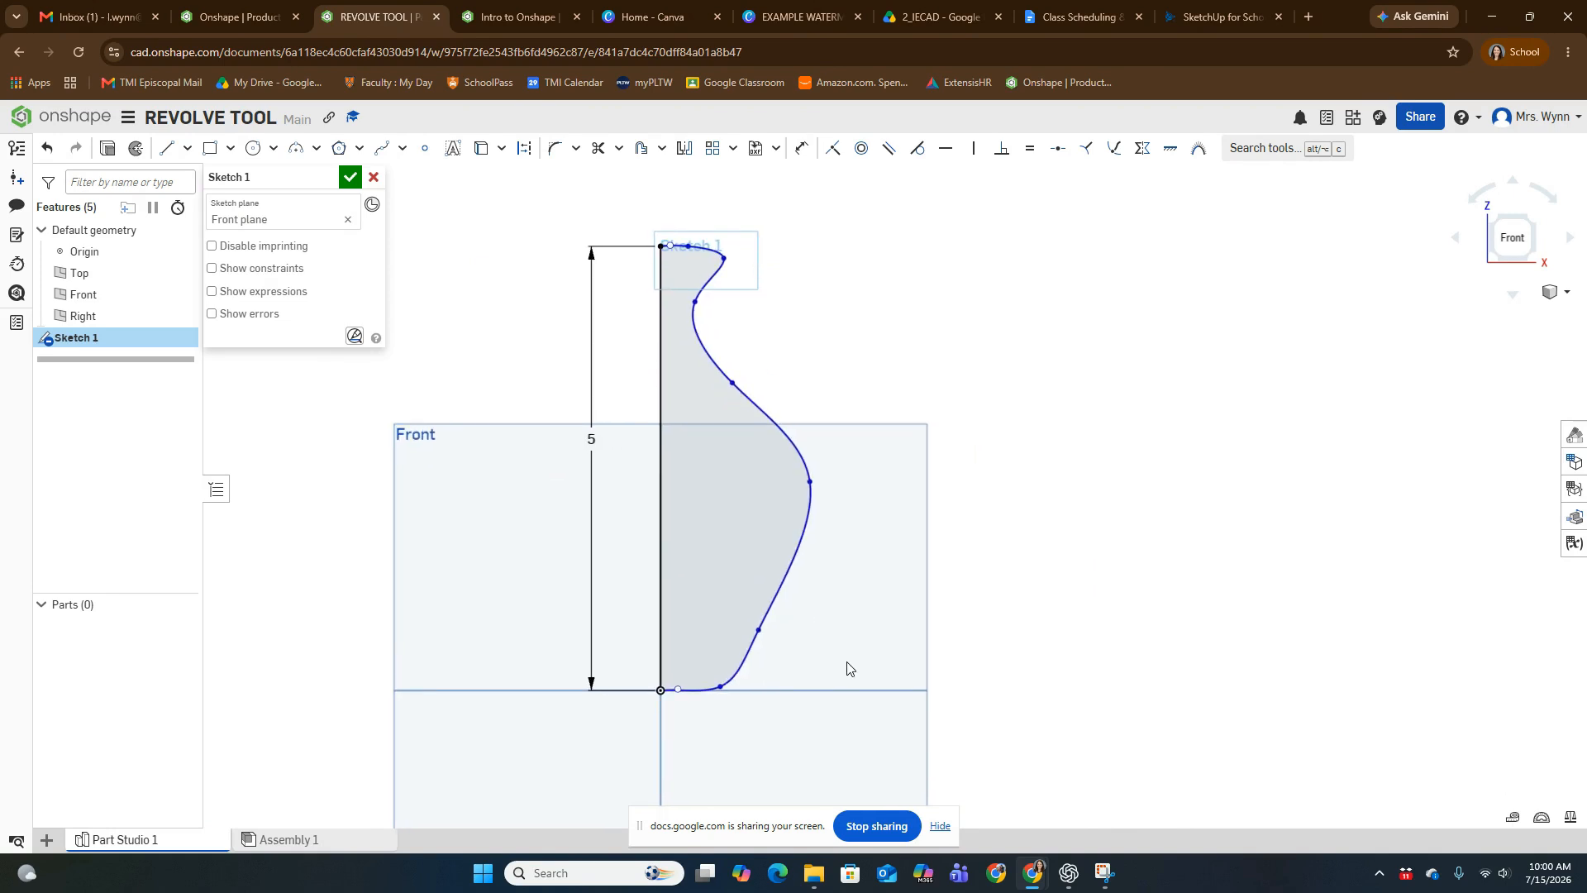
pyautogui.click(350, 177)
# - Fully revolve the closed profile region around its vertical line as a new solid to form the vase
pyautogui.moveTo(1140, 471); pyautogui.dragTo(1101, 579, button='right')
pyautogui.moveTo(1081, 488); pyautogui.dragTo(1048, 602, button='middle')
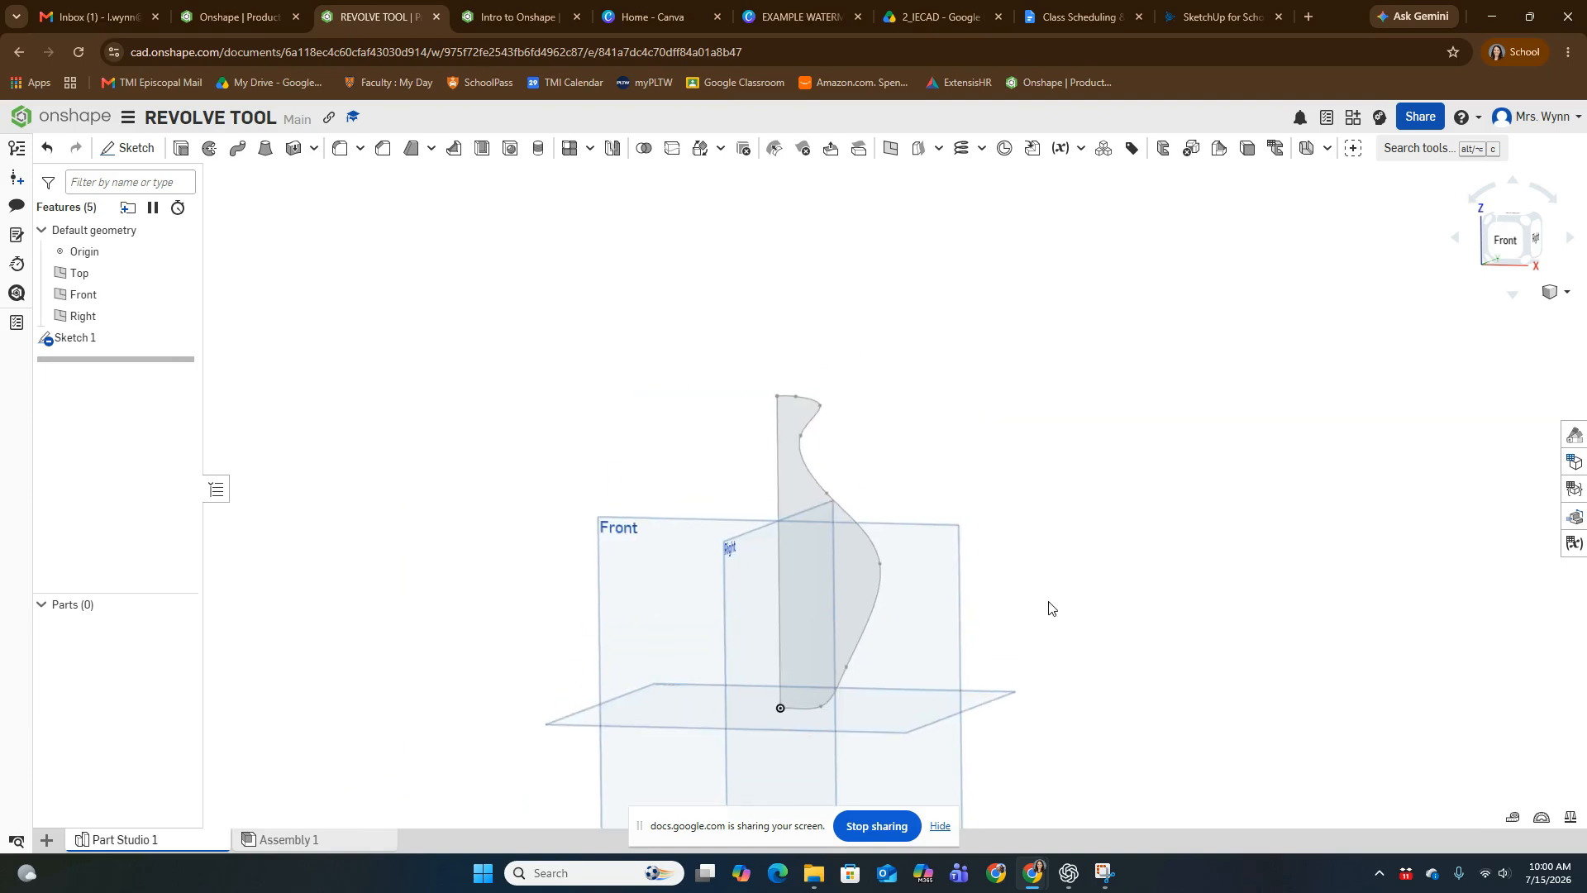
pyautogui.scroll(3, 827, 426)
pyautogui.scroll(-3, 843, 496)
pyautogui.moveTo(928, 600); pyautogui.dragTo(918, 572, button='middle')
pyautogui.scroll(3, 868, 538)
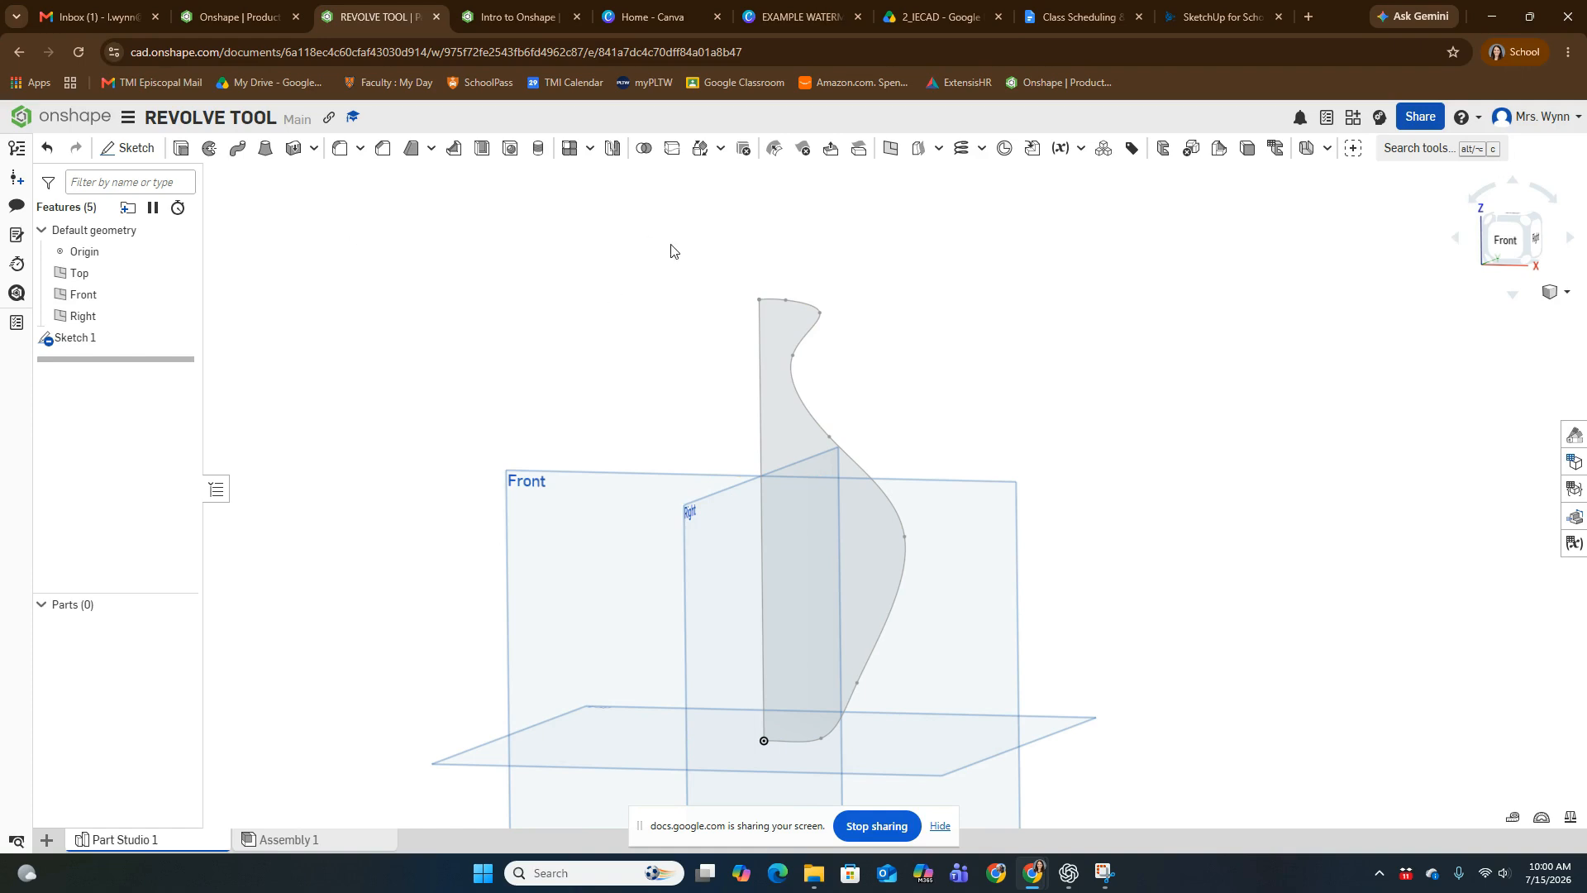
pyautogui.click(207, 150)
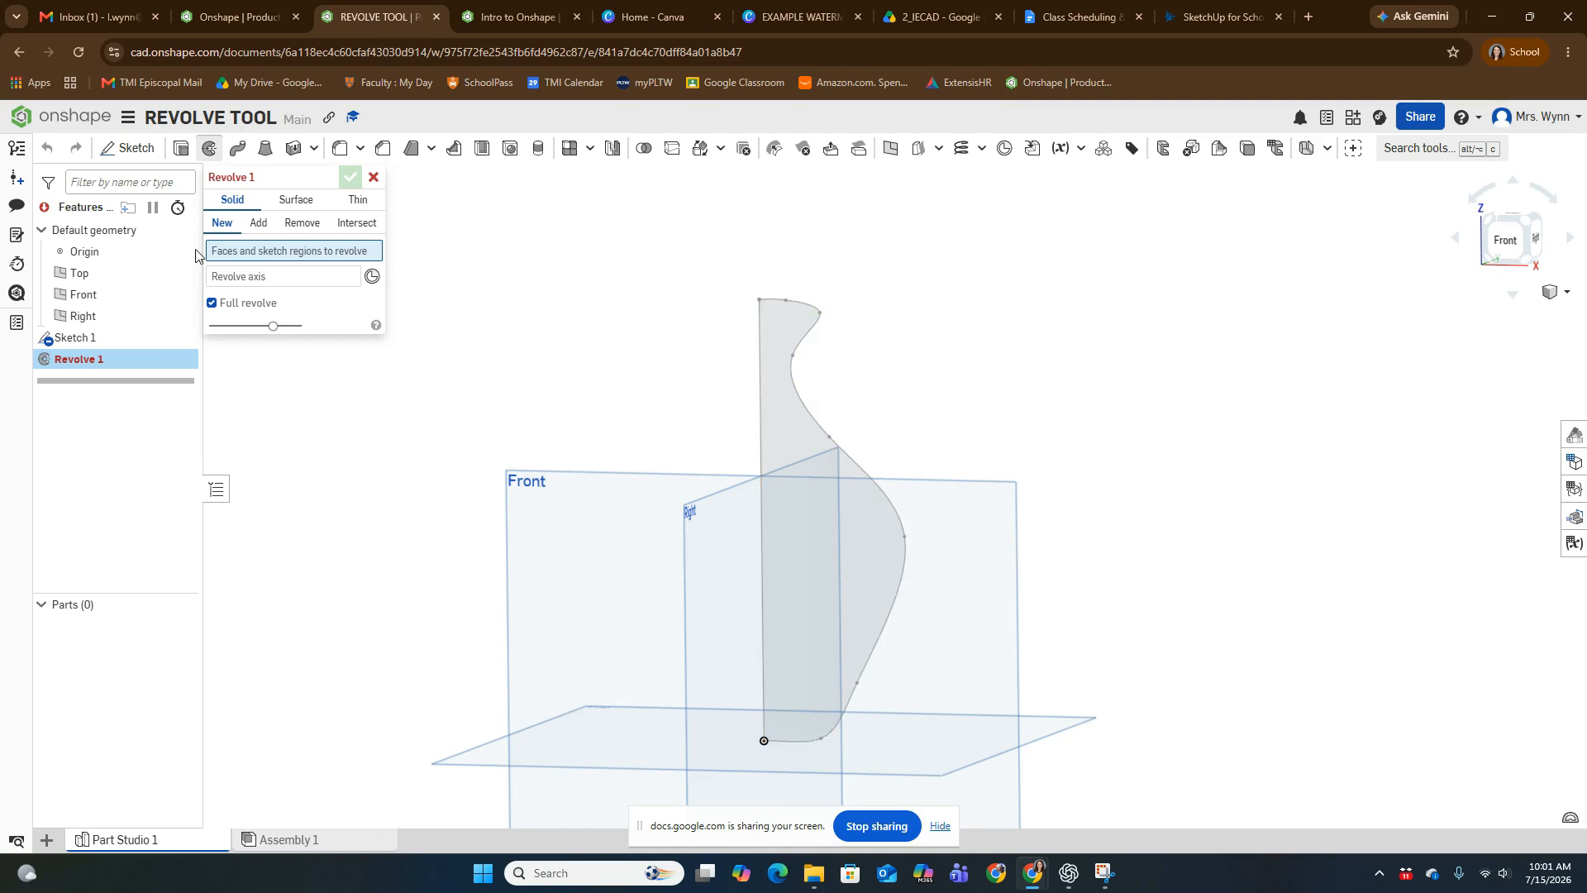
pyautogui.click(779, 326)
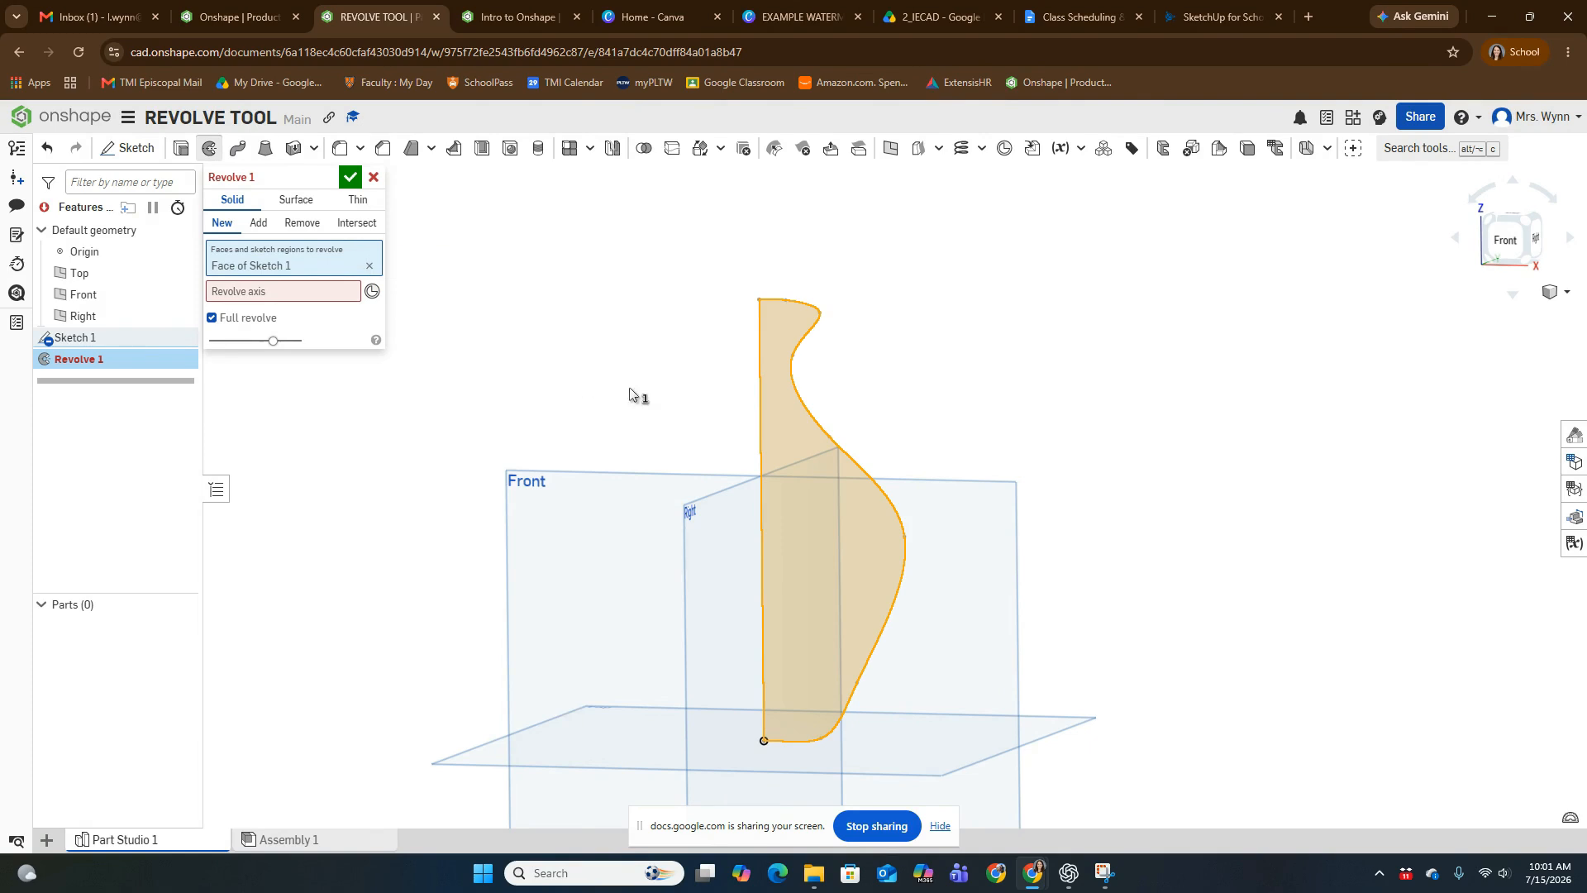
pyautogui.click(242, 298)
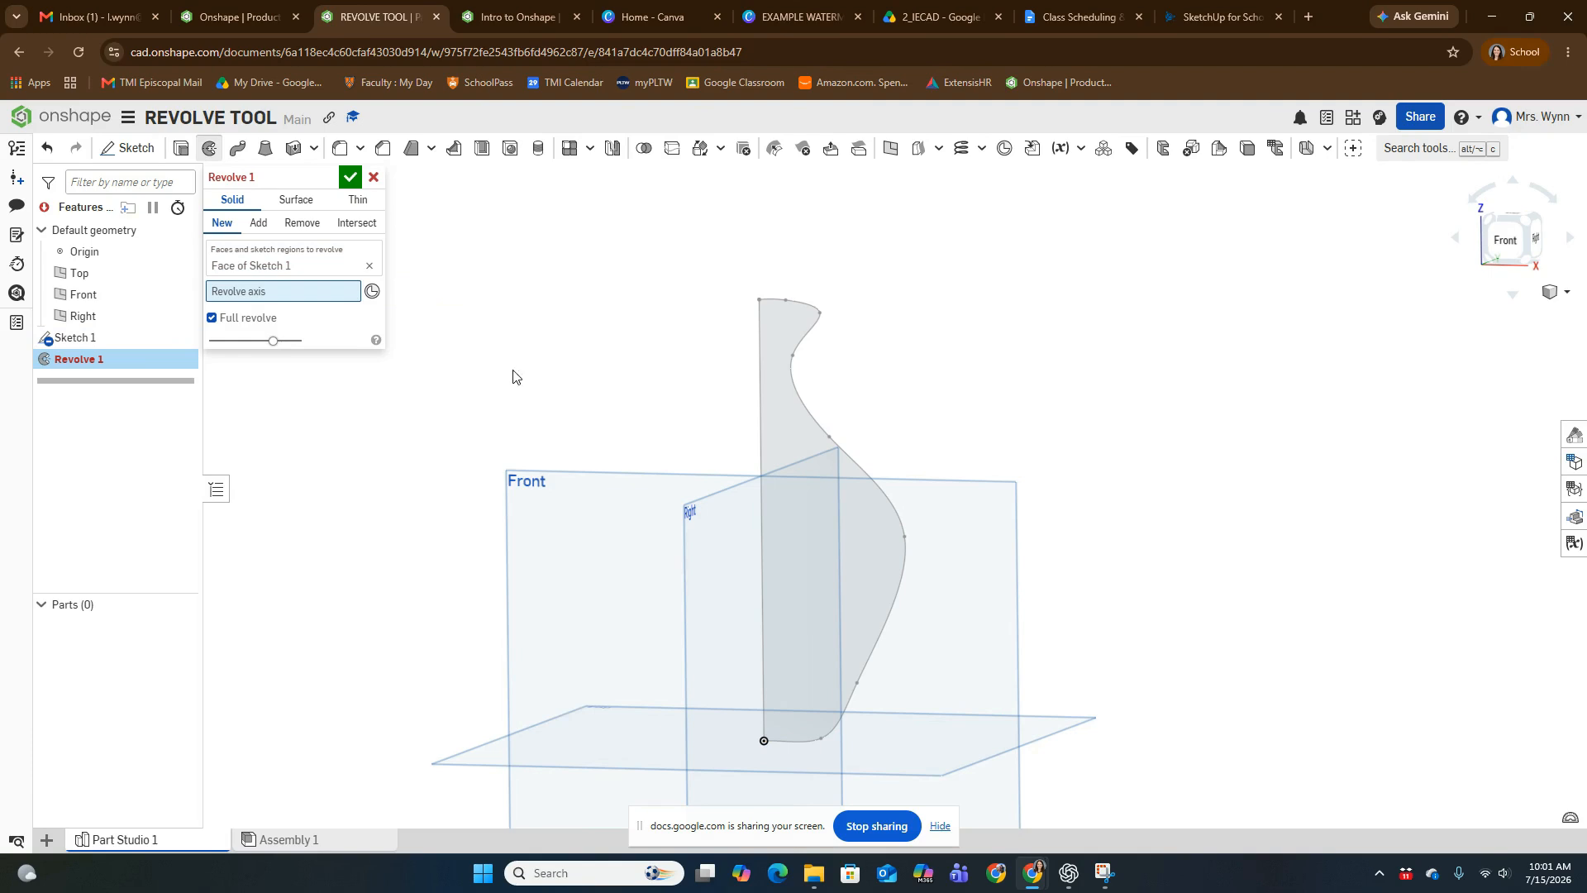
pyautogui.click(760, 430)
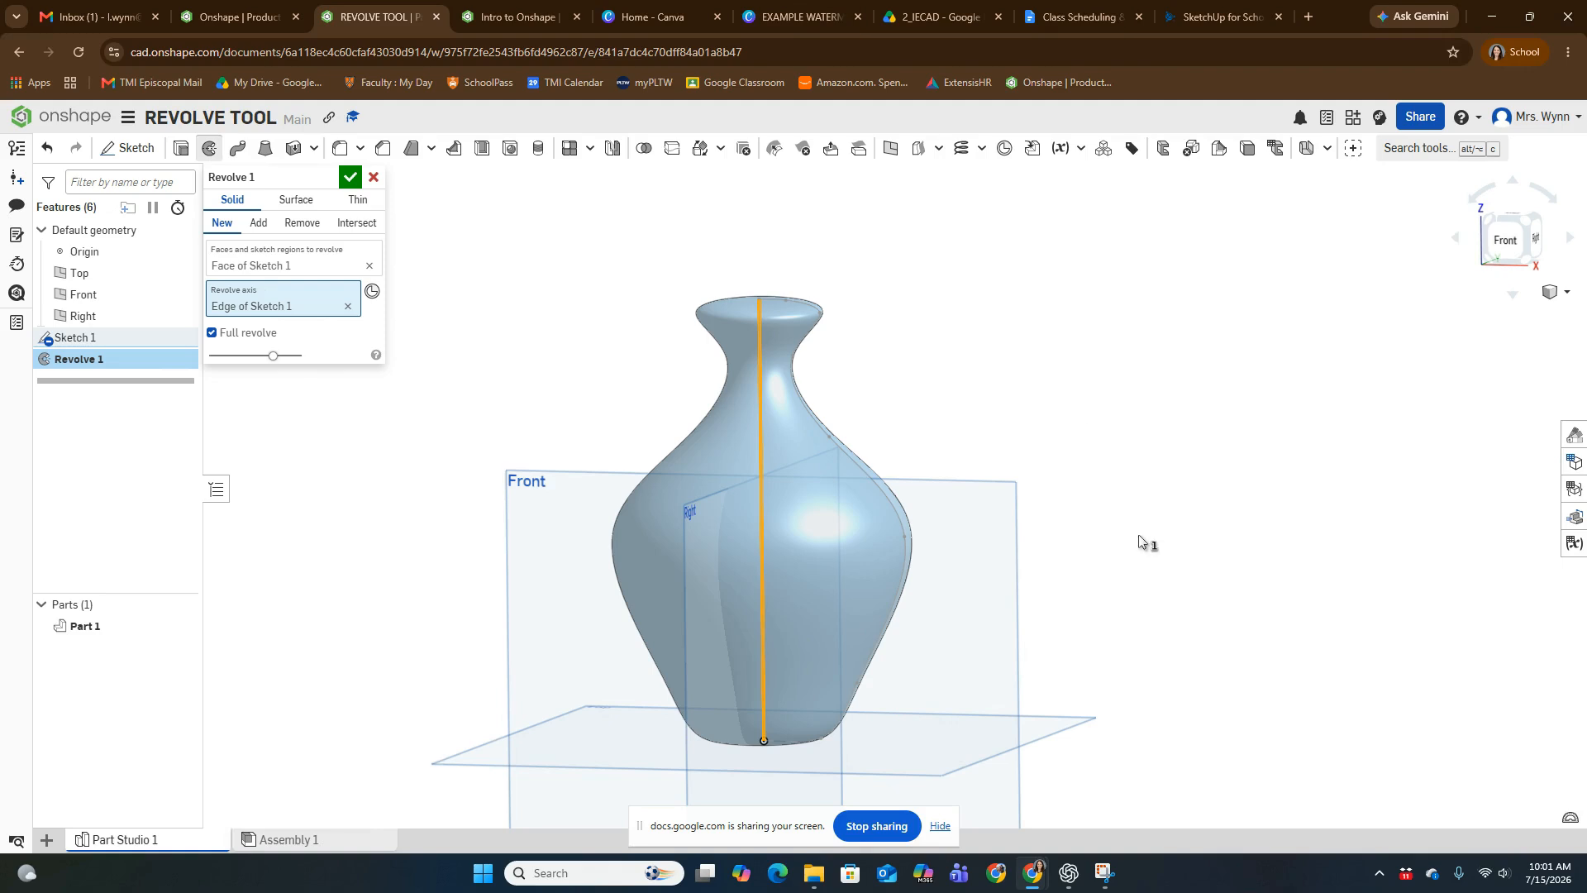
pyautogui.moveTo(1142, 539); pyautogui.dragTo(855, 496, button='right')
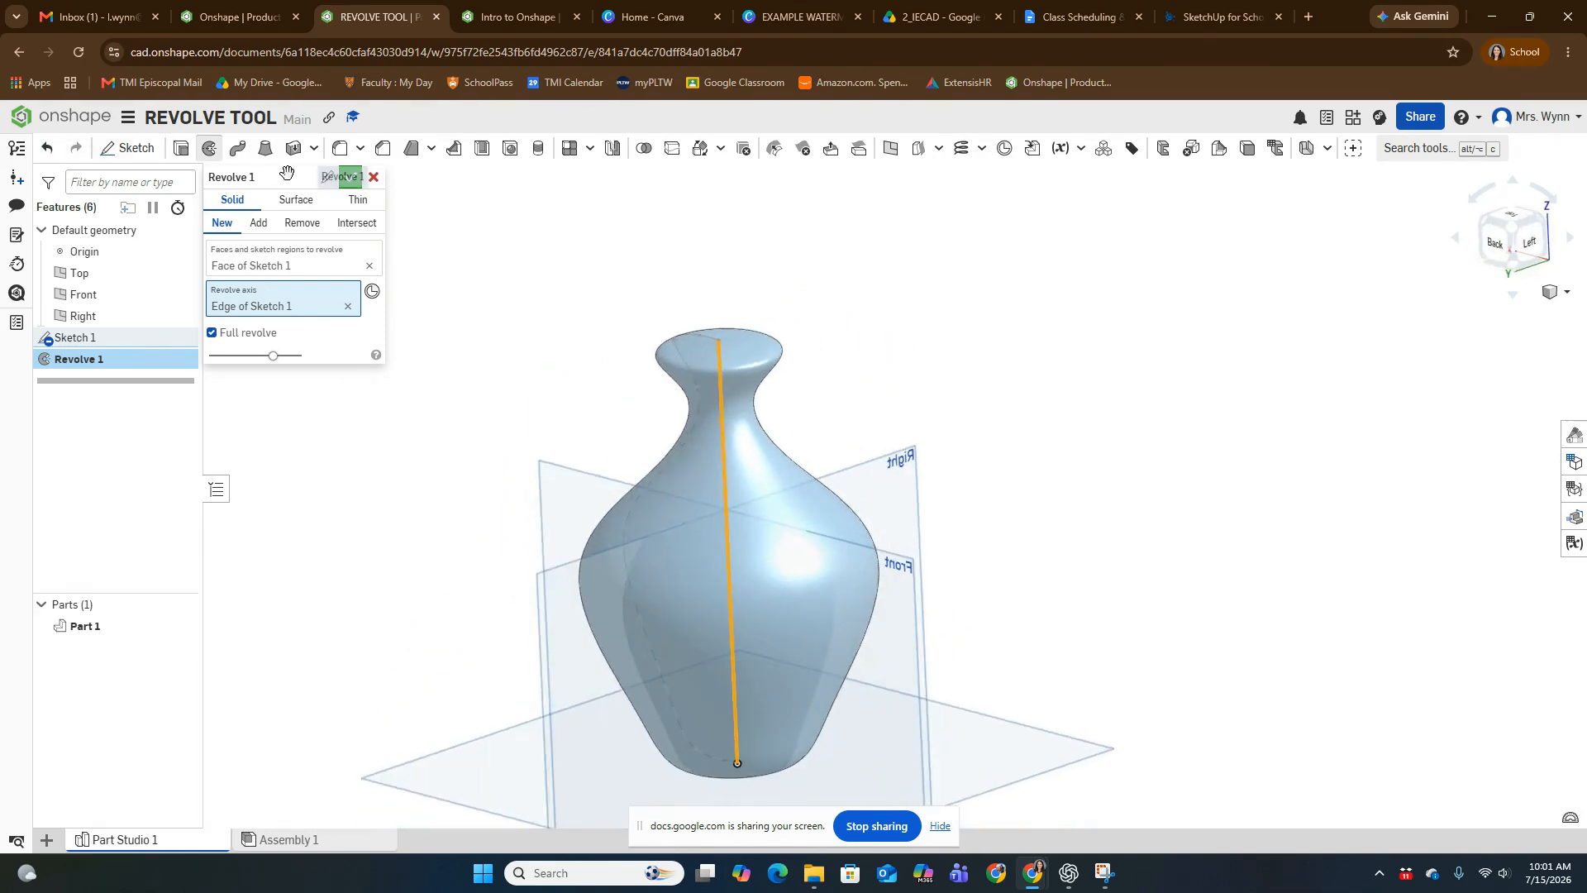
pyautogui.click(350, 176)
pyautogui.scroll(-3, 1084, 642)
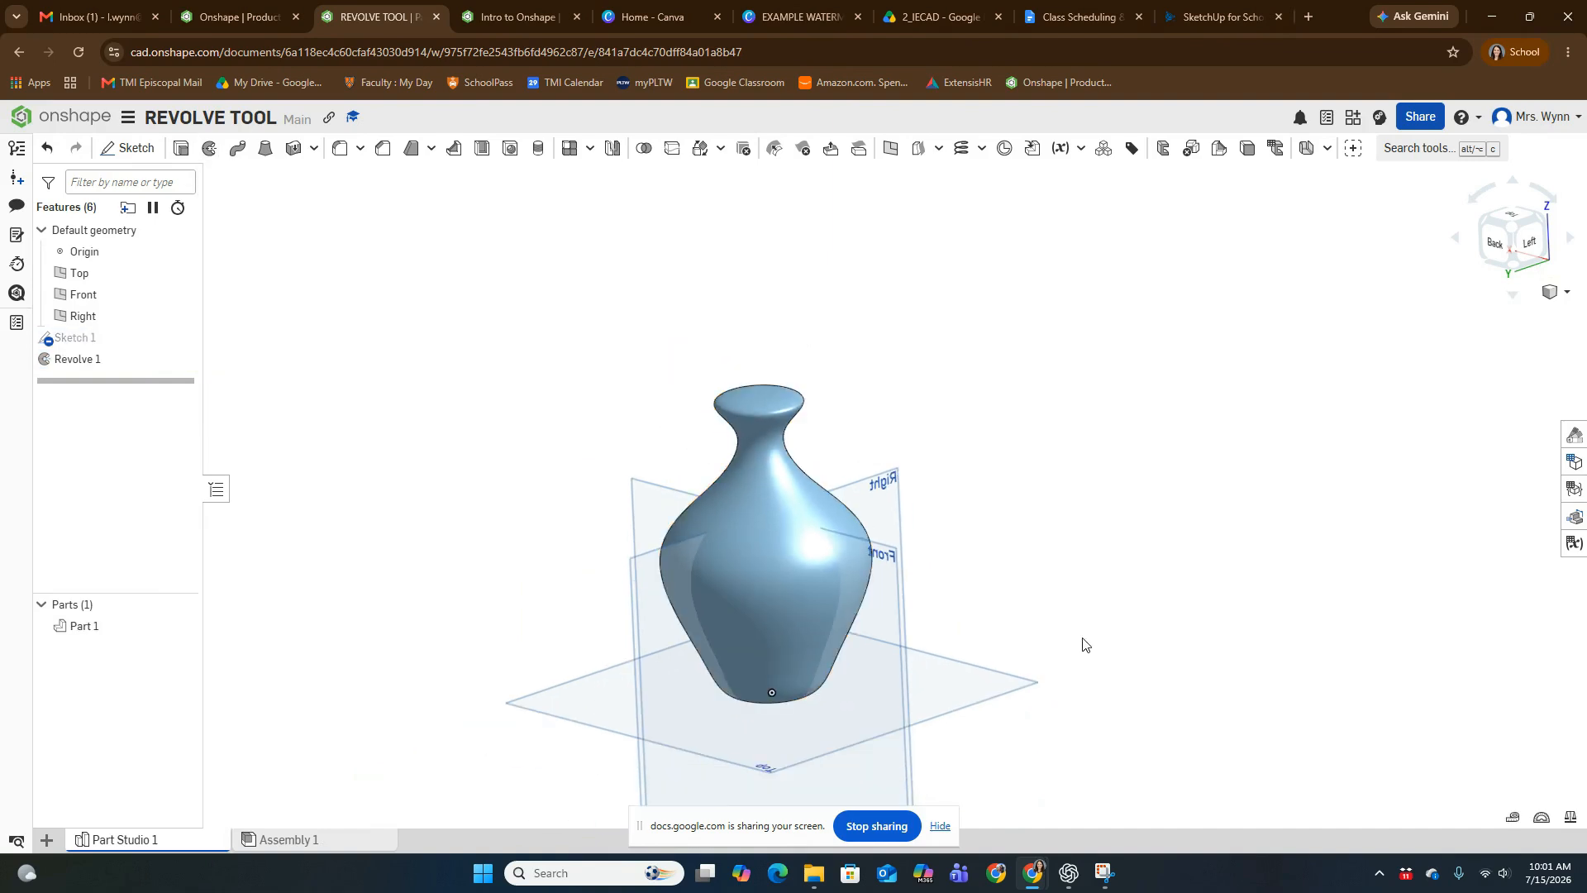
pyautogui.scroll(4, 1048, 592)
pyautogui.scroll(3, 992, 526)
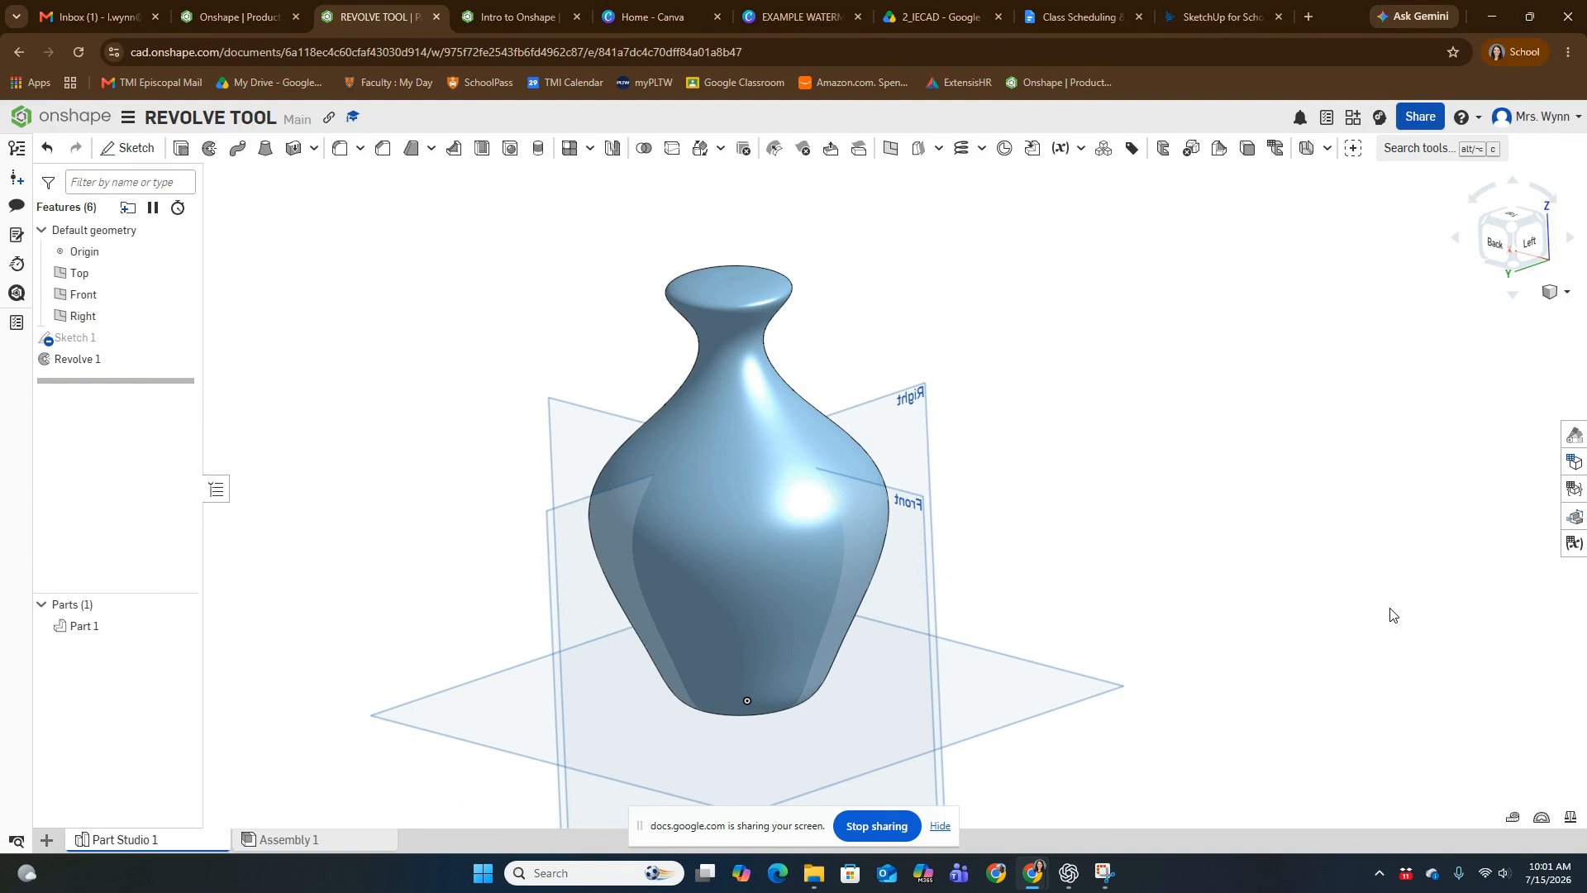
# - Examine the revolved vase from several angles, looking closely at the rim's top face, the neck and the overall body shape
pyautogui.scroll(3, 1092, 404)
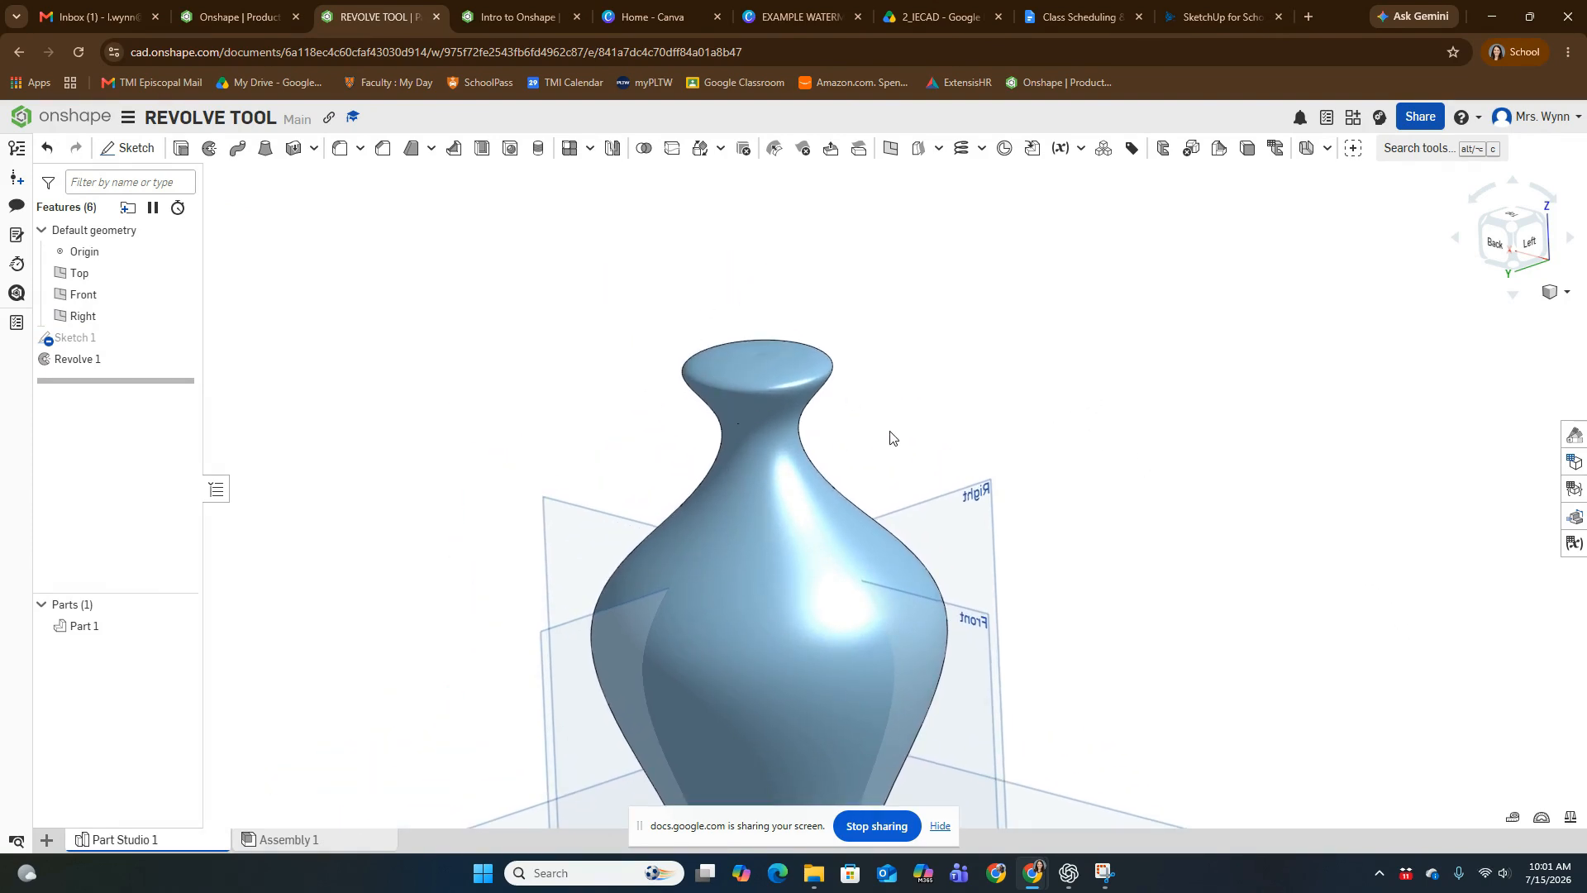
pyautogui.moveTo(891, 436); pyautogui.dragTo(971, 454, button='right')
pyautogui.scroll(3, 715, 386)
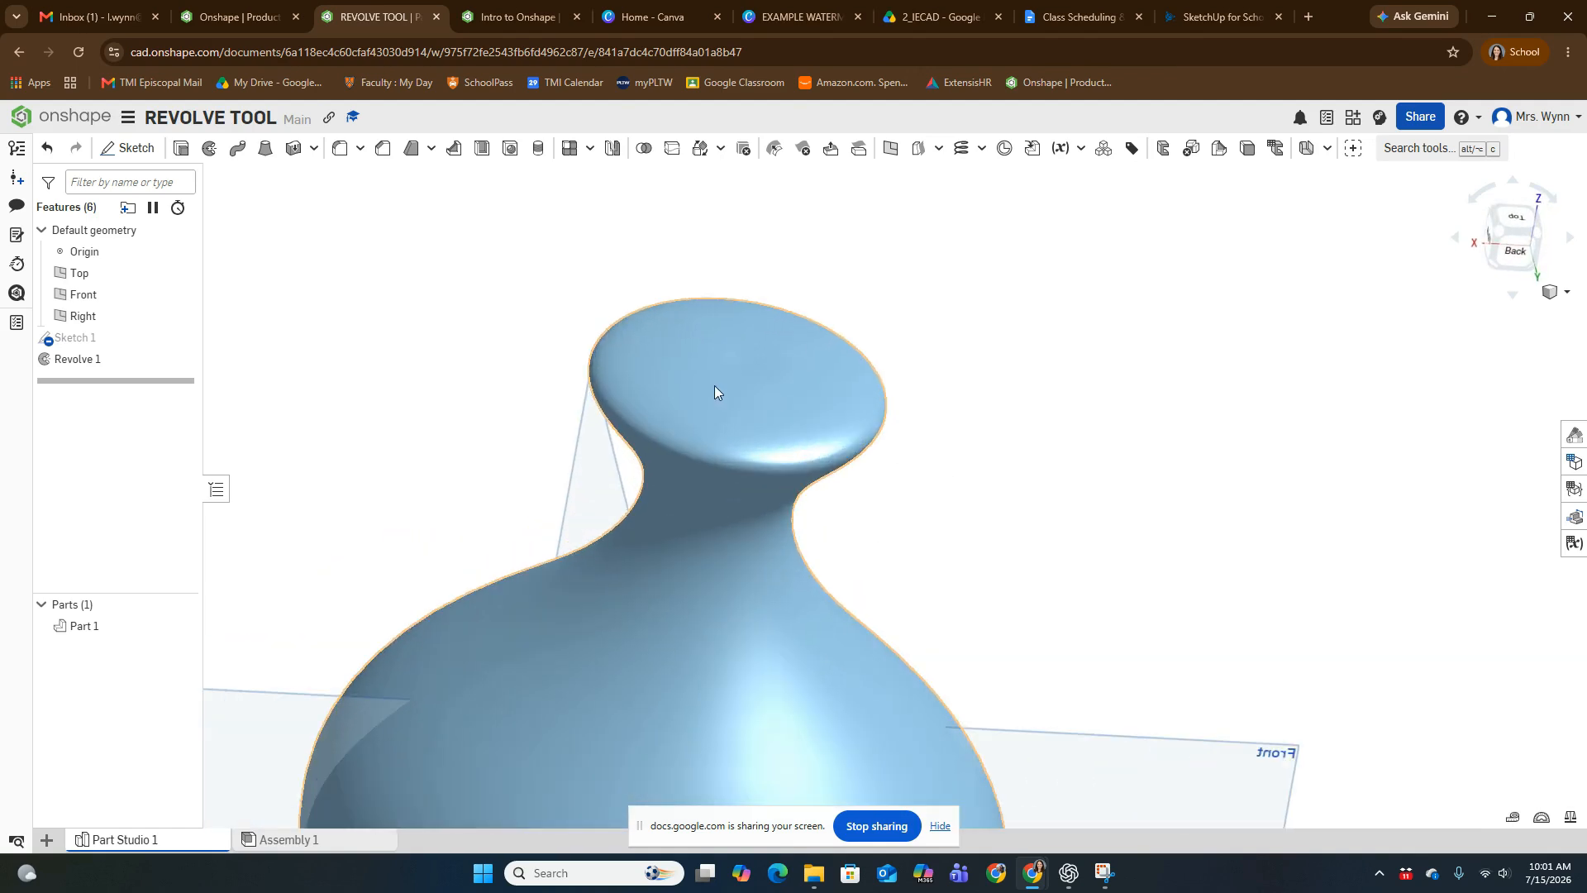
pyautogui.scroll(-3, 585, 275)
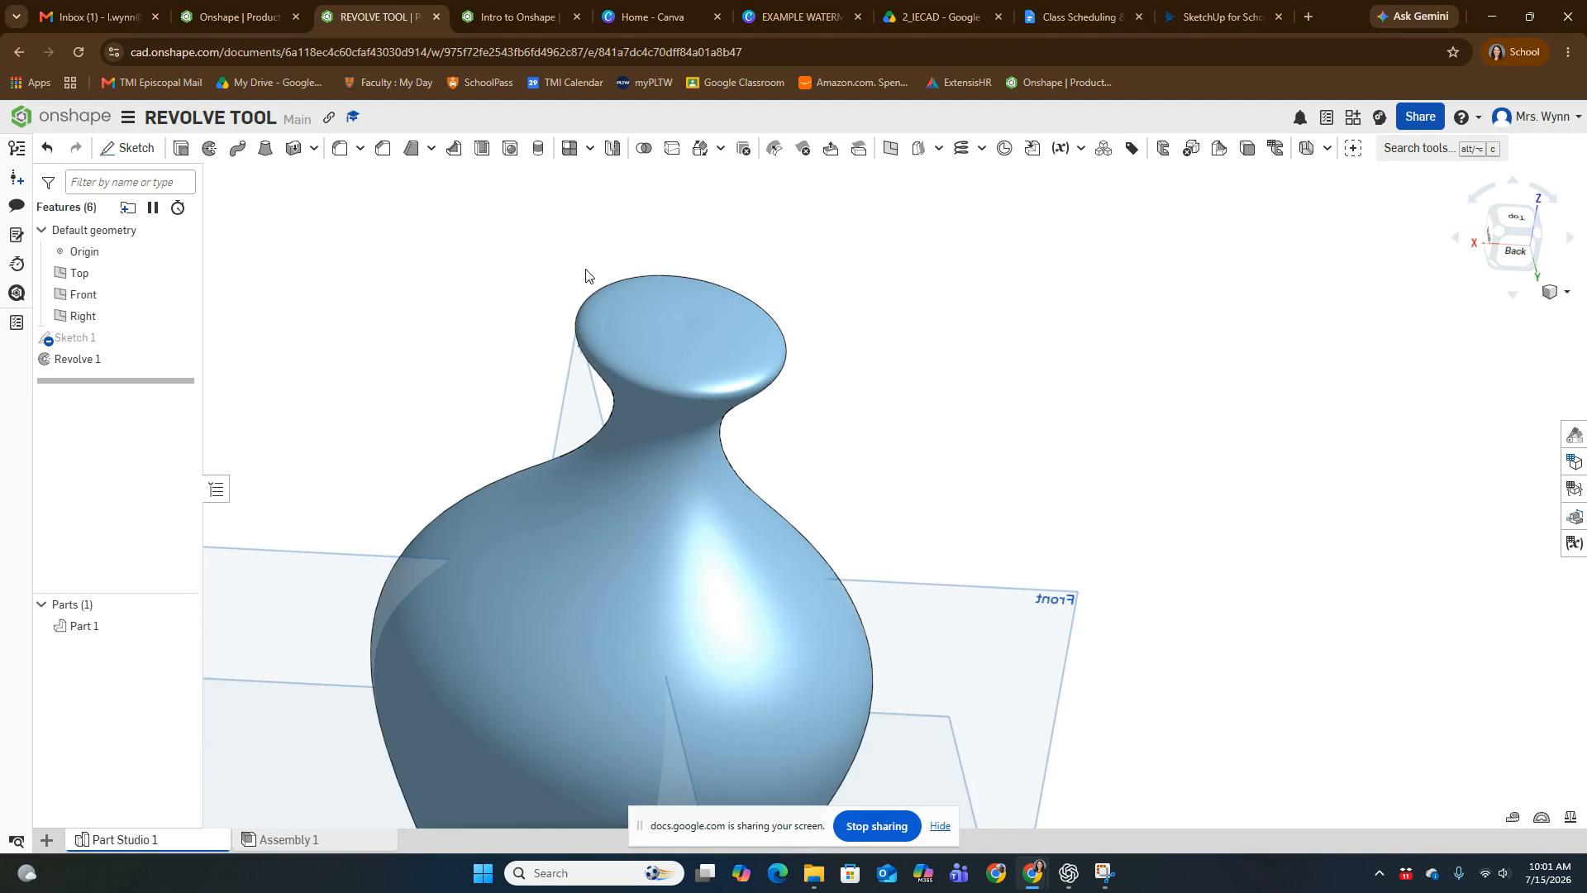
pyautogui.scroll(-3, 904, 410)
pyautogui.moveTo(943, 350); pyautogui.dragTo(859, 403, button='right')
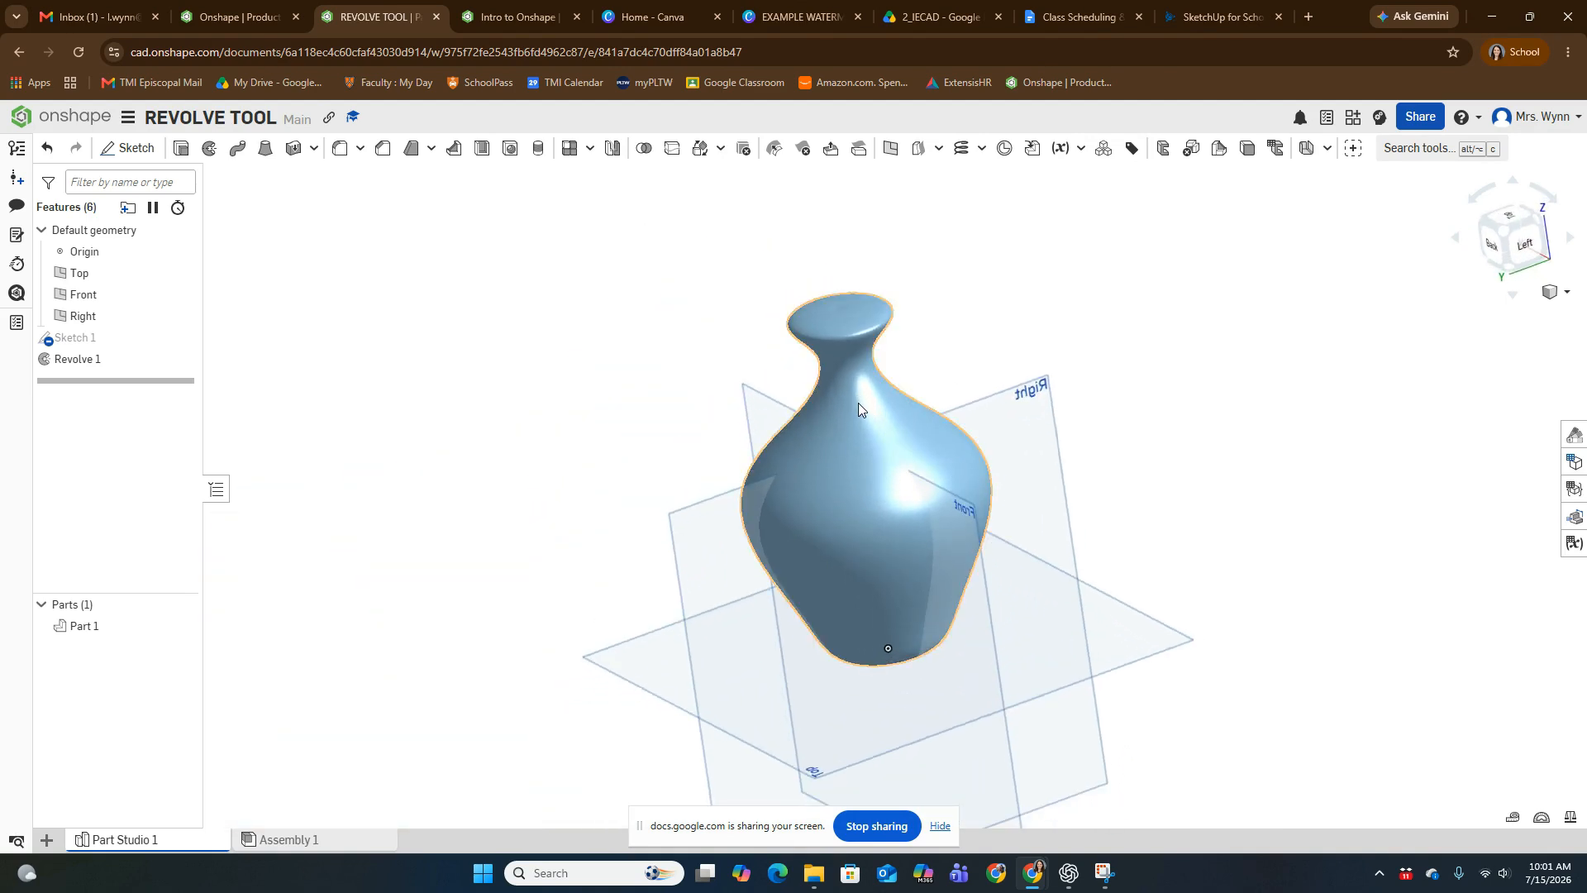
pyautogui.scroll(3, 885, 333)
pyautogui.moveTo(890, 307); pyautogui.dragTo(892, 351, button='middle')
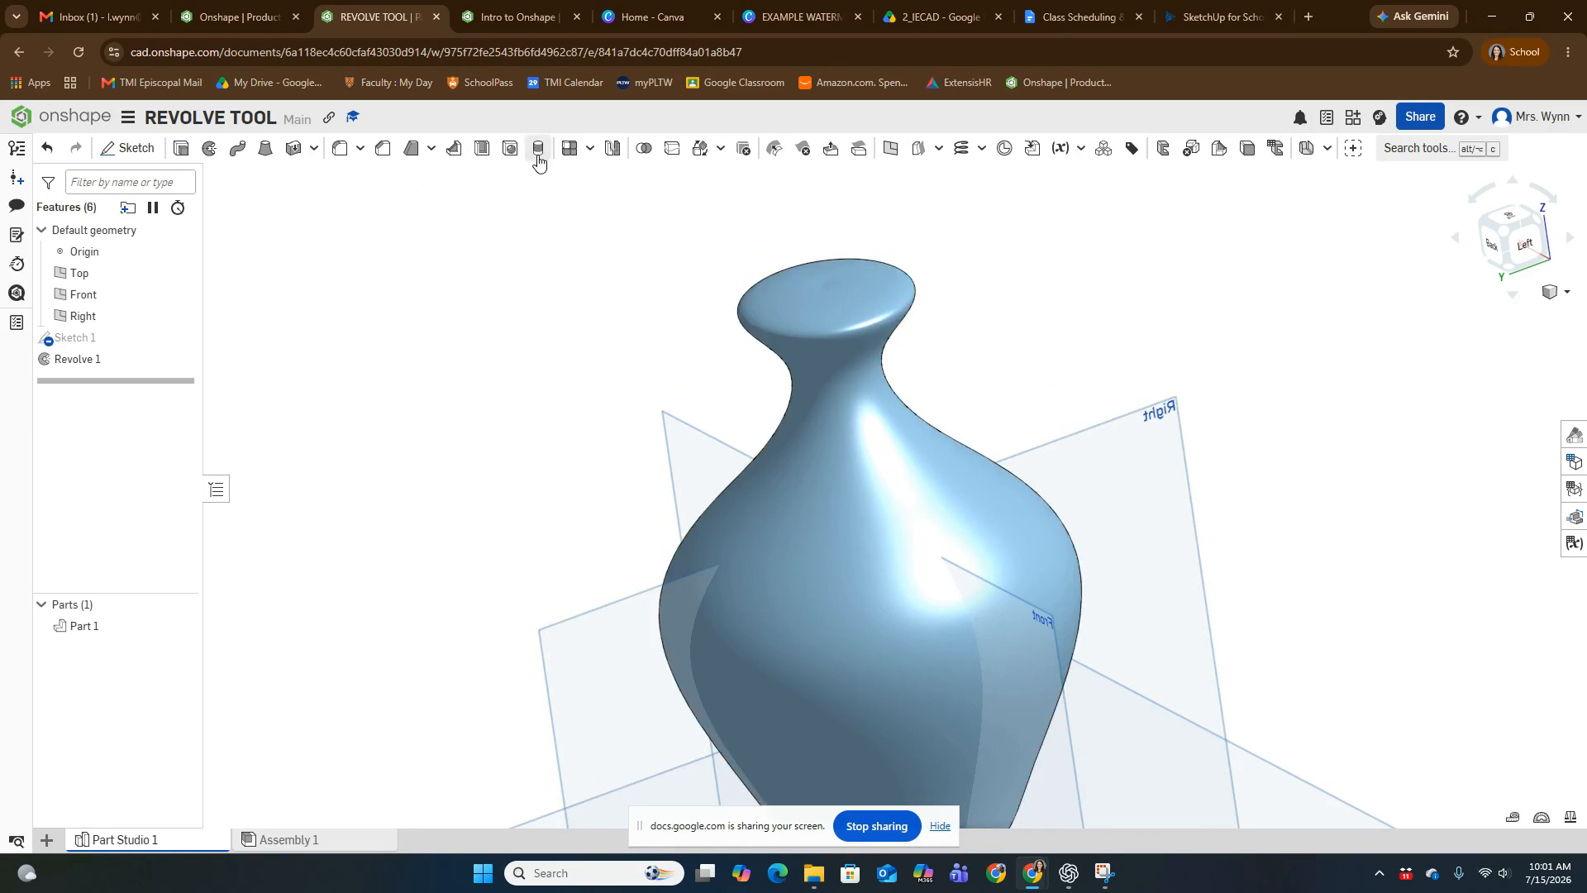
pyautogui.scroll(-3, 1133, 373)
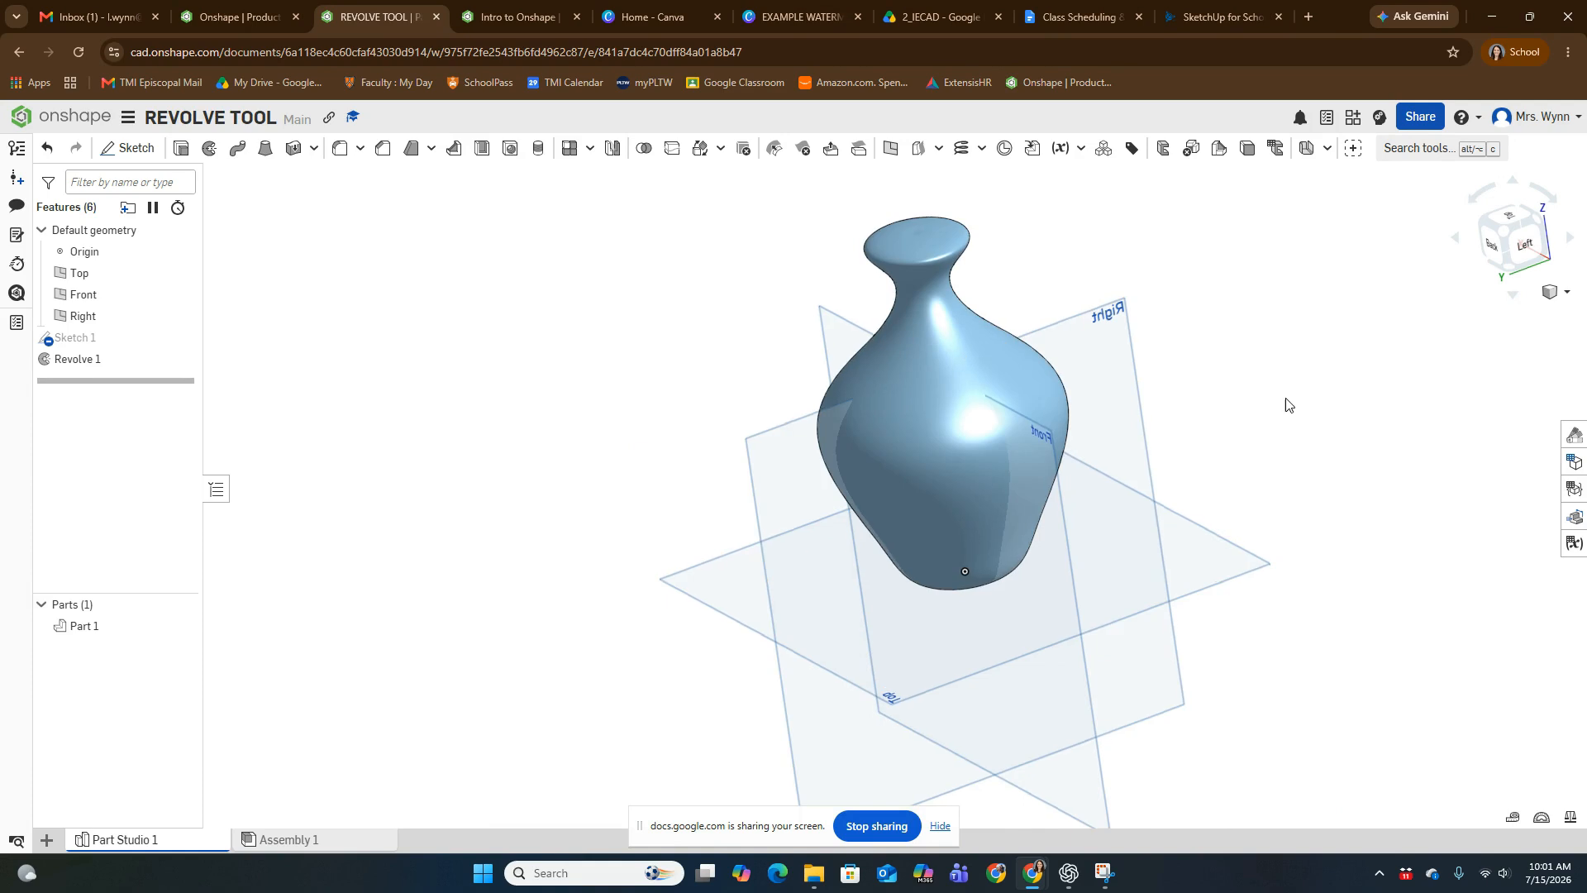
pyautogui.moveTo(1286, 403); pyautogui.dragTo(1346, 397, button='right')
pyautogui.scroll(4, 936, 357)
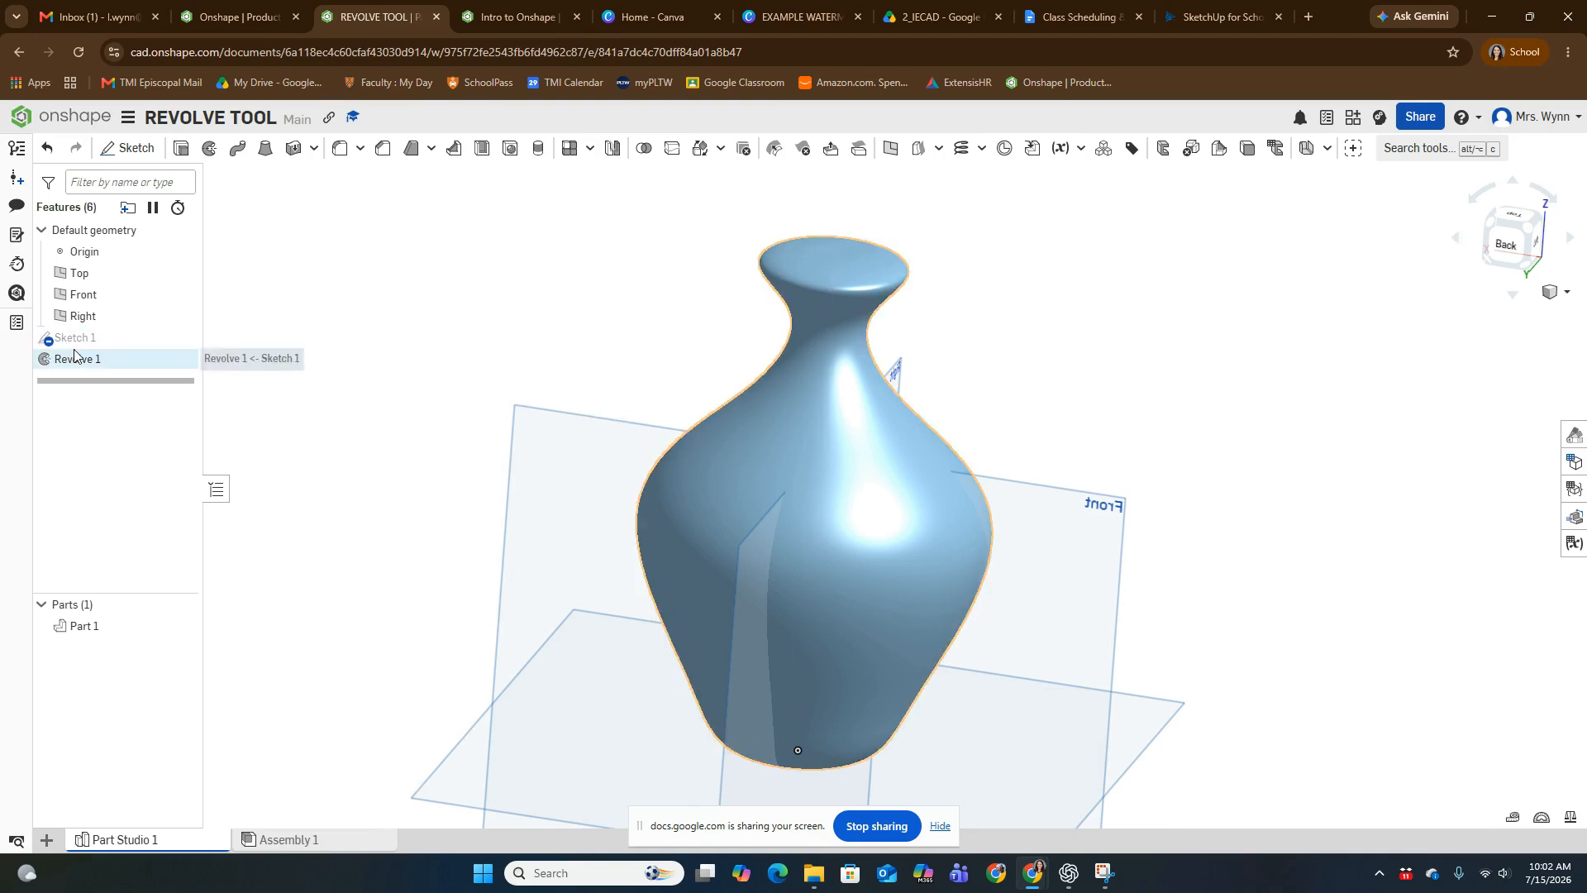
pyautogui.moveTo(1279, 524); pyautogui.dragTo(1264, 505, button='middle')
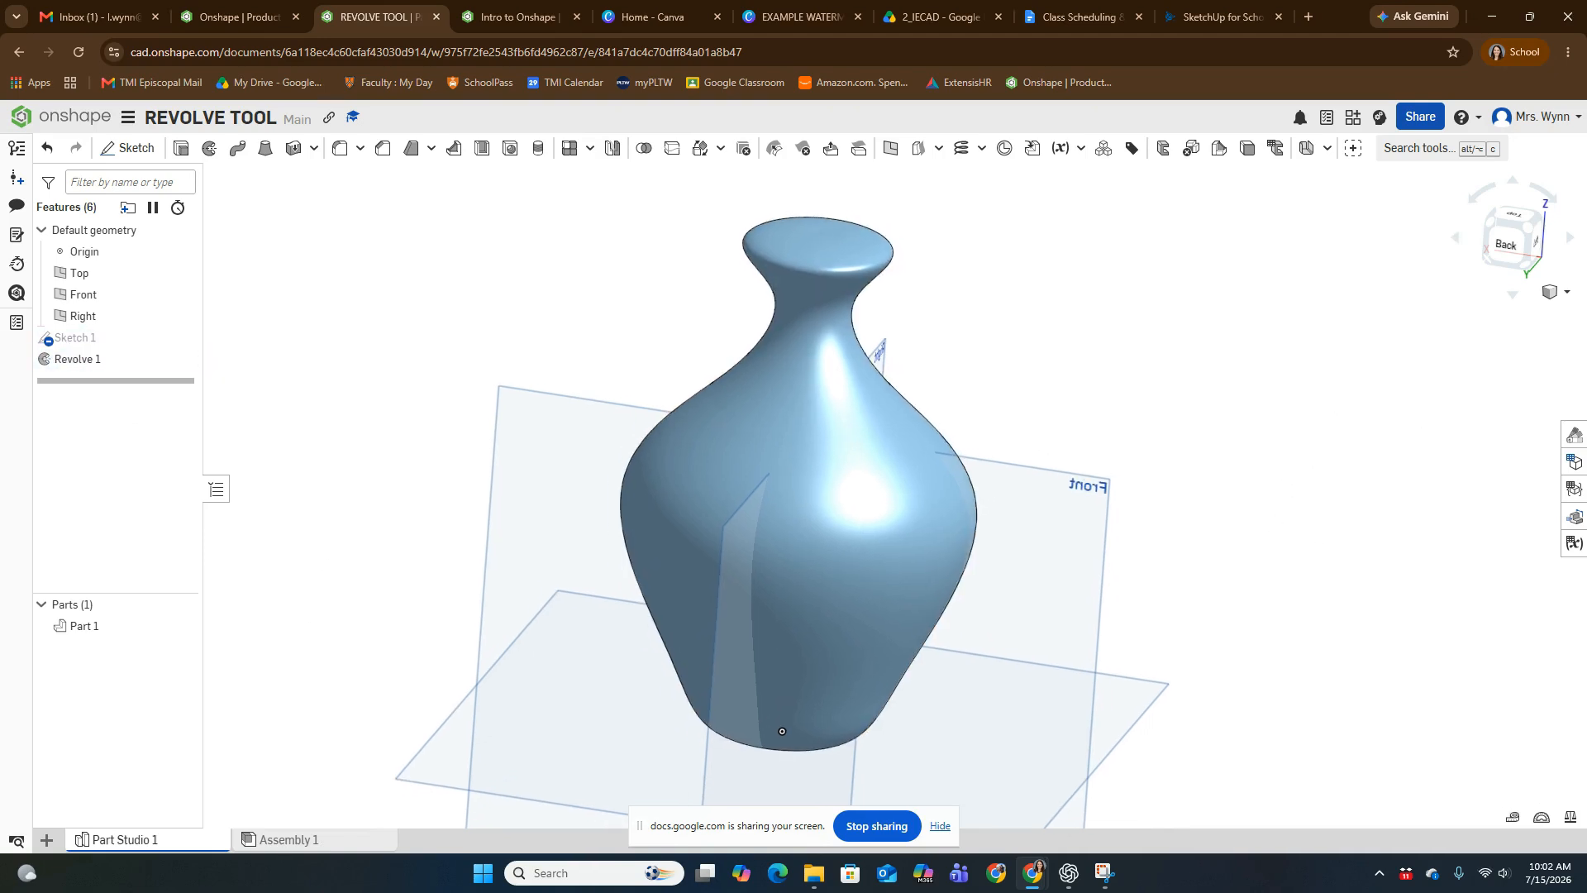